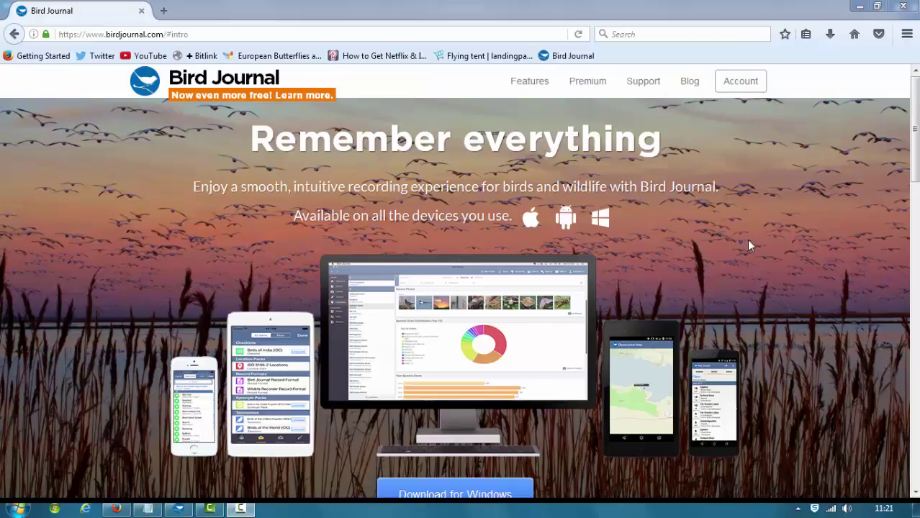
- Close the Firefox window to reach the Bird Journal sign-in screen
{"action": "scroll", "coordinate": [746, 239], "scroll_direction": "down", "scroll_amount": 2}
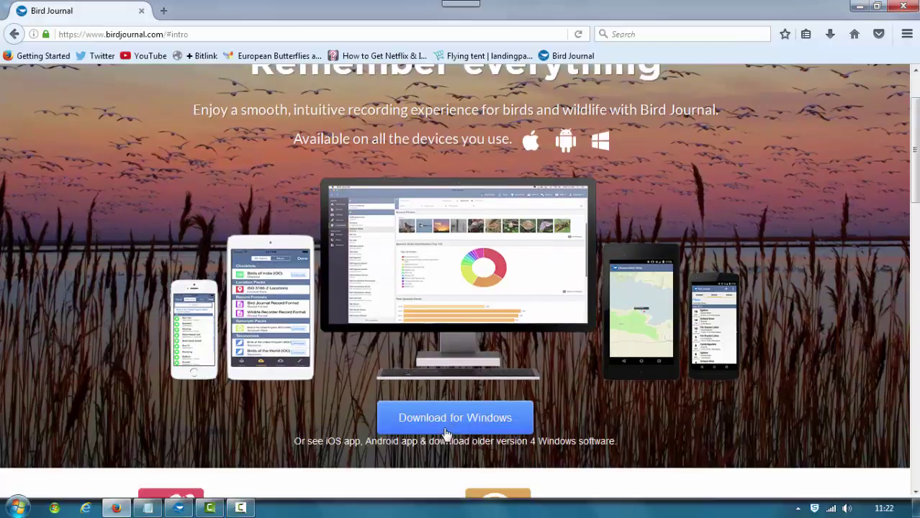
{"action": "scroll", "coordinate": [790, 324], "scroll_direction": "down", "scroll_amount": 4}
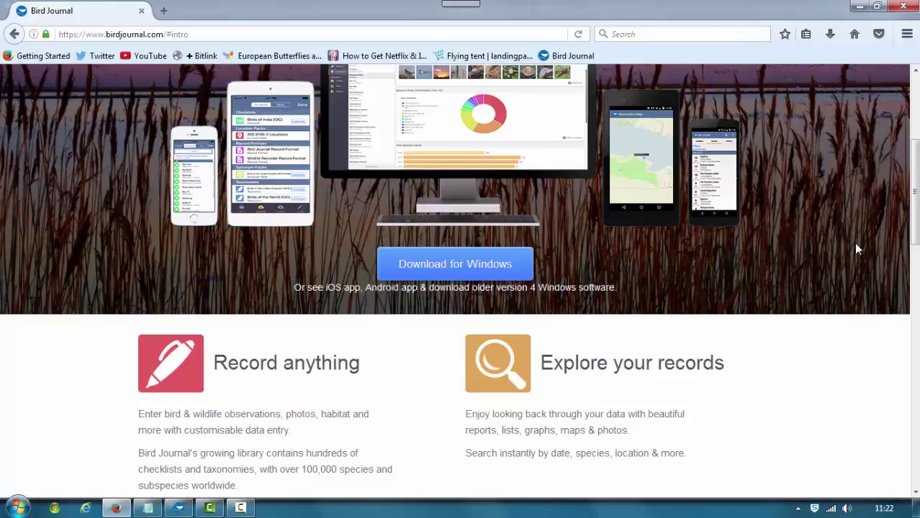
{"action": "scroll", "coordinate": [856, 248], "scroll_direction": "up", "scroll_amount": 4}
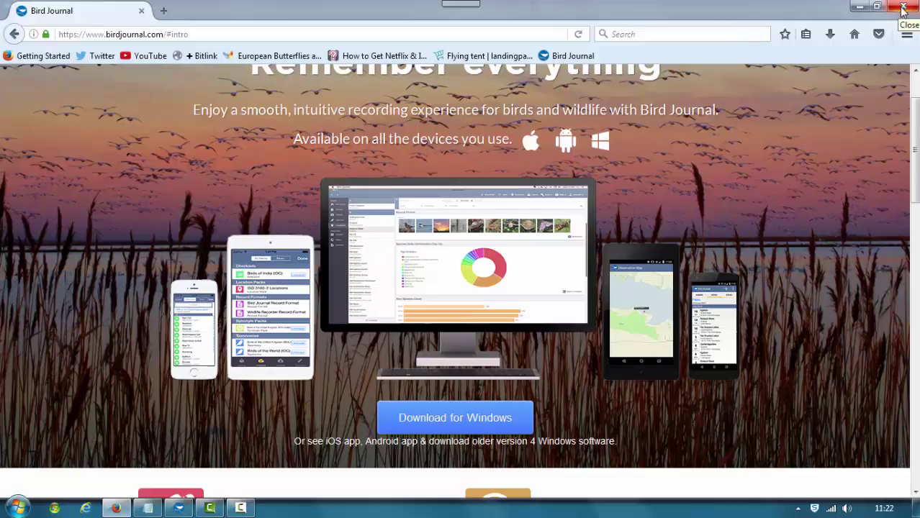
{"action": "left_click", "coordinate": [904, 9]}
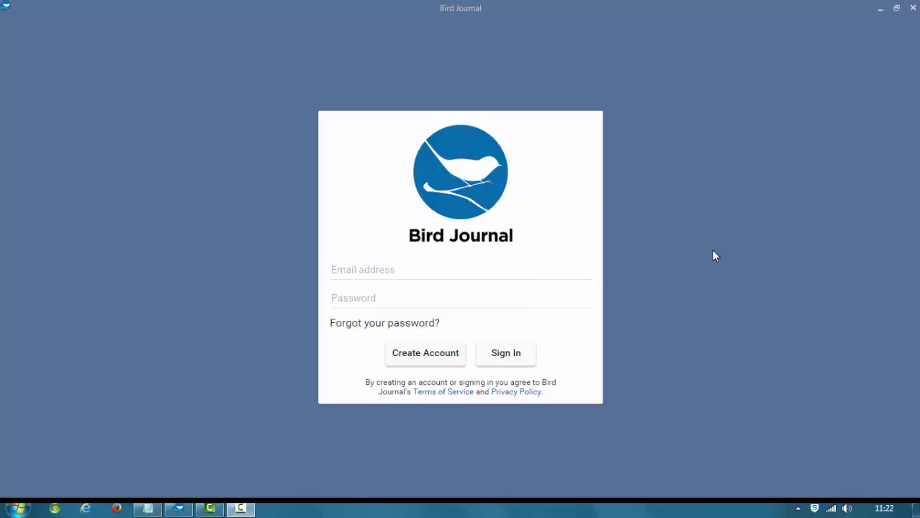
- Sign in to Bird Journal with the account email address and password
{"action": "left_click", "coordinate": [499, 273]}
{"action": "key", "text": "ctrl+v"}
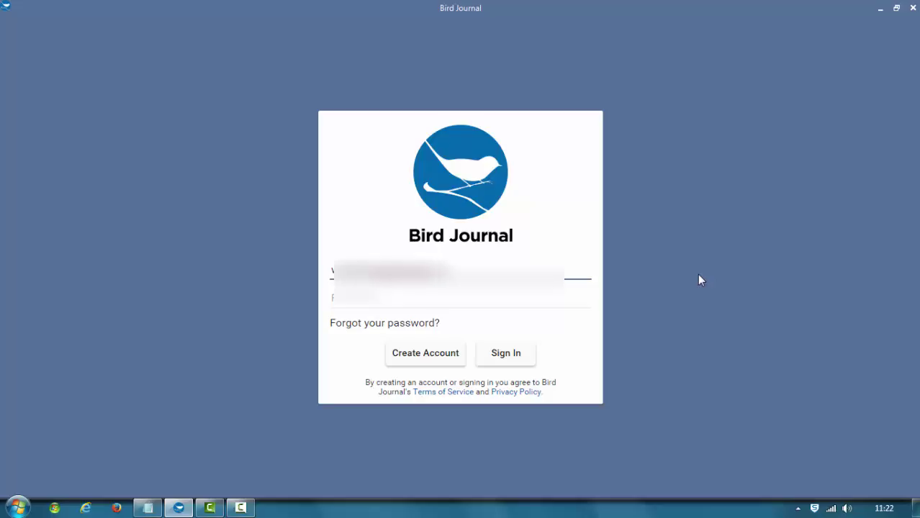
{"action": "key", "text": "Tab"}
{"action": "type", "text": "•"}
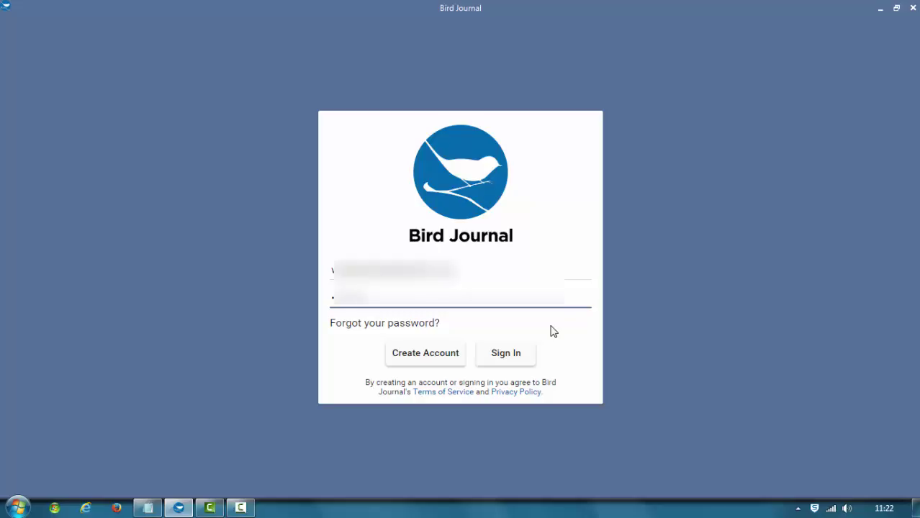
{"action": "left_click", "coordinate": [517, 356]}
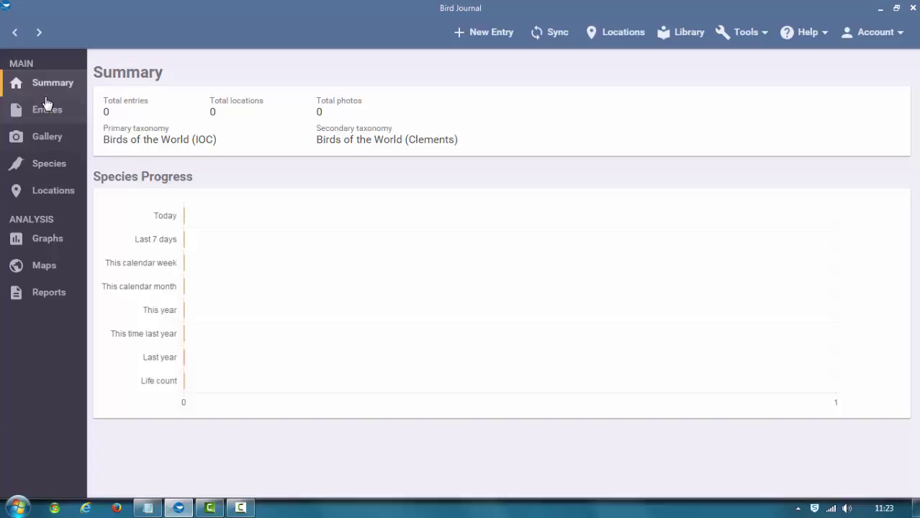
{"action": "left_click", "coordinate": [45, 117]}
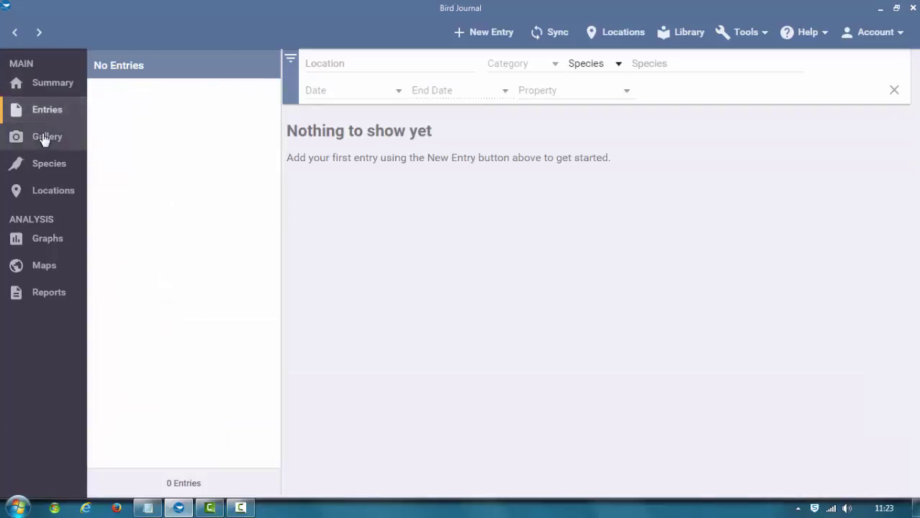
{"action": "left_click", "coordinate": [46, 138]}
{"action": "left_click", "coordinate": [54, 170]}
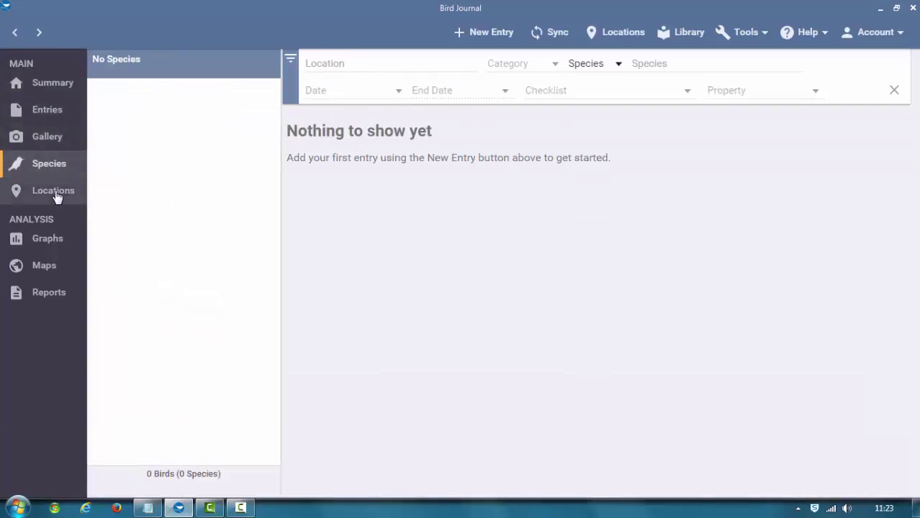
{"action": "left_click", "coordinate": [56, 194]}
{"action": "left_click", "coordinate": [36, 86]}
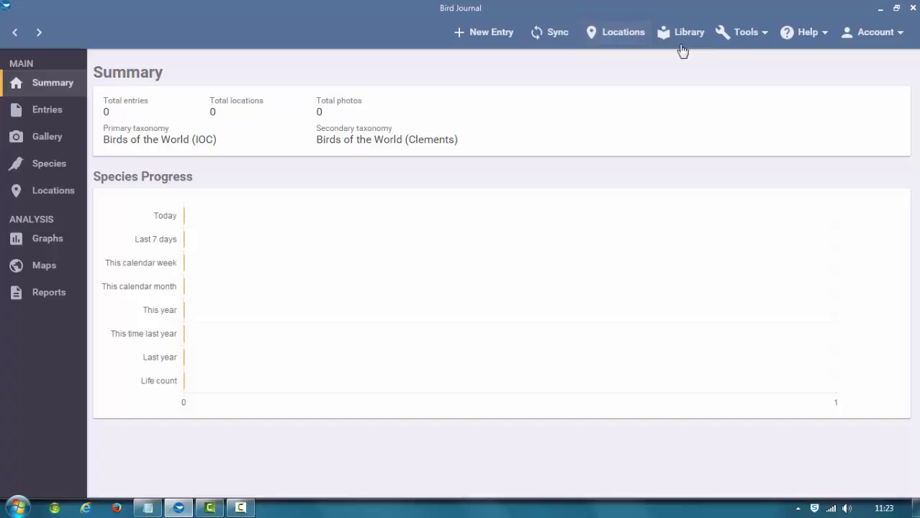
- Create a new location named Sandwich Bay with United Kingdom as its parent location
{"action": "left_click", "coordinate": [607, 36]}
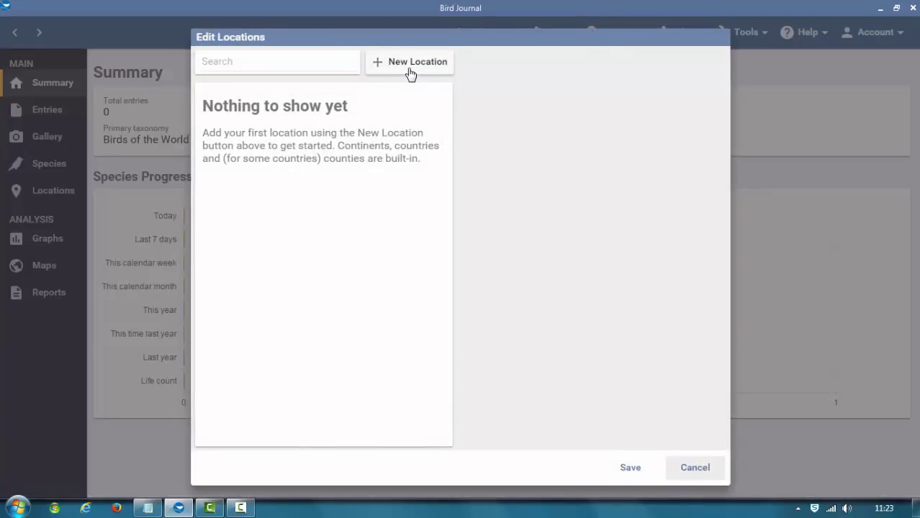
{"action": "left_click", "coordinate": [410, 65]}
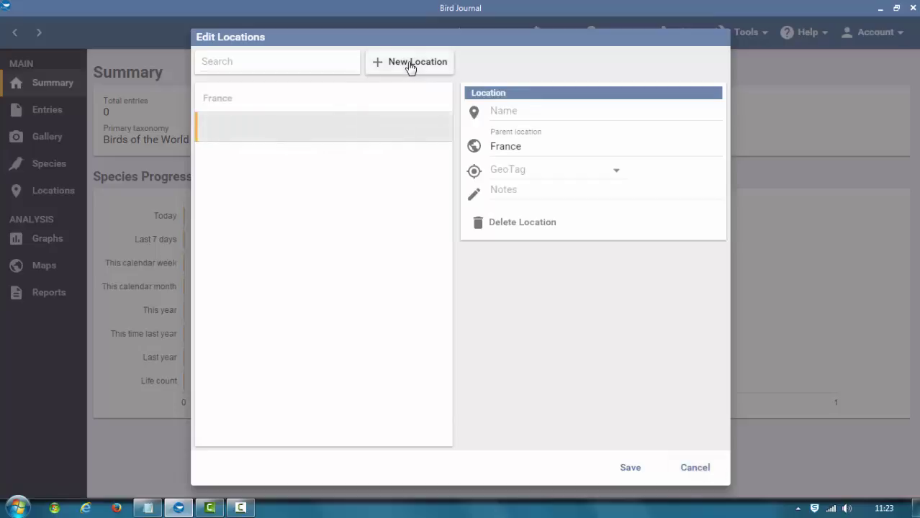
{"action": "left_click", "coordinate": [545, 148]}
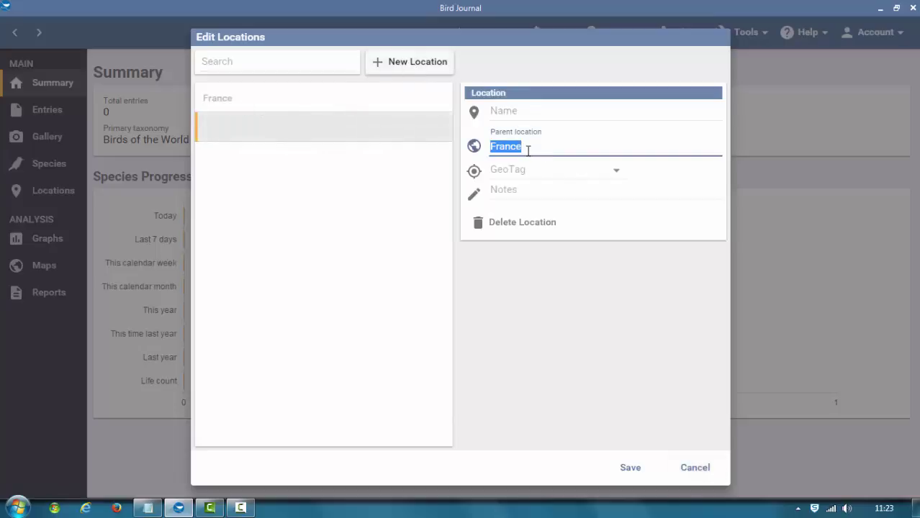
{"action": "type", "text": "United"}
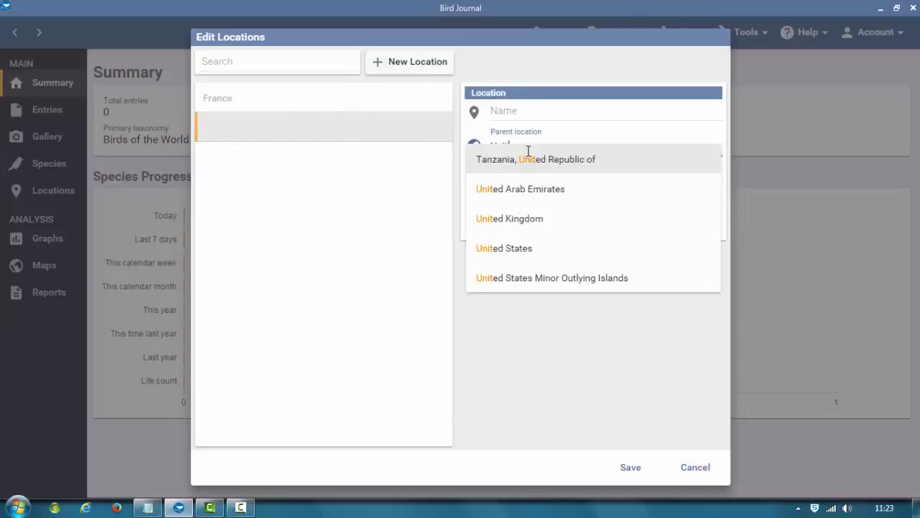
{"action": "left_click", "coordinate": [551, 218]}
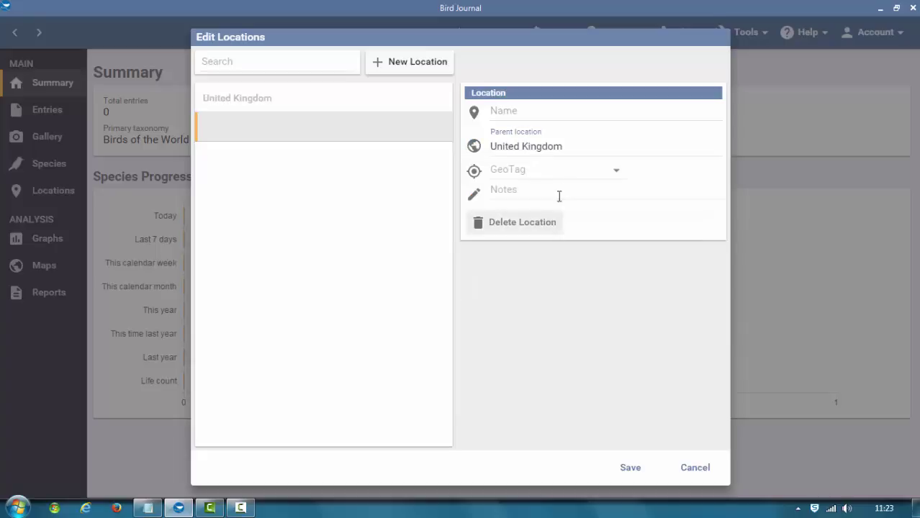
{"action": "left_click", "coordinate": [547, 111]}
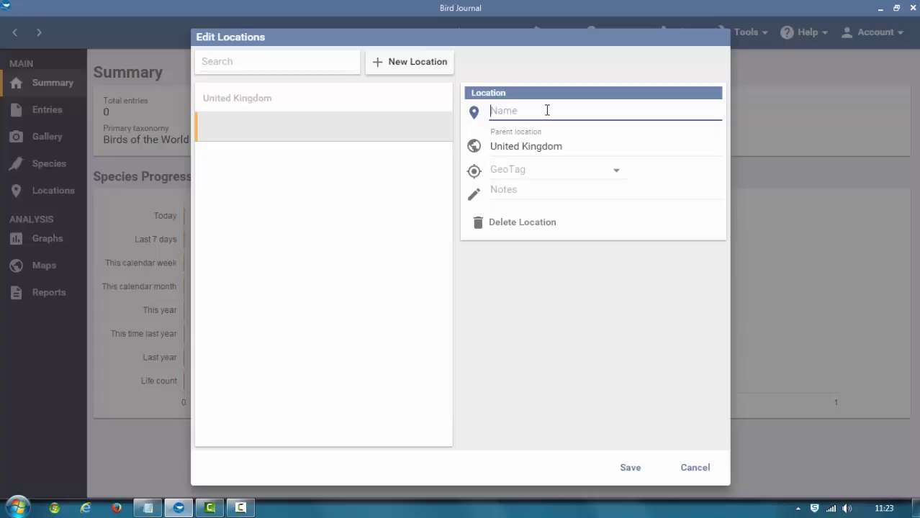
{"action": "type", "text": "Sandwich Bay"}
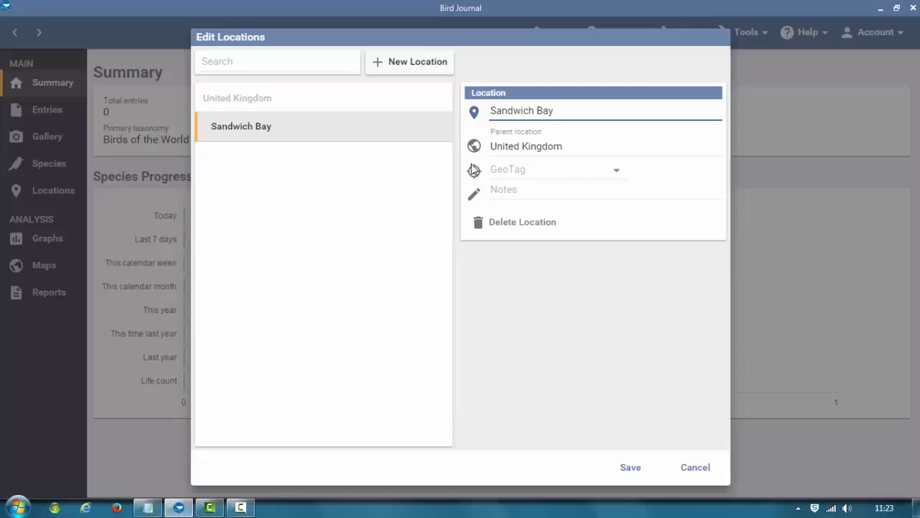
- Geotag Sandwich Bay at 51.27486, 1.363978 after searching the map for Sandwich Kent
{"action": "left_click", "coordinate": [615, 177]}
{"action": "left_click", "coordinate": [247, 148]}
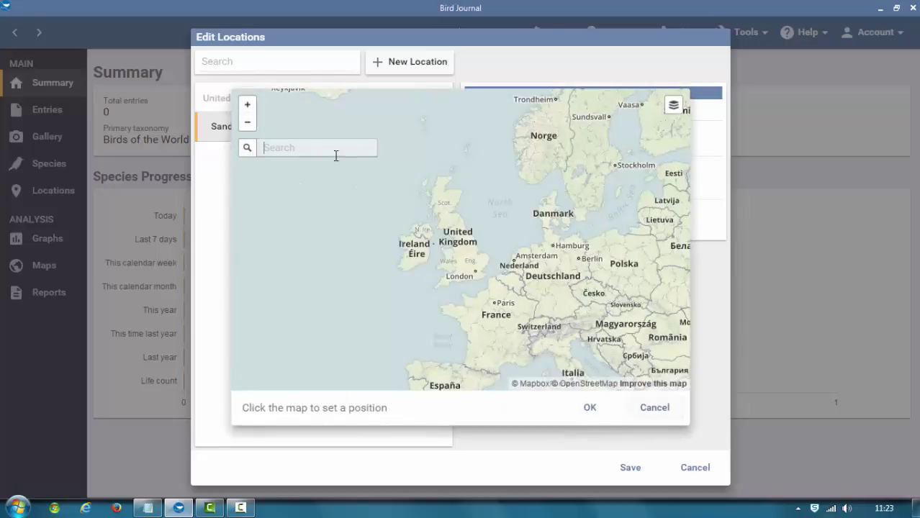
{"action": "type", "text": "Sandw"}
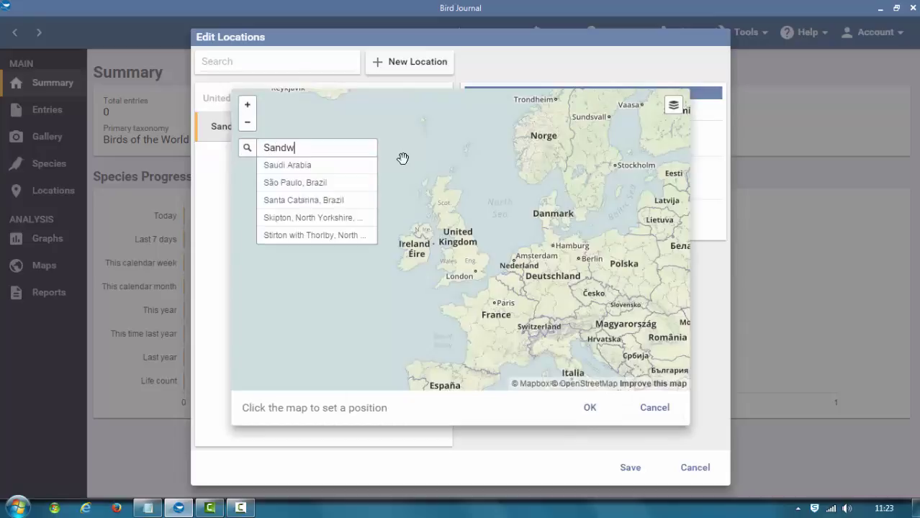
{"action": "type", "text": "ich Kent"}
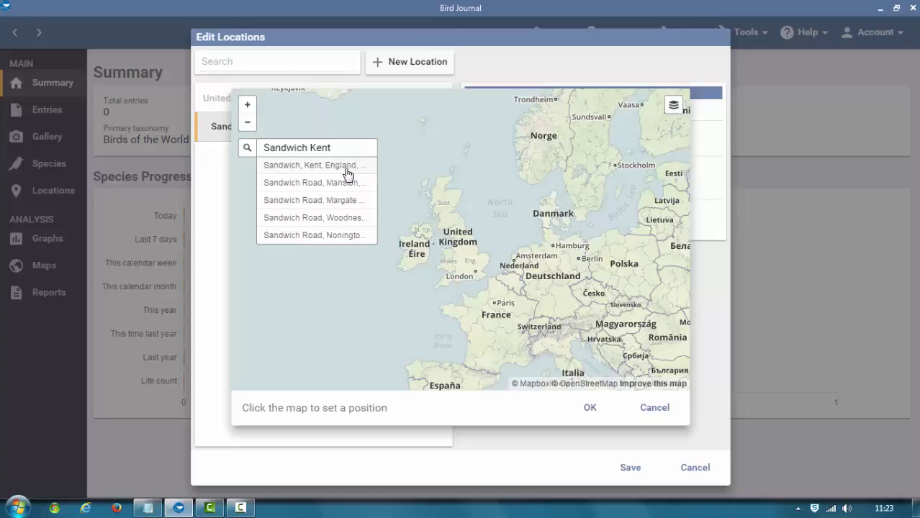
{"action": "left_click", "coordinate": [346, 167]}
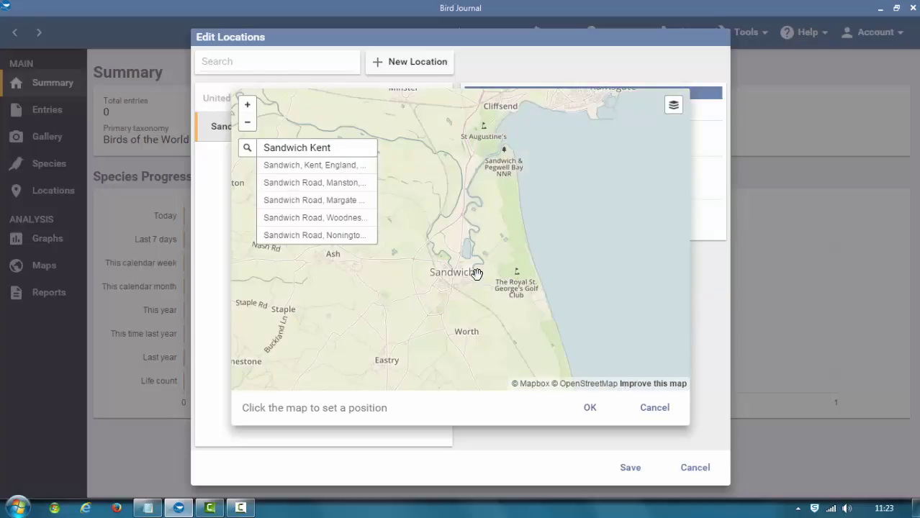
{"action": "scroll", "coordinate": [529, 273], "scroll_direction": "up", "scroll_amount": 2}
{"action": "scroll", "coordinate": [456, 249], "scroll_direction": "down", "scroll_amount": 2}
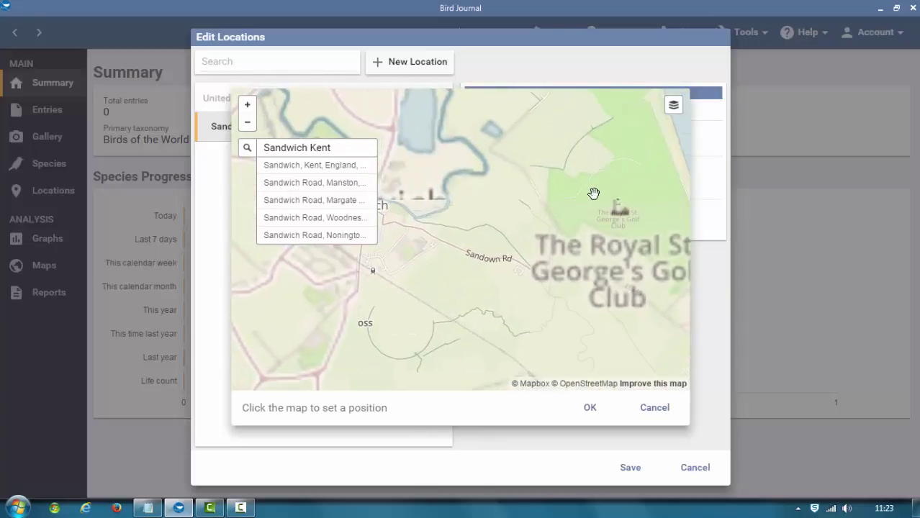
{"action": "scroll", "coordinate": [560, 262], "scroll_direction": "up", "scroll_amount": 2}
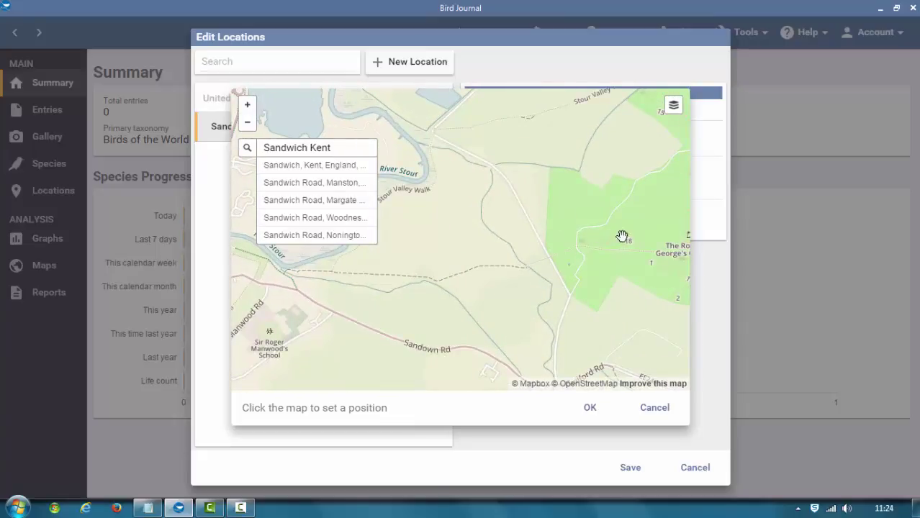
{"action": "left_click", "coordinate": [538, 250]}
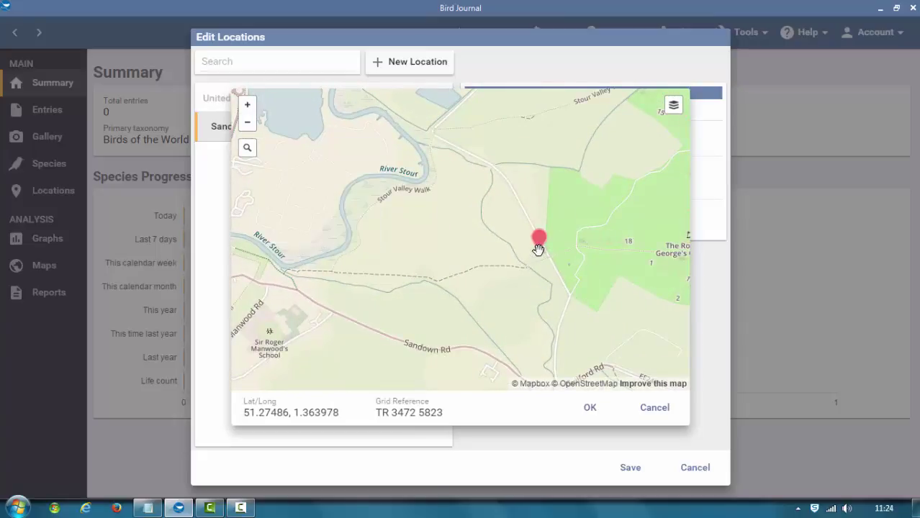
{"action": "left_click", "coordinate": [590, 410]}
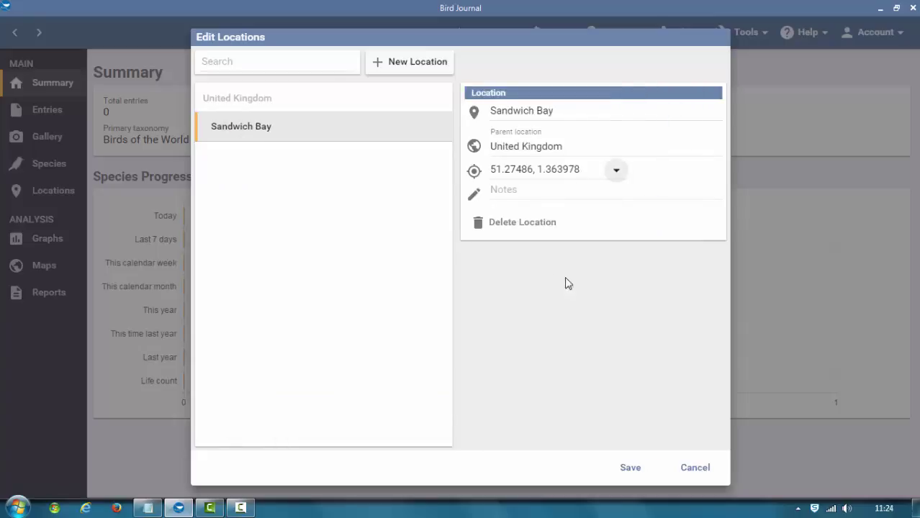
- Add The Haven under Sandwich Bay and begin another child location named The Gullies
{"action": "left_click", "coordinate": [547, 189]}
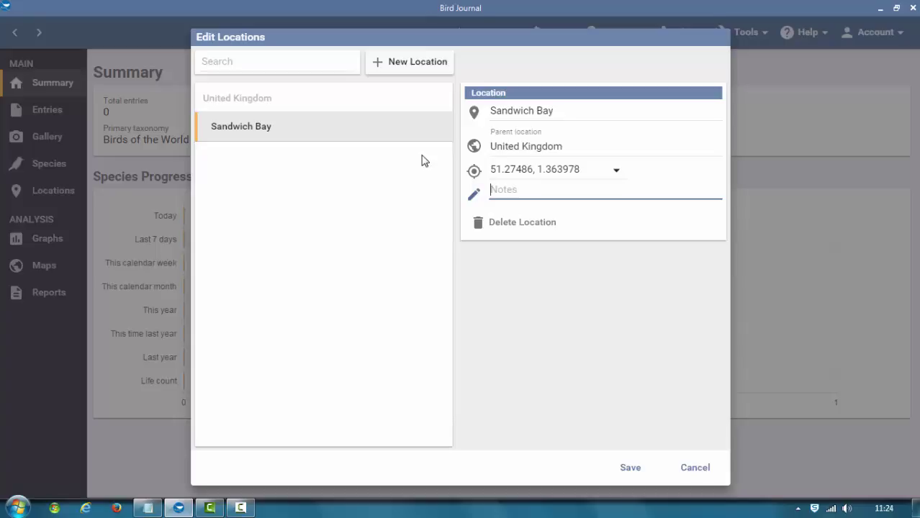
{"action": "left_click", "coordinate": [416, 64]}
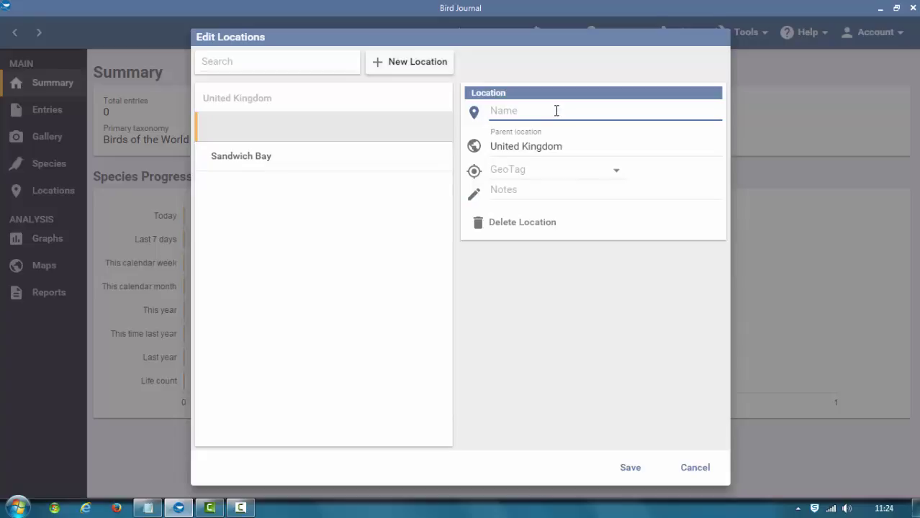
{"action": "left_click", "coordinate": [577, 150]}
{"action": "type", "text": "S"}
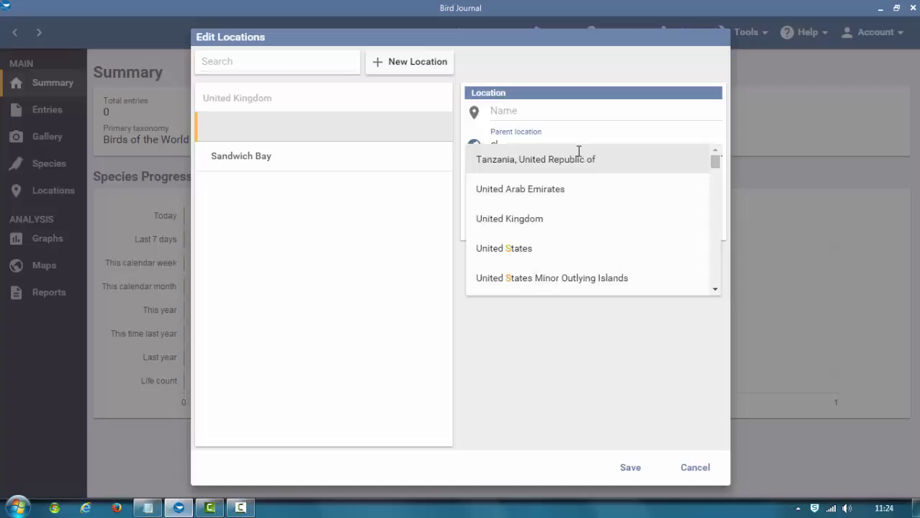
{"action": "type", "text": "and"}
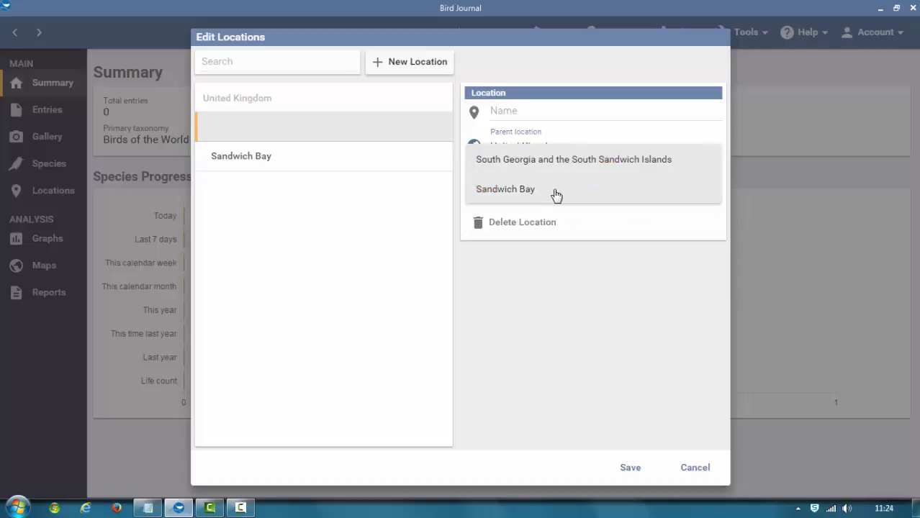
{"action": "left_click", "coordinate": [557, 191]}
{"action": "left_click", "coordinate": [534, 110]}
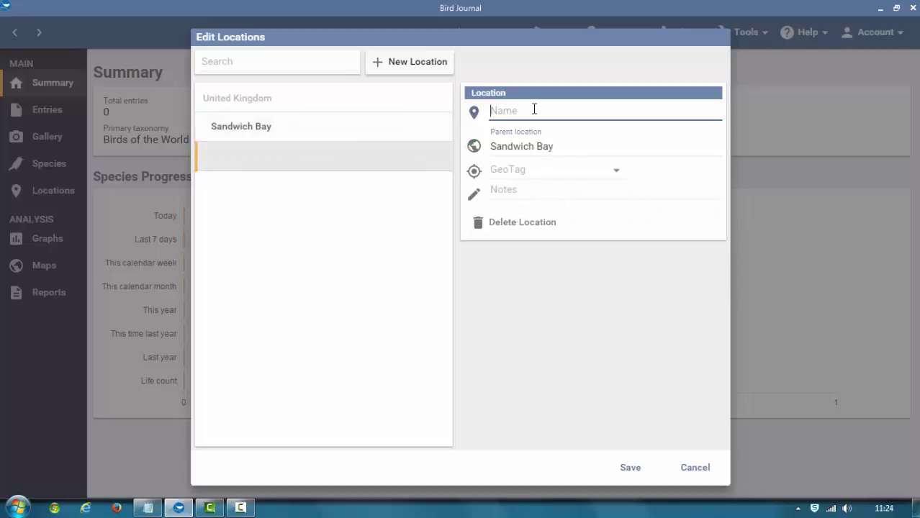
{"action": "type", "text": "The Haven"}
{"action": "left_click", "coordinate": [408, 68]}
{"action": "type", "text": "The "}
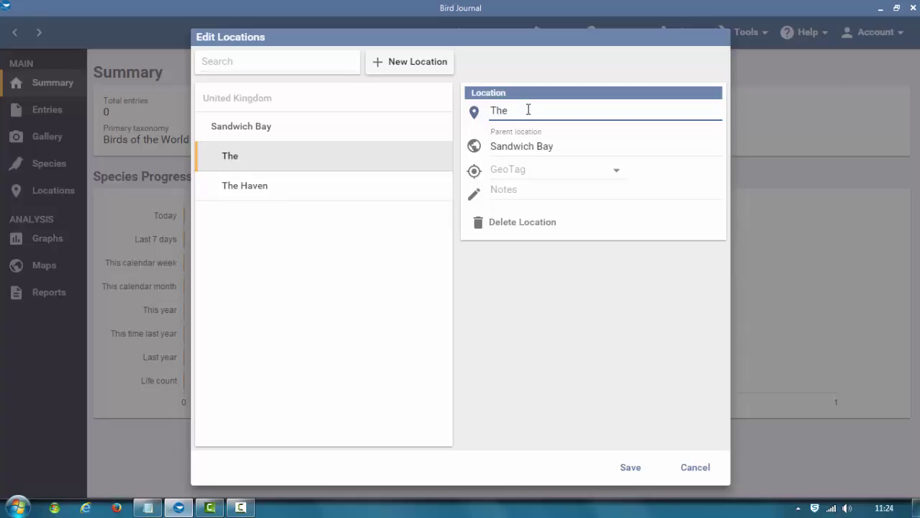
{"action": "type", "text": "Gullies"}
- Add Big Gully and Little Gully as locations under The Gullies
{"action": "left_click", "coordinate": [422, 64]}
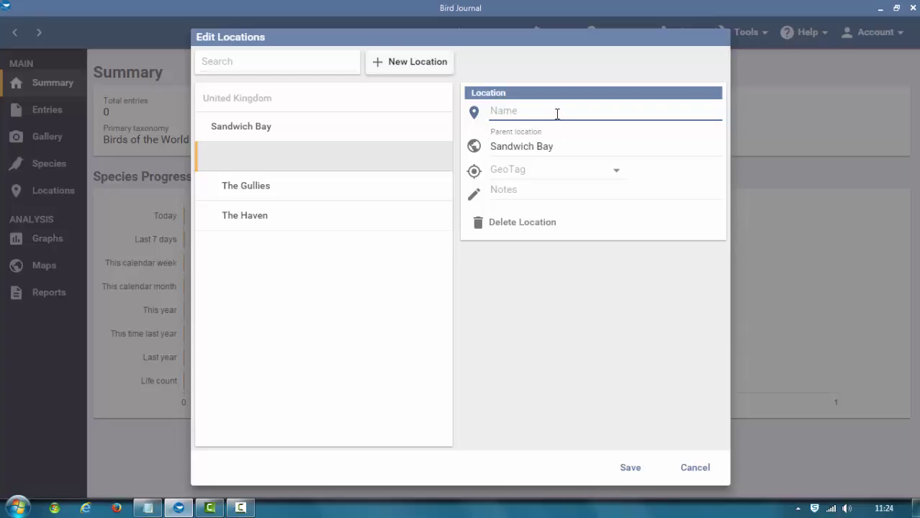
{"action": "left_click", "coordinate": [559, 147]}
{"action": "key", "text": "ctrl+a"}
{"action": "type", "text": "The"}
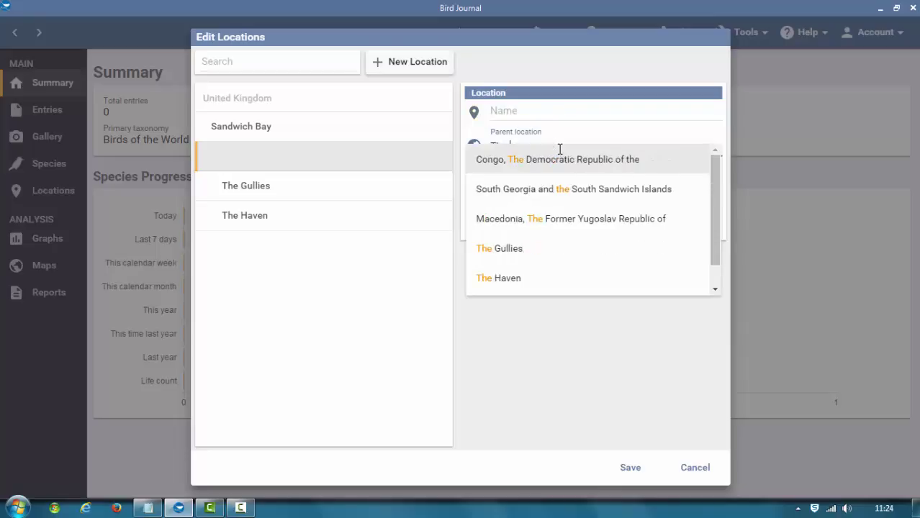
{"action": "left_click", "coordinate": [520, 249]}
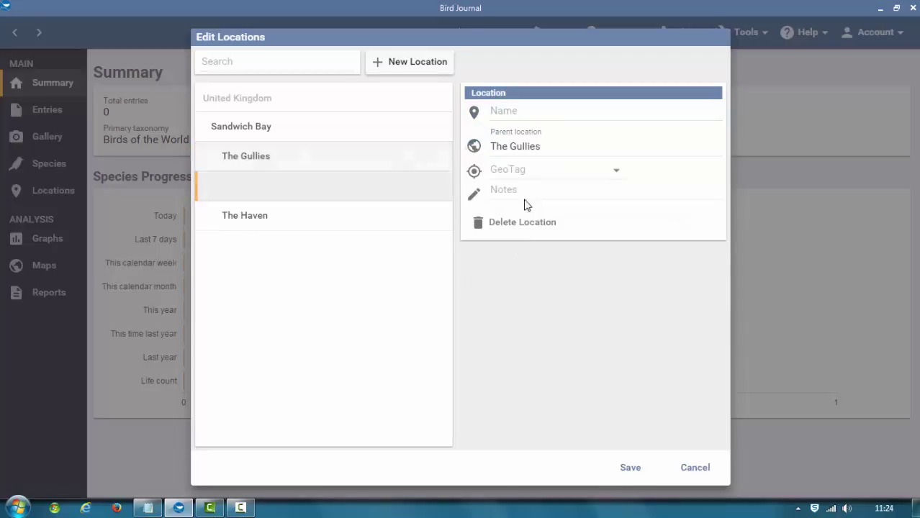
{"action": "left_click", "coordinate": [528, 111]}
{"action": "type", "text": "Bi"}
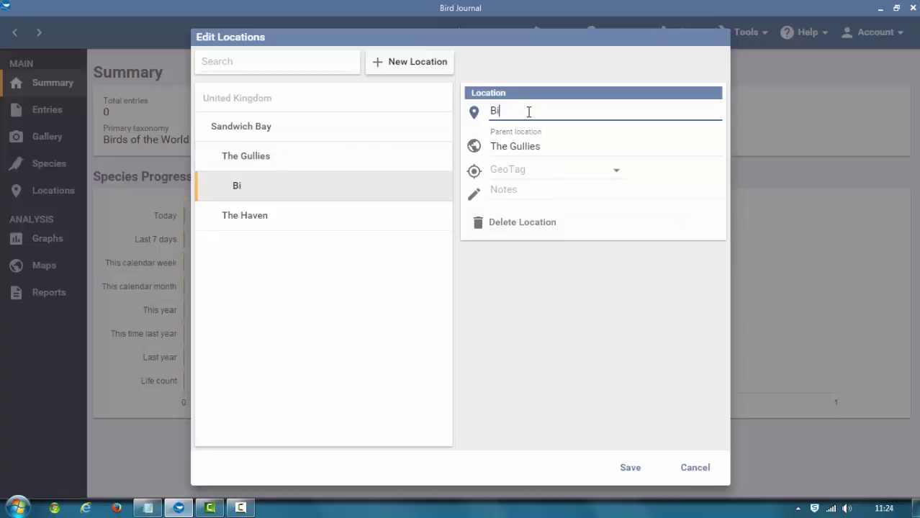
{"action": "type", "text": "g Gully"}
{"action": "left_click", "coordinate": [425, 70]}
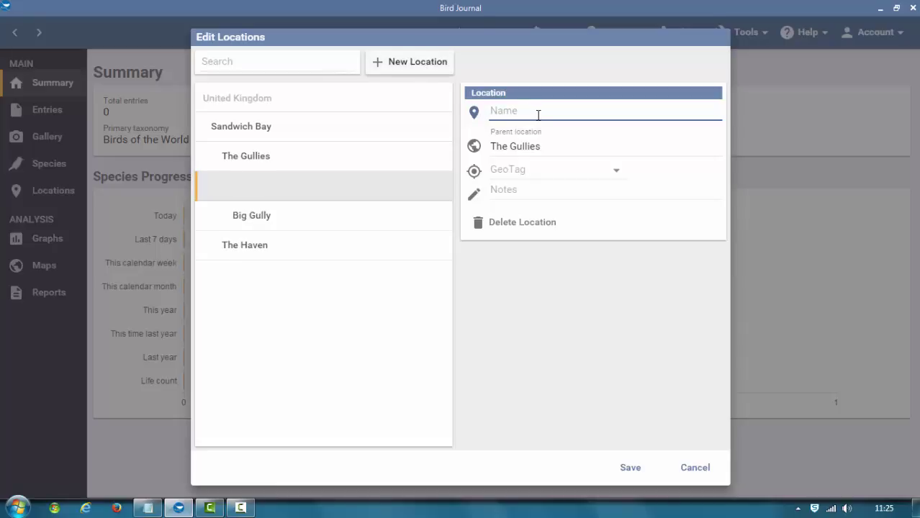
{"action": "type", "text": "Little "}
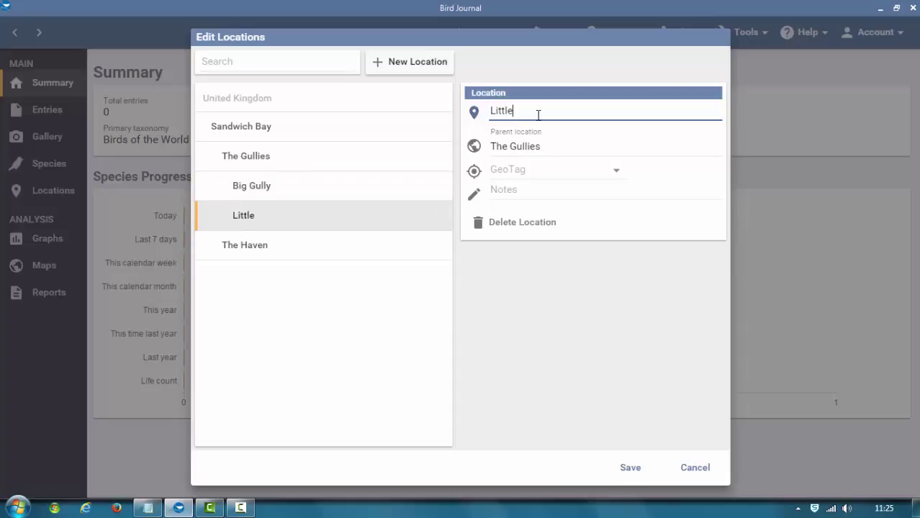
{"action": "type", "text": "Gully"}
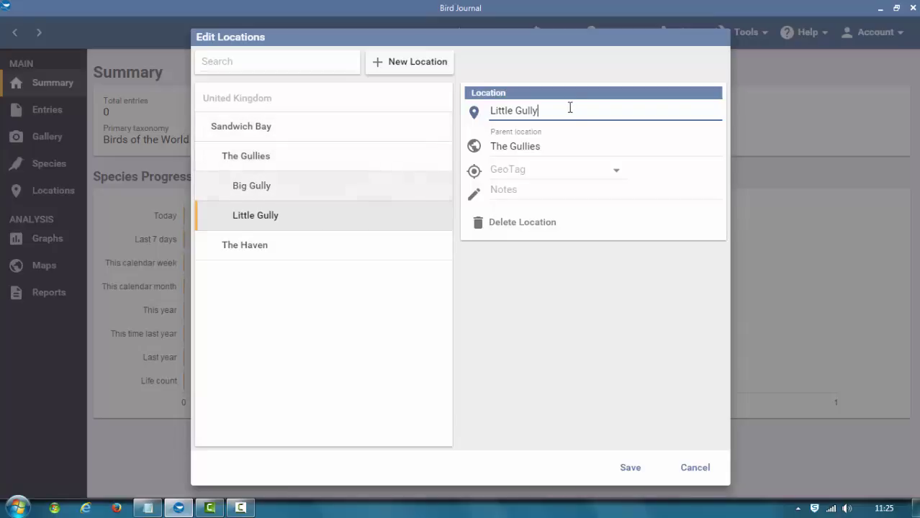
- Add St Georges Bushes under Sandwich Bay and save all the new locations
{"action": "left_click", "coordinate": [396, 69]}
{"action": "left_click", "coordinate": [567, 151]}
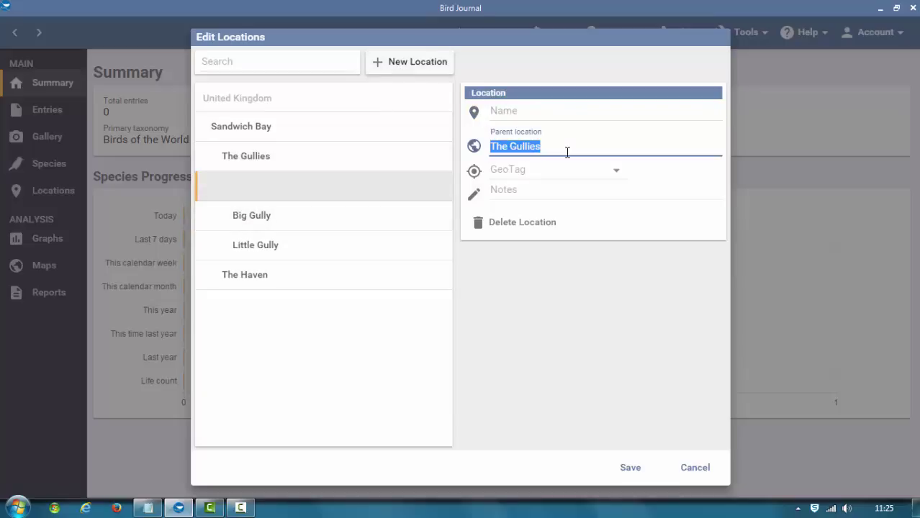
{"action": "type", "text": "Sand"}
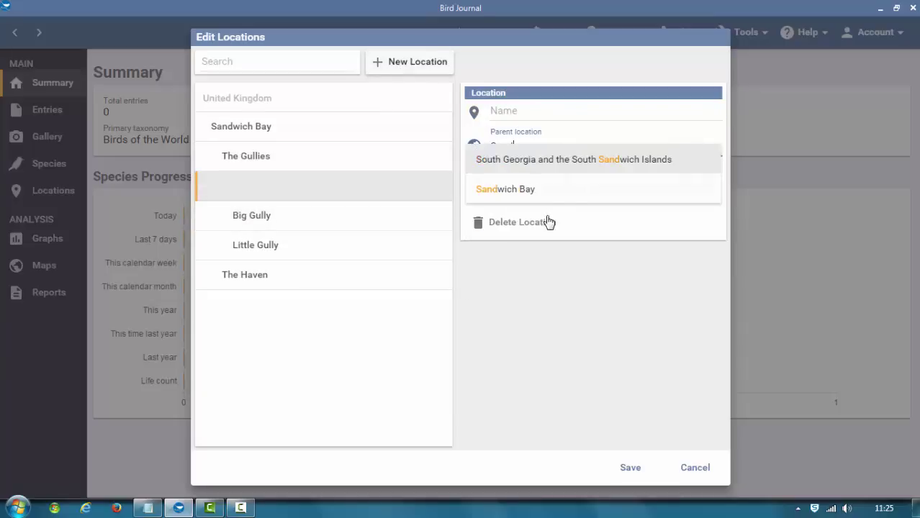
{"action": "left_click", "coordinate": [548, 191]}
{"action": "left_click", "coordinate": [528, 108]}
{"action": "type", "text": "S"}
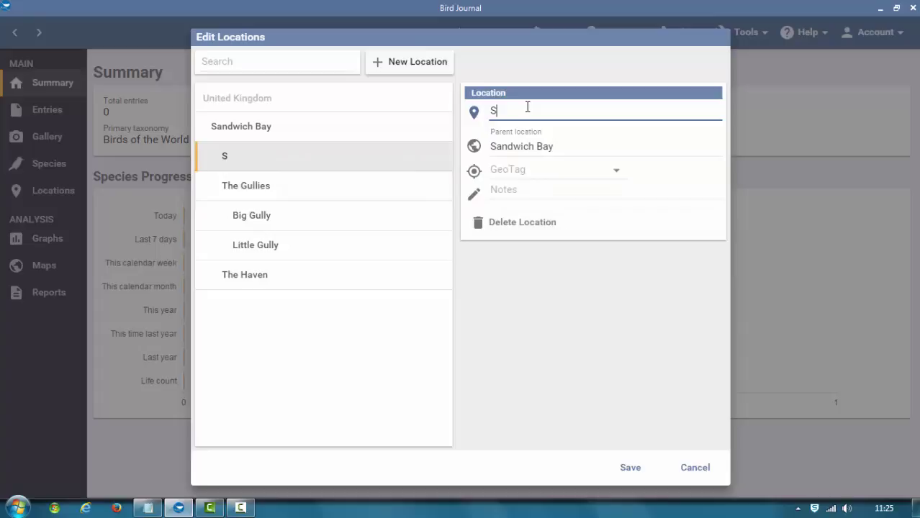
{"action": "type", "text": "t Georges Bushes"}
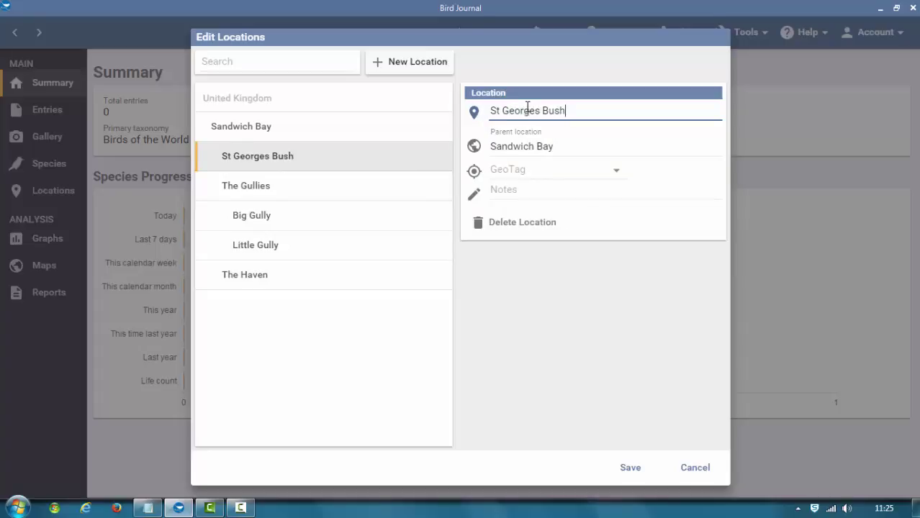
{"action": "left_click", "coordinate": [630, 469]}
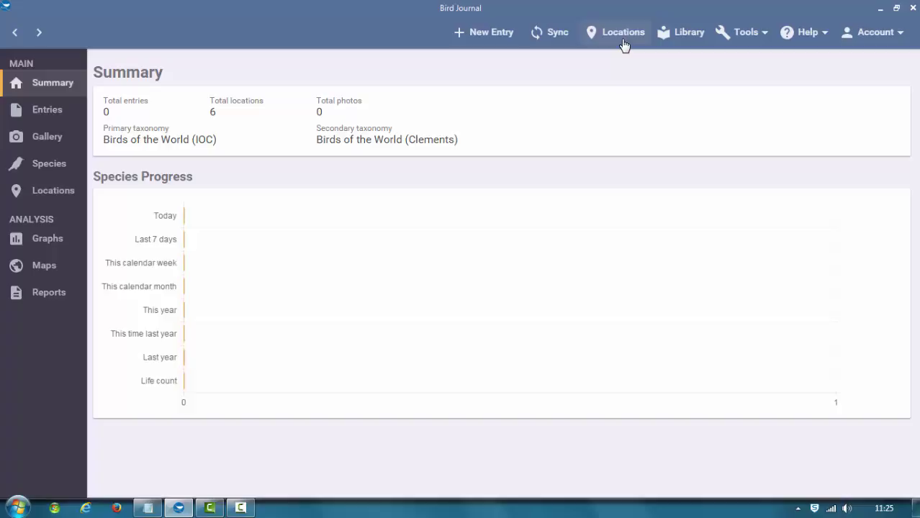
- Start a new journal entry, keeping the date 07/12/2016
{"action": "left_click", "coordinate": [488, 40]}
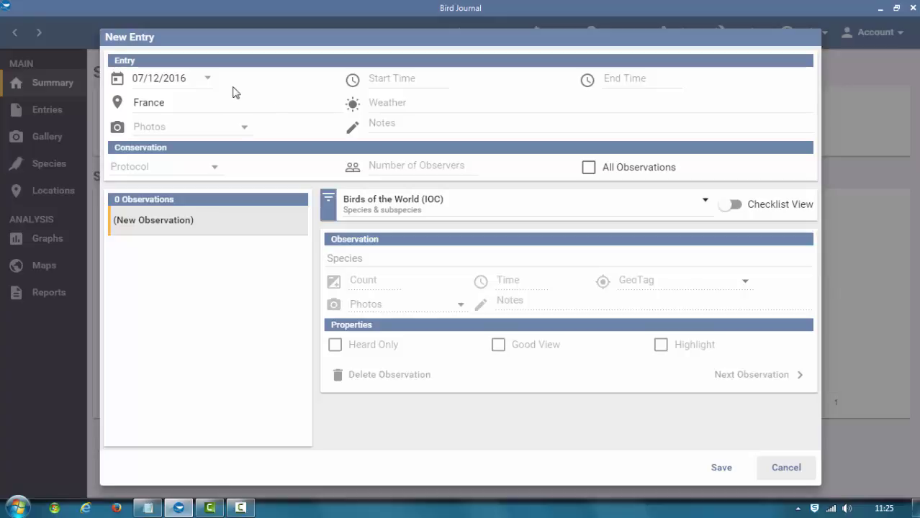
{"action": "left_click", "coordinate": [206, 84]}
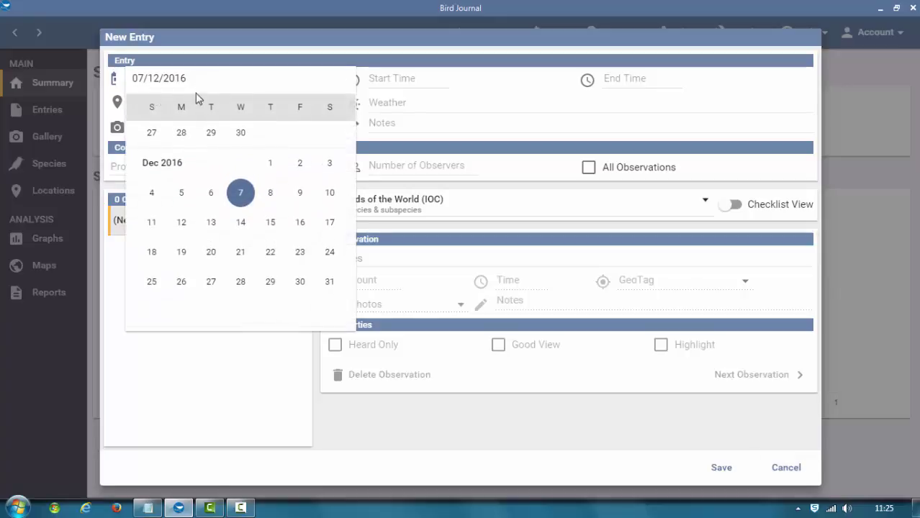
{"action": "left_click", "coordinate": [161, 164]}
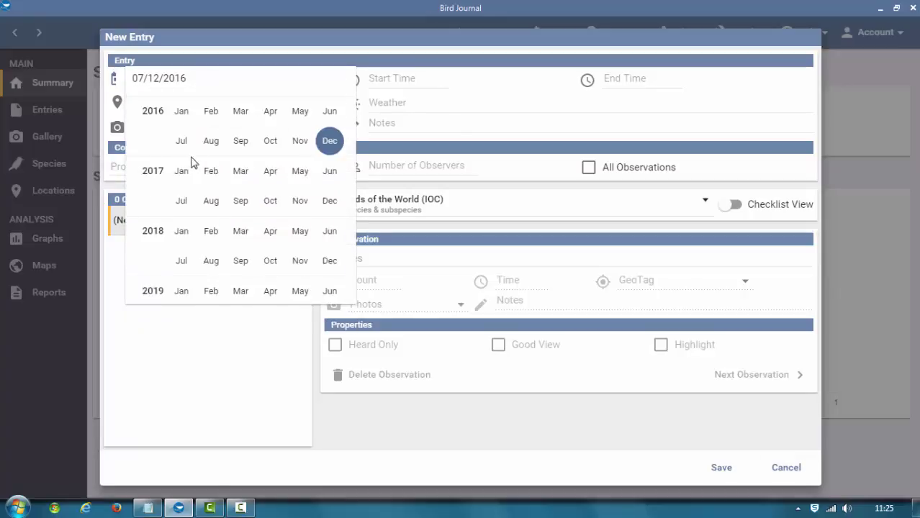
{"action": "scroll", "coordinate": [191, 160], "scroll_direction": "up", "scroll_amount": 15}
{"action": "scroll", "coordinate": [191, 160], "scroll_direction": "up", "scroll_amount": 15}
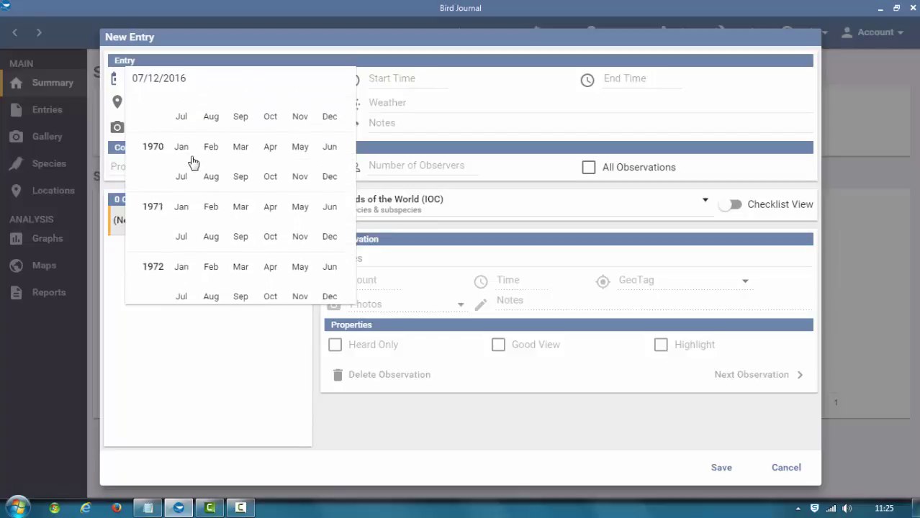
{"action": "left_click", "coordinate": [487, 82]}
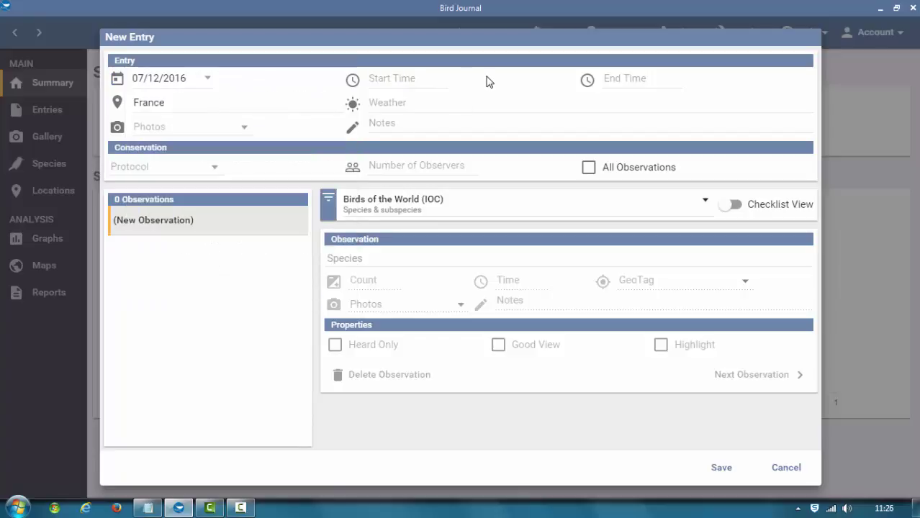
- Set the entry location to The Gullies and the weather to 'Sunny Hot 26c'
{"action": "left_click", "coordinate": [187, 104]}
{"action": "type", "text": "San"}
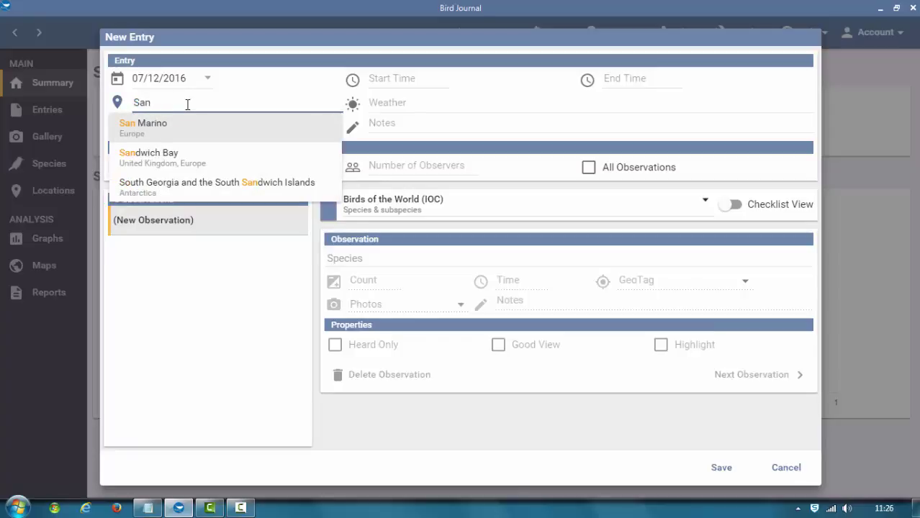
{"action": "double_click", "coordinate": [187, 104]}
{"action": "type", "text": "The"}
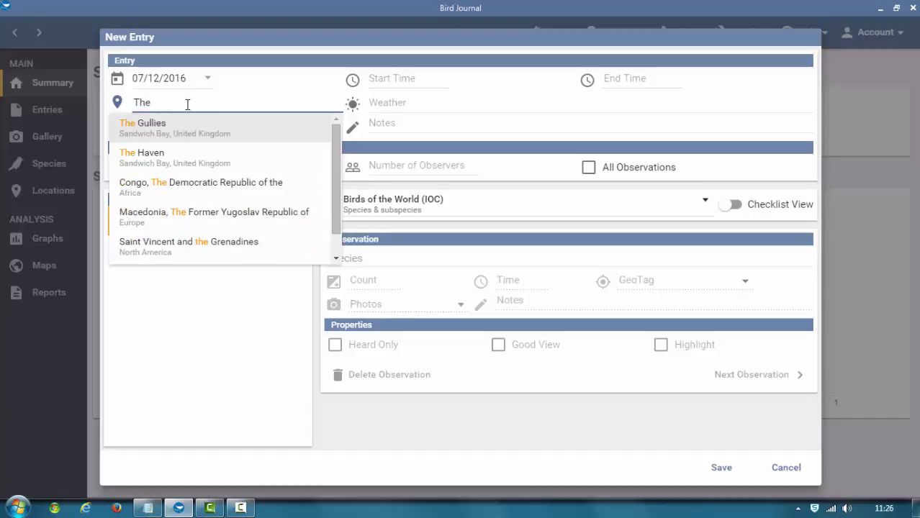
{"action": "left_click", "coordinate": [164, 124]}
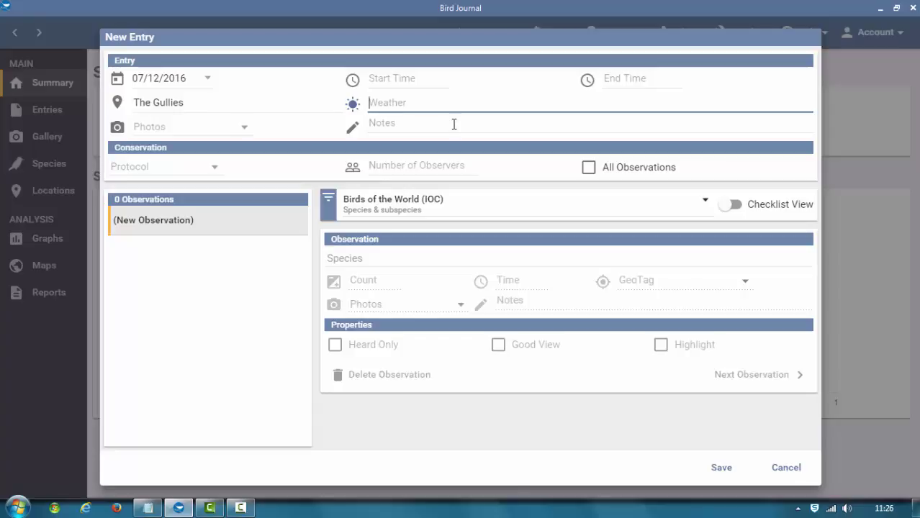
{"action": "type", "text": "Sunny"}
{"action": "type", "text": "Hot 26c"}
- Write the notes 'This was Bird Race 2016' and record 6 observers
{"action": "left_click", "coordinate": [416, 123]}
{"action": "type", "text": "This "}
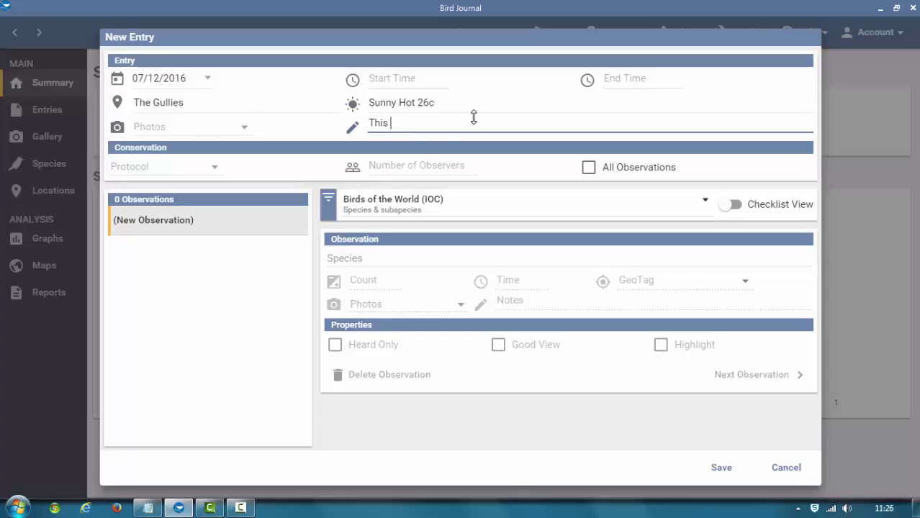
{"action": "type", "text": "was Bird Race 2016"}
{"action": "left_click", "coordinate": [403, 162]}
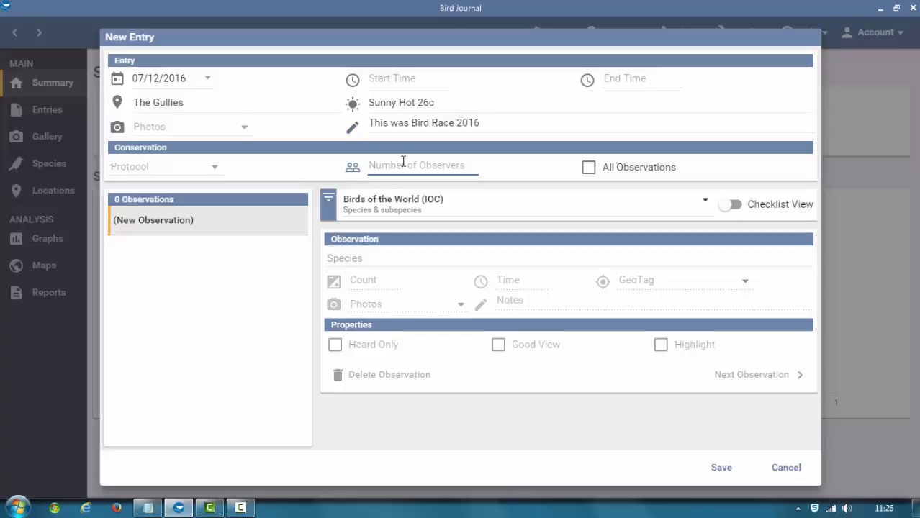
{"action": "type", "text": "6"}
- Set the survey protocol to Casual Observation
{"action": "left_click", "coordinate": [209, 172]}
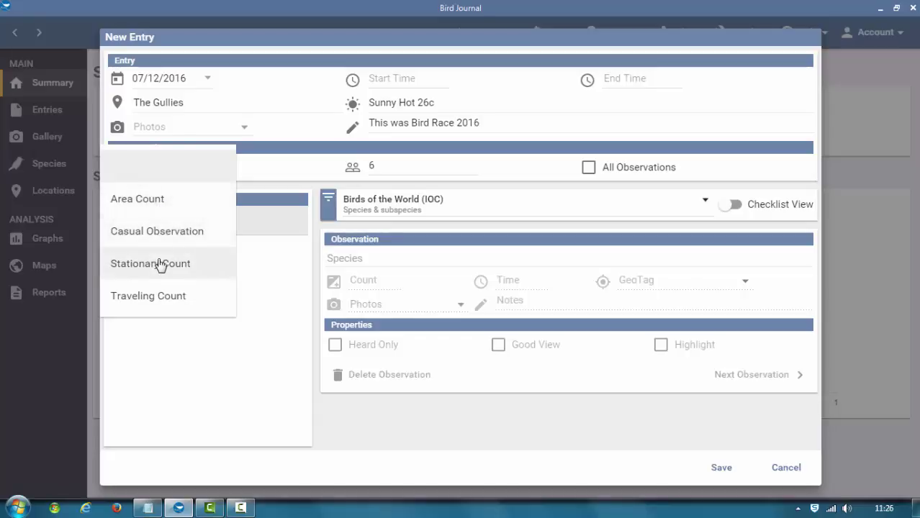
{"action": "left_click", "coordinate": [159, 208]}
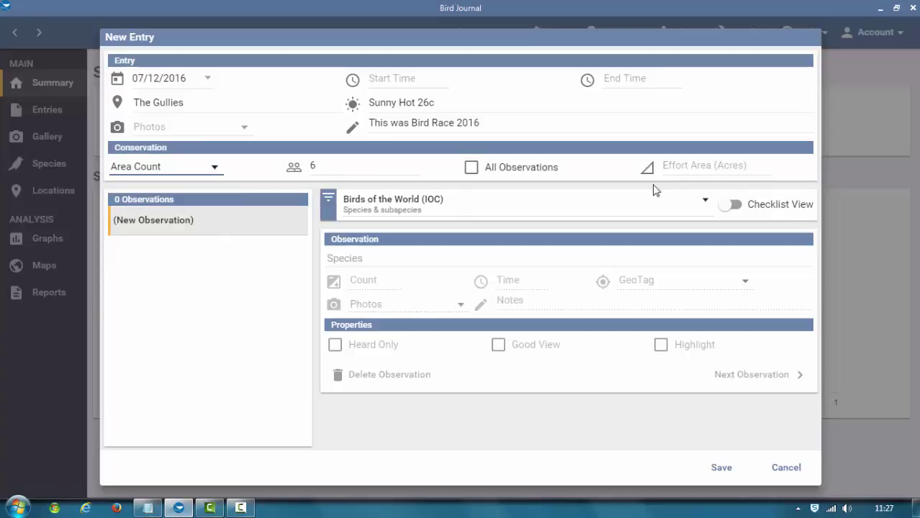
{"action": "left_click", "coordinate": [215, 171]}
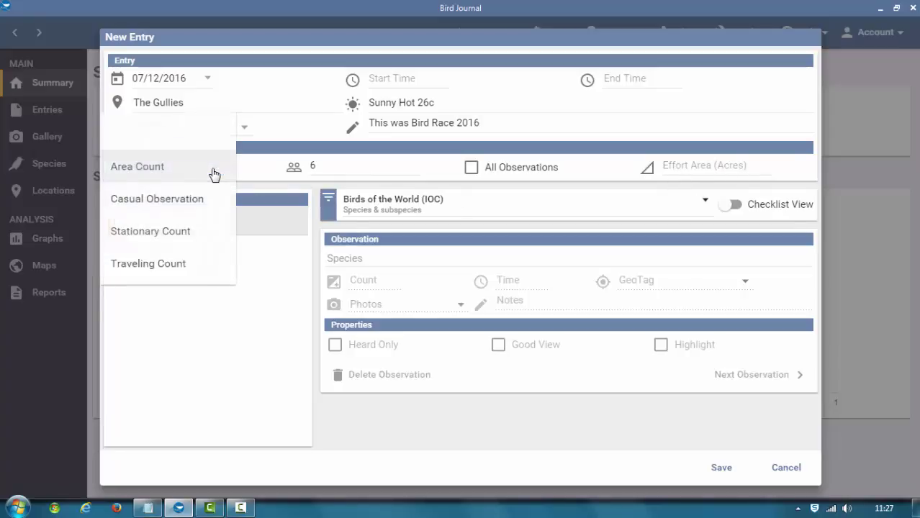
{"action": "left_click", "coordinate": [164, 205]}
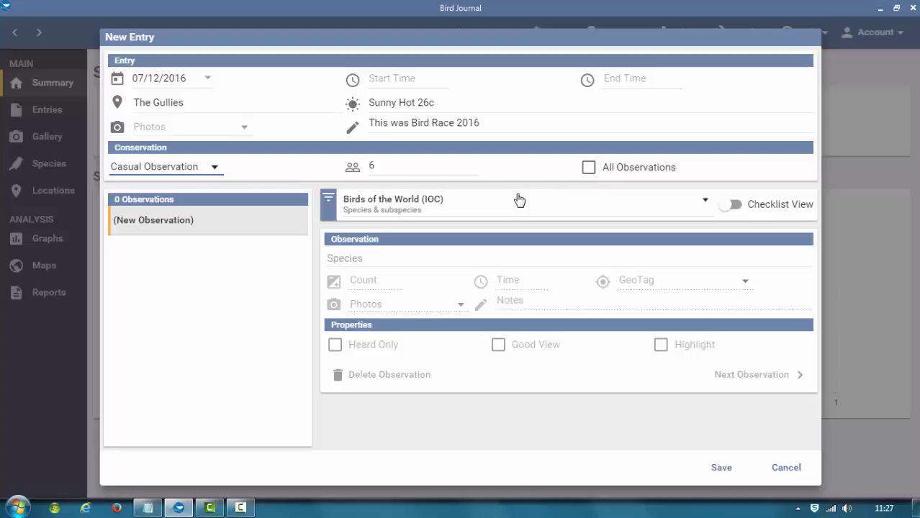
- Log one Spotted Flycatcher as the entry's first observation
{"action": "left_click", "coordinate": [382, 258]}
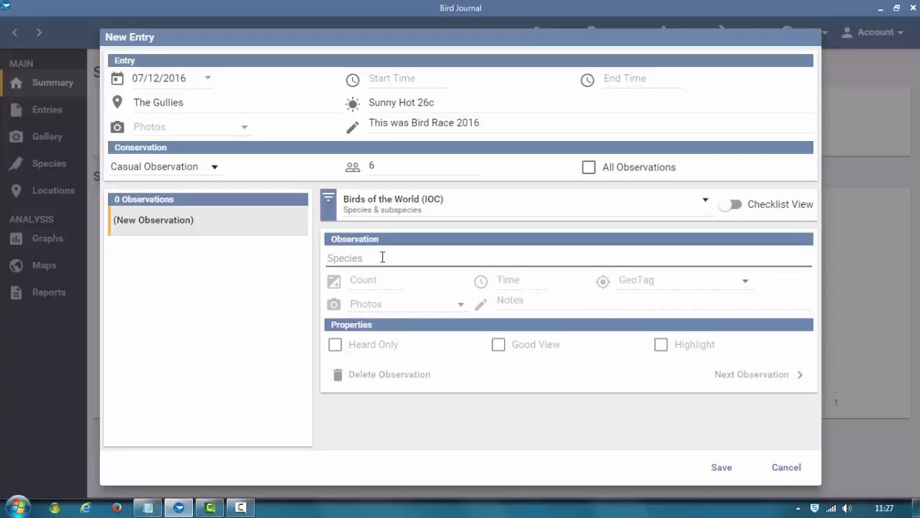
{"action": "type", "text": "Spott"}
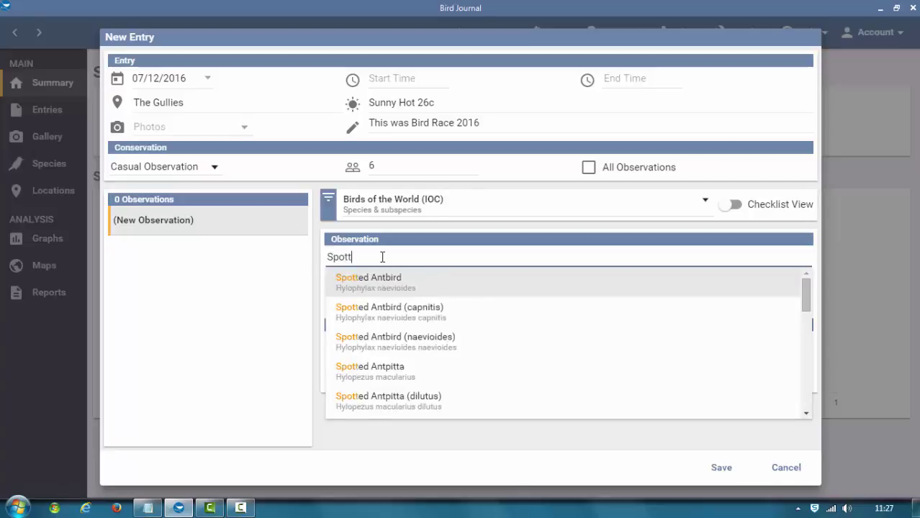
{"action": "type", "text": "ed F"}
{"action": "left_click", "coordinate": [409, 313]}
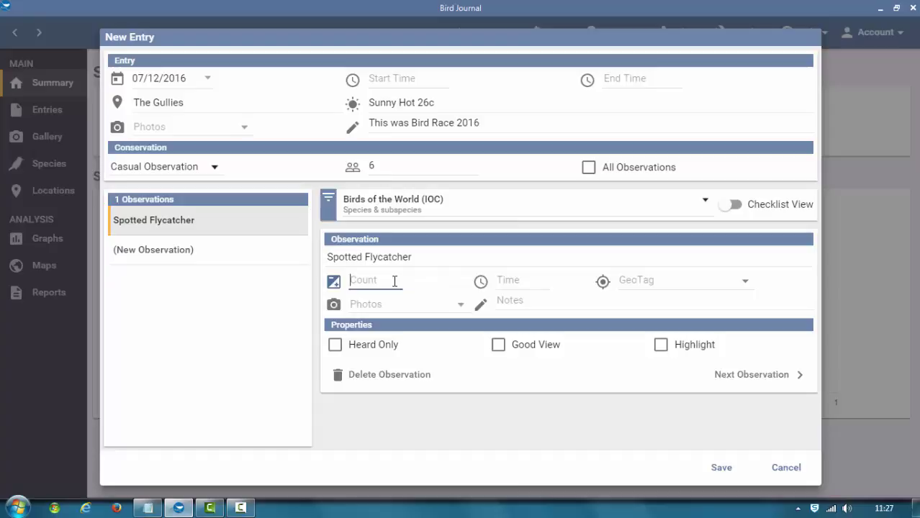
{"action": "type", "text": "1"}
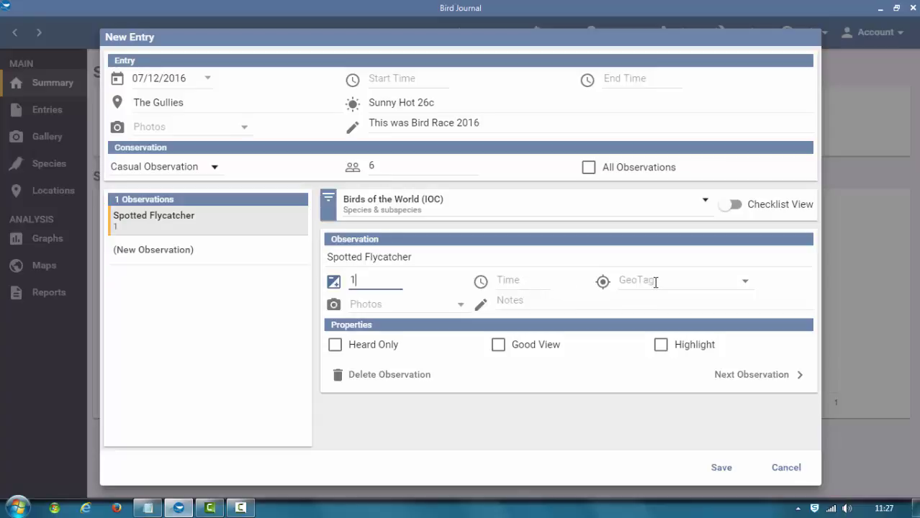
- Attach the photos 459BFSPFLY and spotfly from the Egret folder to the observation
{"action": "left_click", "coordinate": [450, 311]}
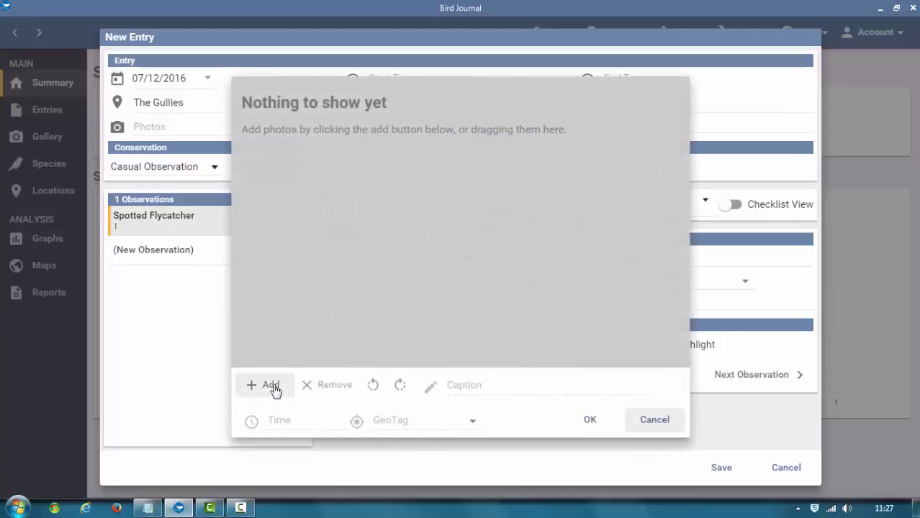
{"action": "left_click", "coordinate": [273, 387]}
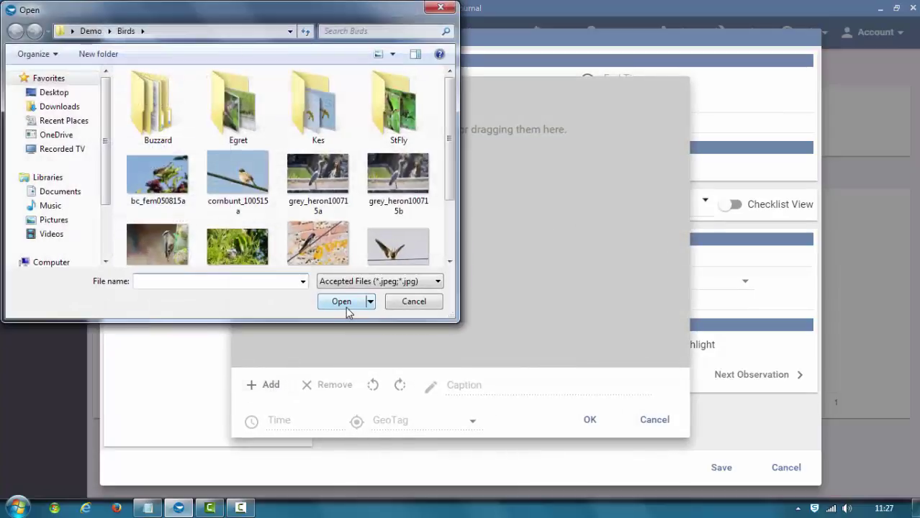
{"action": "double_click", "coordinate": [239, 115]}
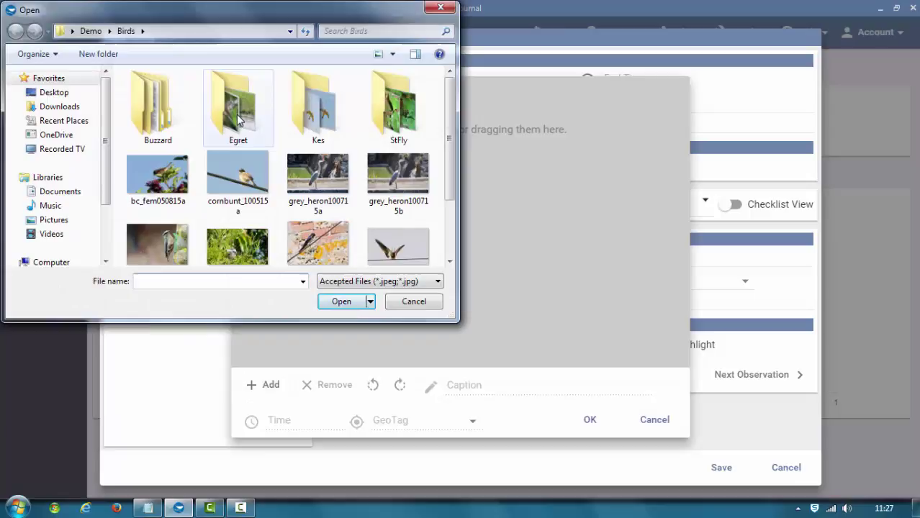
{"action": "left_click", "coordinate": [185, 107]}
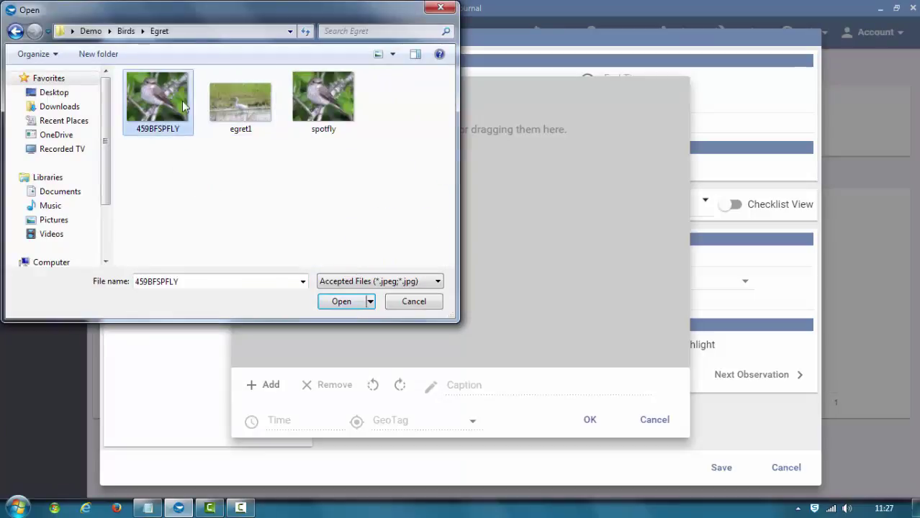
{"action": "left_click", "coordinate": [341, 102], "text": "ctrl"}
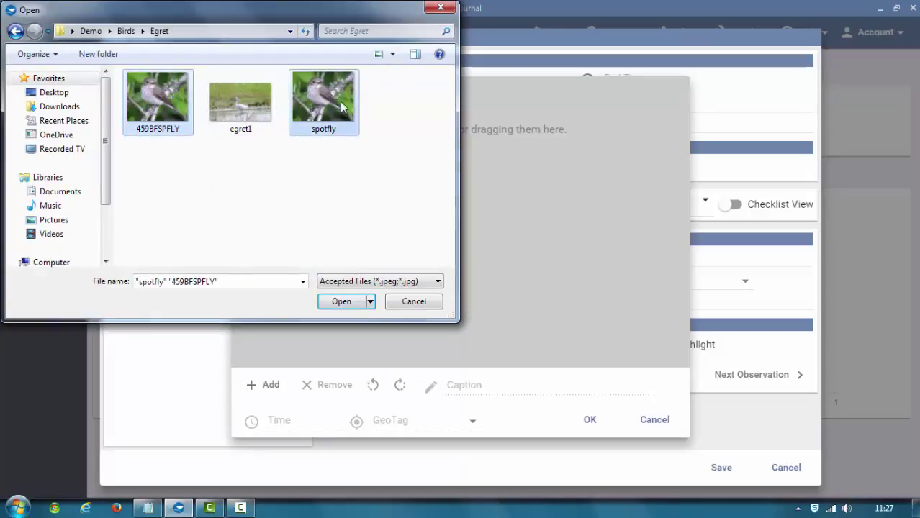
{"action": "left_click", "coordinate": [343, 302]}
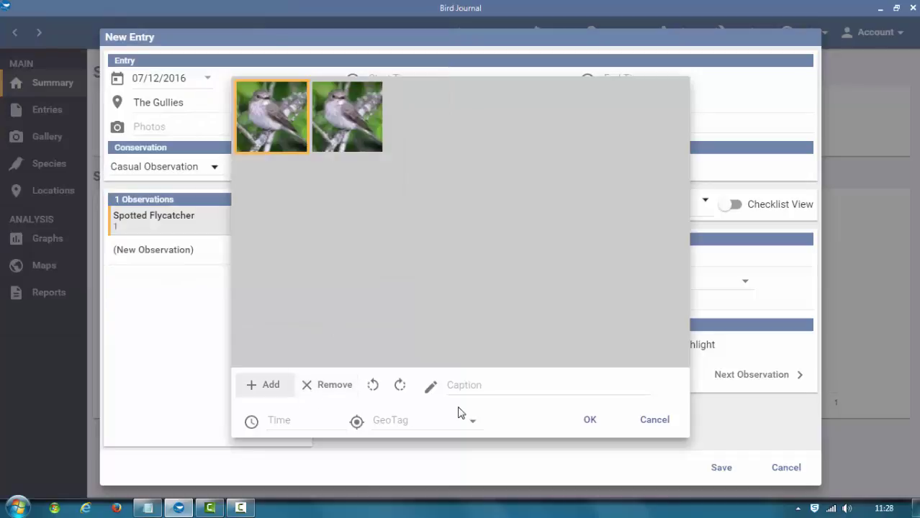
- Caption both photos 'Spotted flycatcher (Muscicapa striata)' using the line copied from Notepad
{"action": "left_click", "coordinate": [475, 386]}
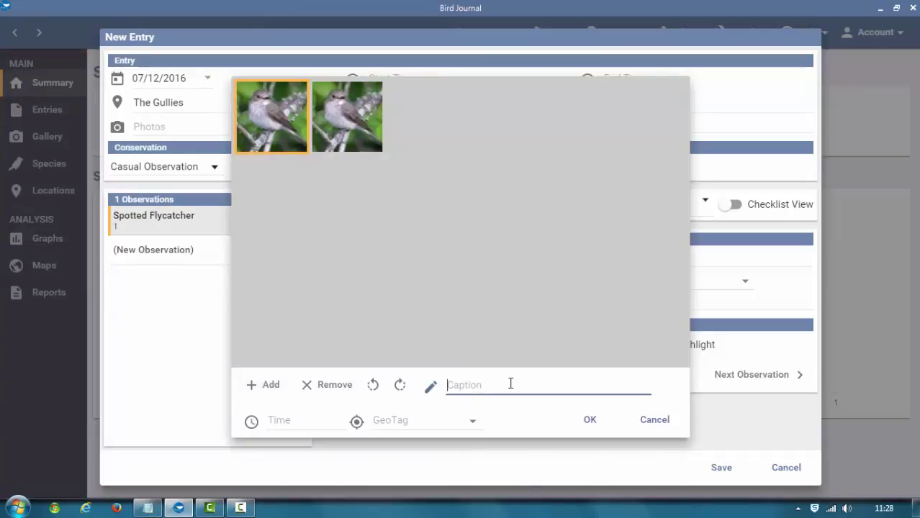
{"action": "key", "text": "alt+Tab"}
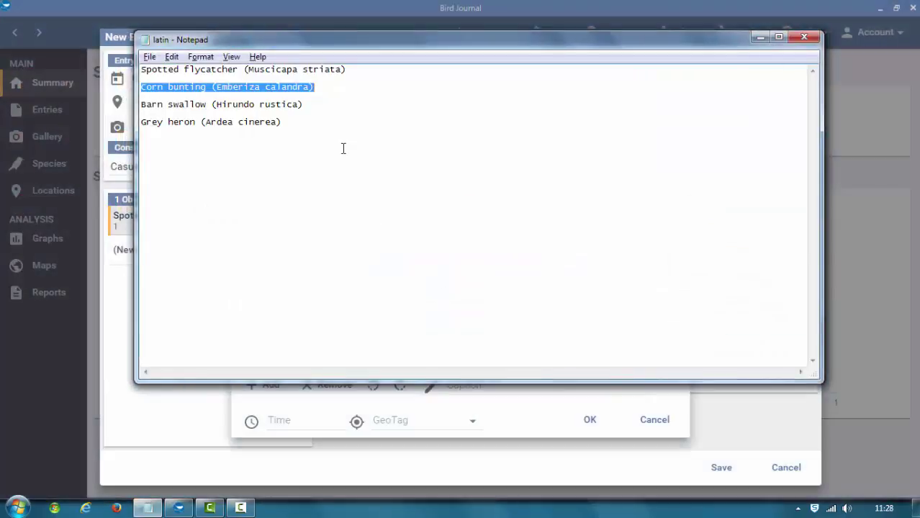
{"action": "left_click_drag", "start_coordinate": [356, 70], "coordinate": [135, 70]}
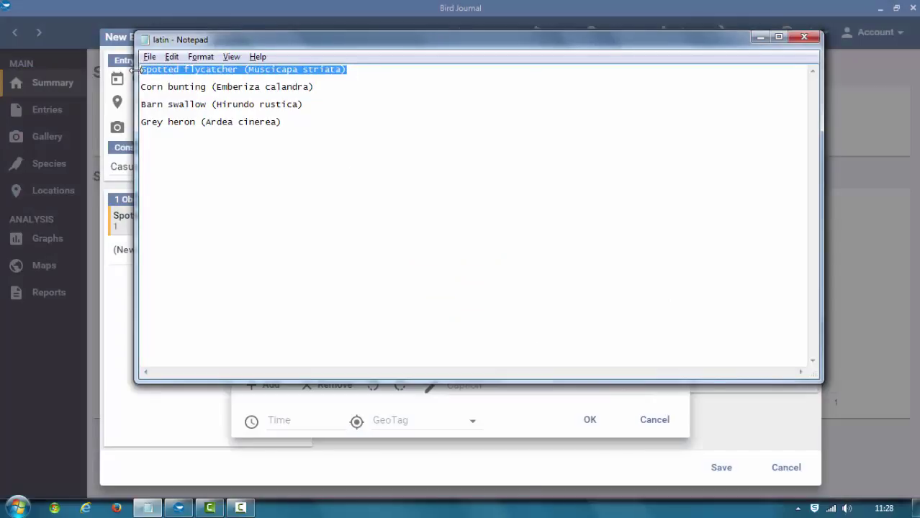
{"action": "key", "text": "ctrl+c"}
{"action": "key", "text": "alt+Tab"}
{"action": "key", "text": "ctrl+v"}
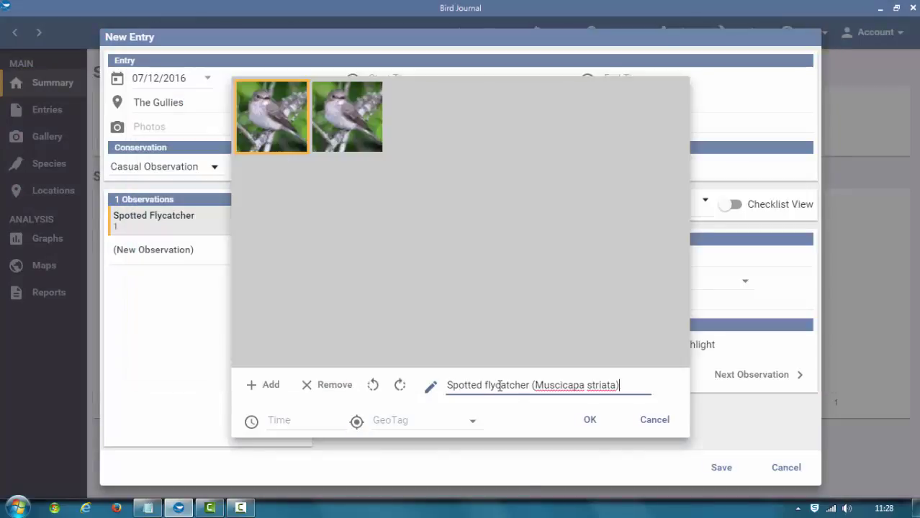
{"action": "left_click", "coordinate": [345, 121]}
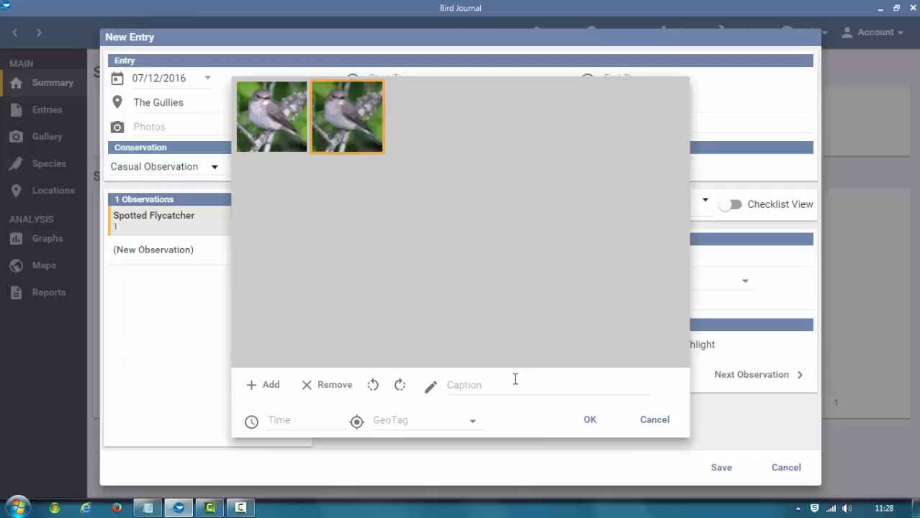
{"action": "left_click", "coordinate": [515, 380]}
{"action": "key", "text": "ctrl+v"}
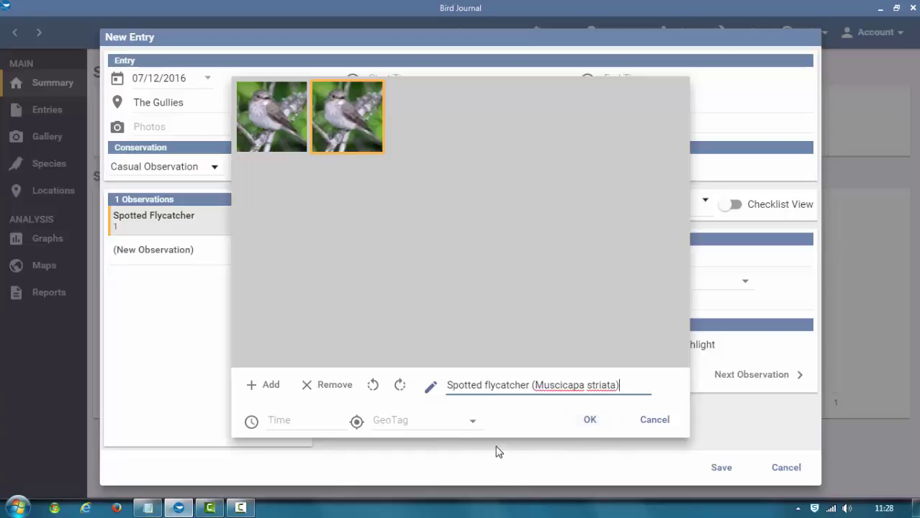
- Geotag the flycatcher photo at 51.26504, 1.381531 on the coast east of Sandwich
{"action": "left_click", "coordinate": [473, 424]}
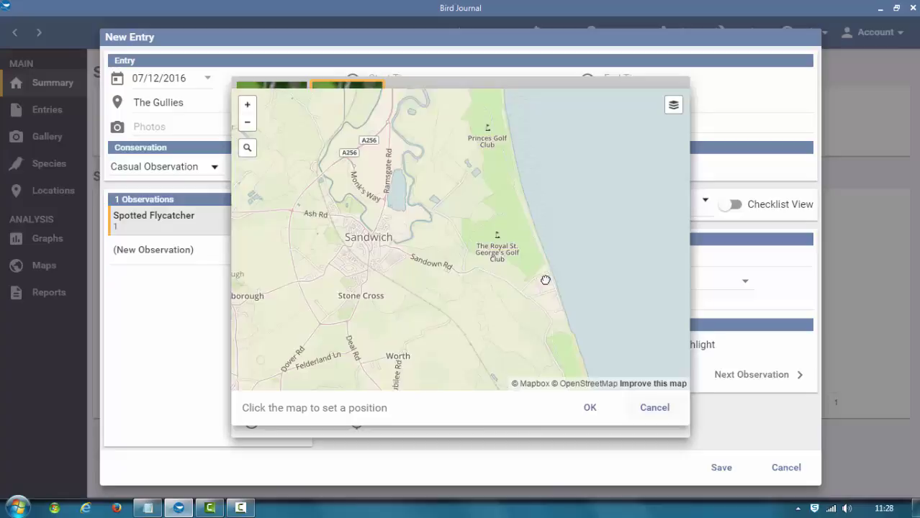
{"action": "left_click_drag", "start_coordinate": [546, 280], "coordinate": [534, 226]}
{"action": "mouse_move", "coordinate": [577, 317]}
{"action": "left_mouse_down"}
{"action": "mouse_move", "coordinate": [570, 306]}
{"action": "mouse_move", "coordinate": [587, 333]}
{"action": "left_mouse_up"}
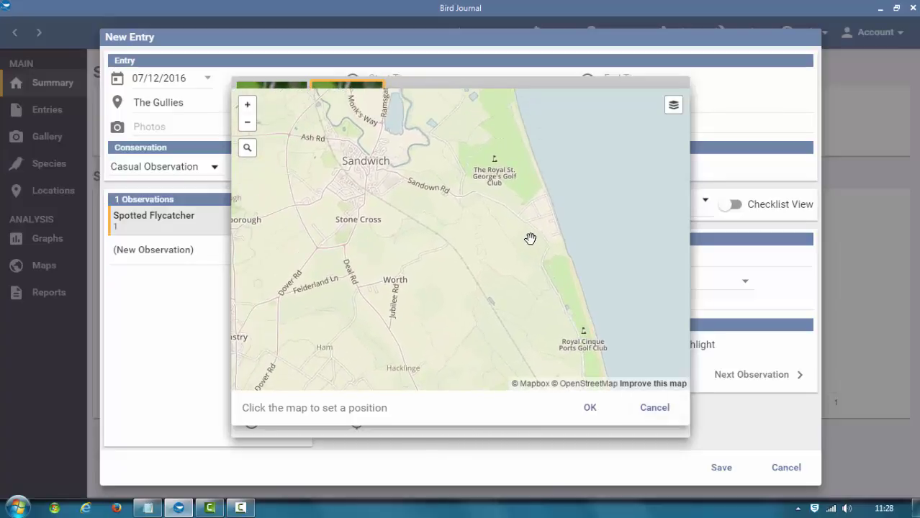
{"action": "left_click", "coordinate": [526, 224]}
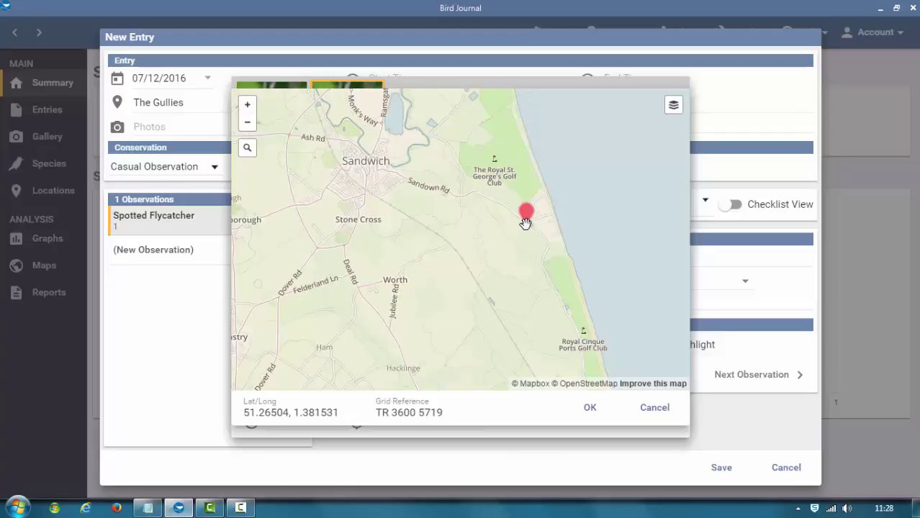
{"action": "left_click", "coordinate": [592, 418]}
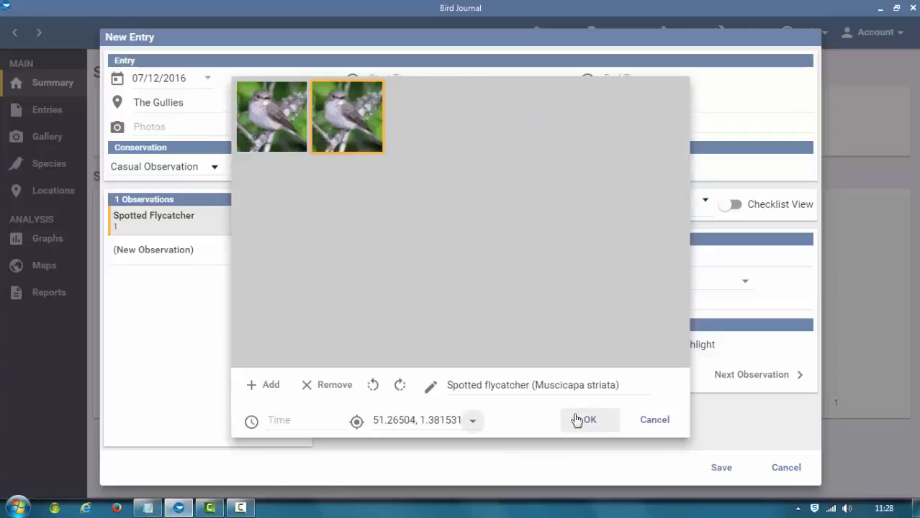
- Set the photo time to 13:00 and save the photo details
{"action": "left_click", "coordinate": [328, 421]}
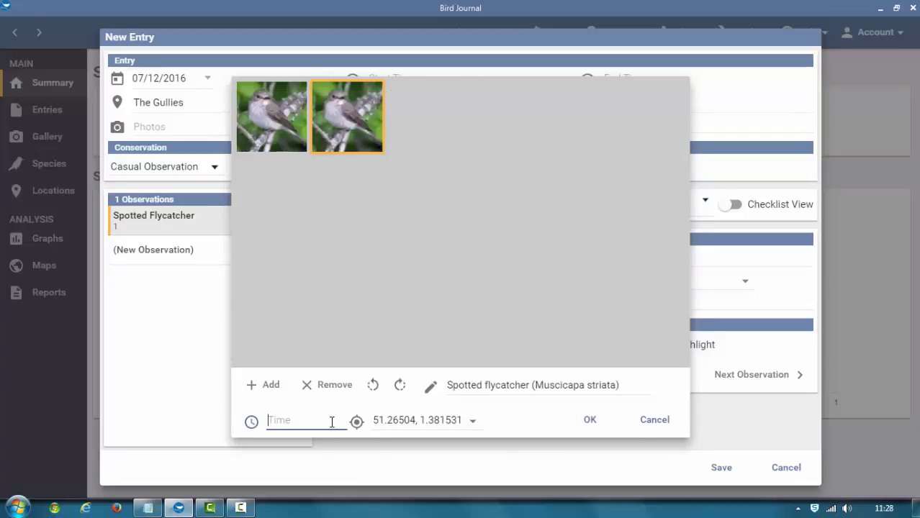
{"action": "type", "text": "13"}
{"action": "key", "text": "Tab"}
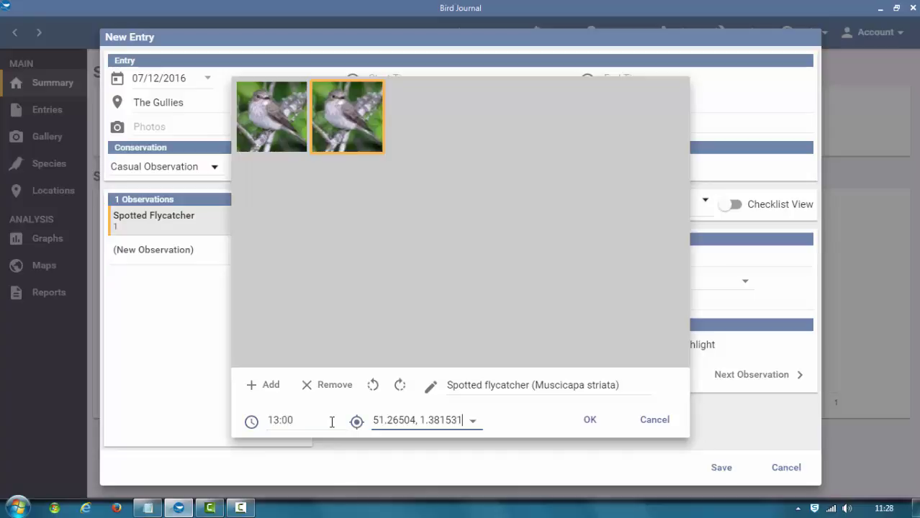
{"action": "left_click", "coordinate": [589, 423]}
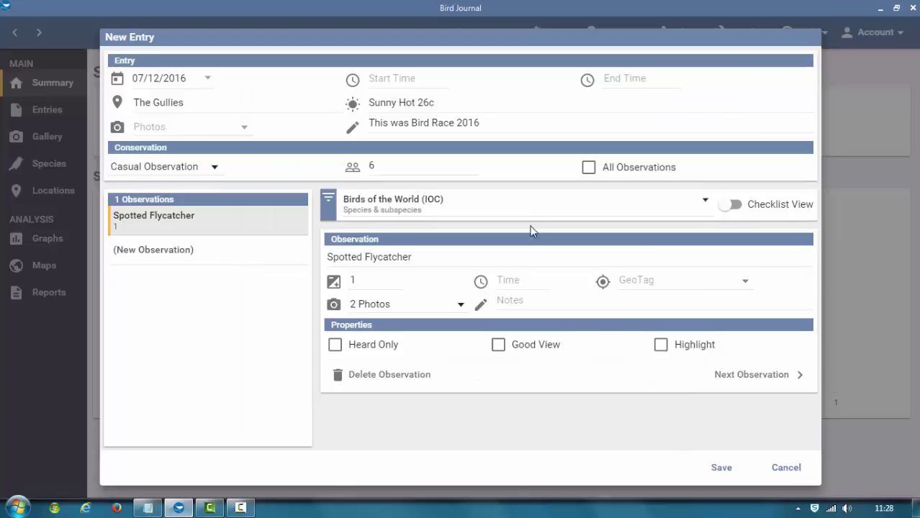
- Set the entry times to 07:00–17:00, mark the Spotted Flycatcher a good view, and start a new observation
{"action": "left_click", "coordinate": [432, 79]}
{"action": "type", "text": "0"}
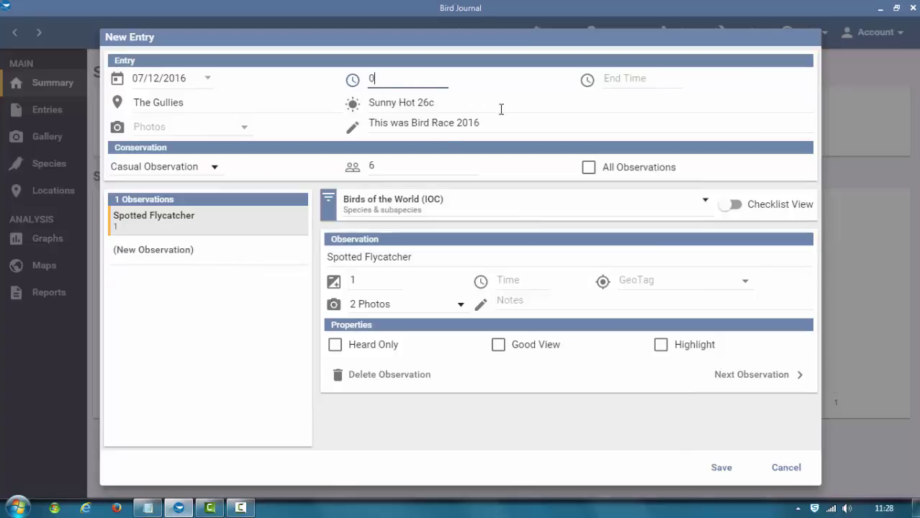
{"action": "type", "text": "7:00"}
{"action": "key", "text": "Tab"}
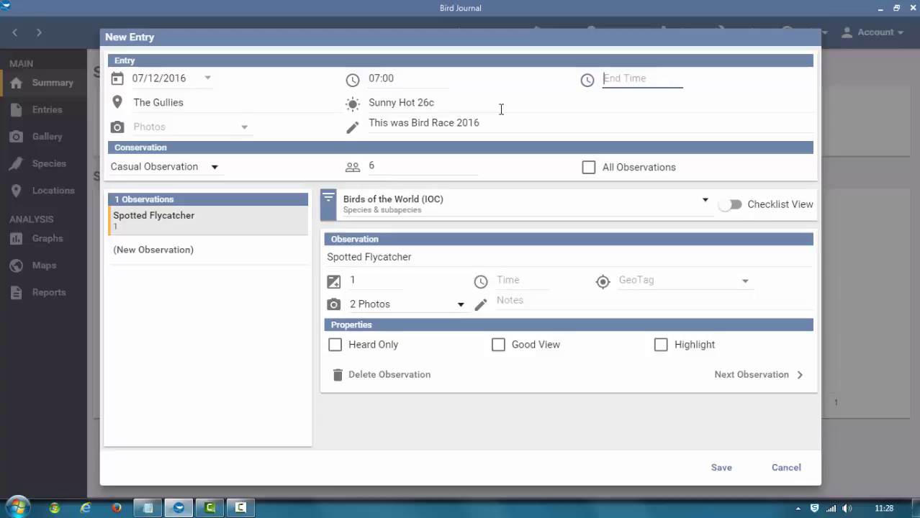
{"action": "type", "text": "17:00"}
{"action": "key", "text": "Tab"}
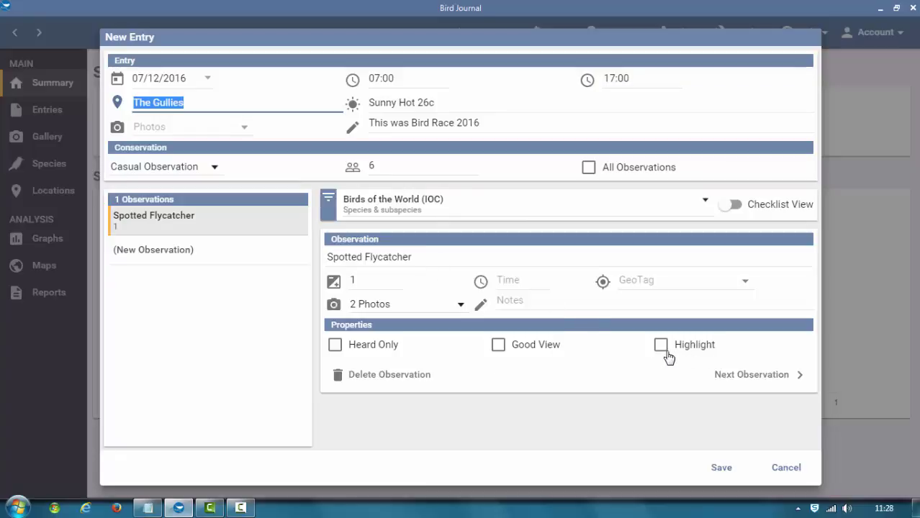
{"action": "left_click", "coordinate": [498, 347]}
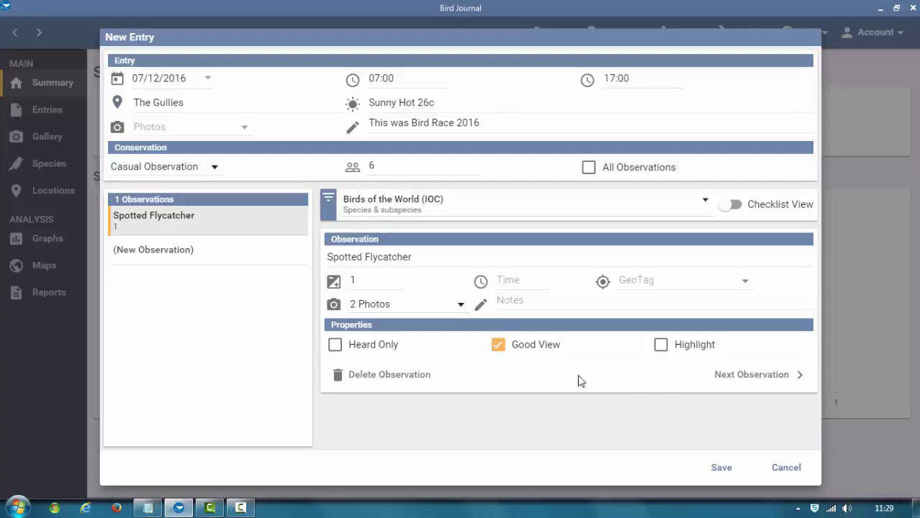
{"action": "left_click", "coordinate": [747, 377]}
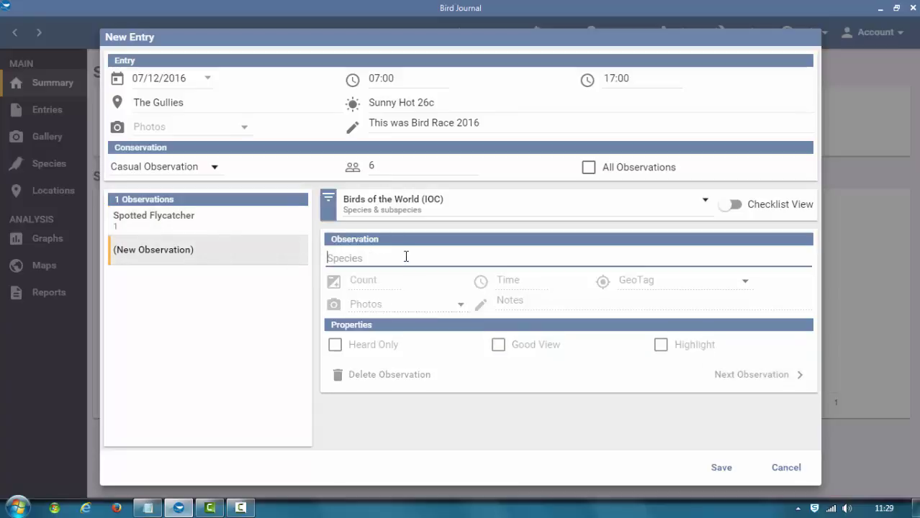
- Add a Barn Swallow observation counted 30+ and bring up the photo file picker
{"action": "type", "text": "Barn"}
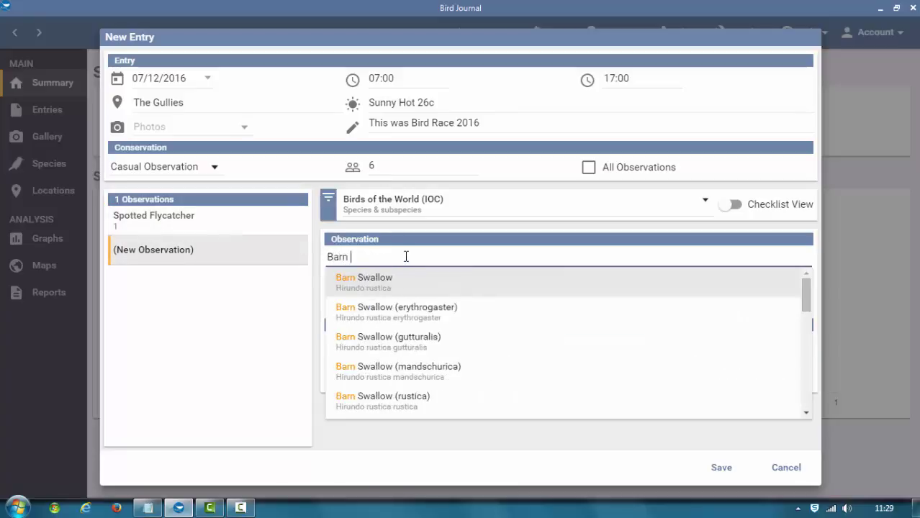
{"action": "type", "text": " Swallo"}
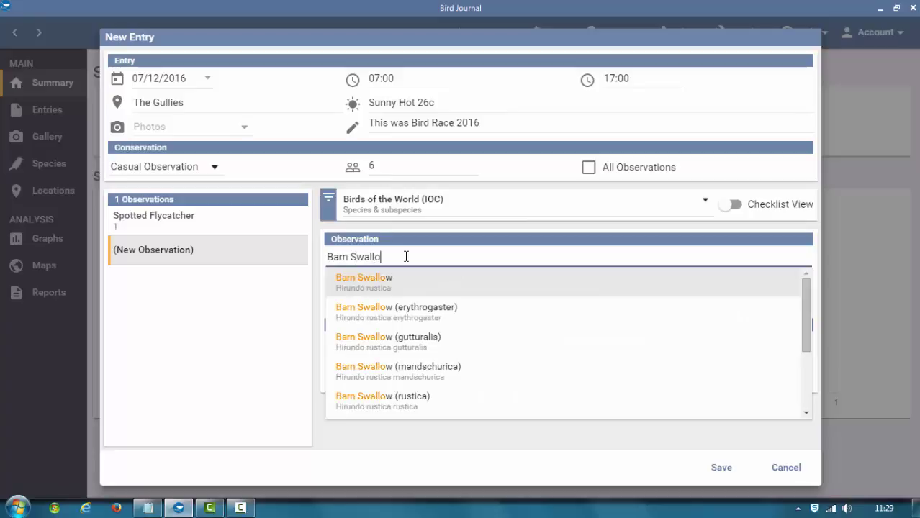
{"action": "type", "text": "w"}
{"action": "left_click", "coordinate": [398, 282]}
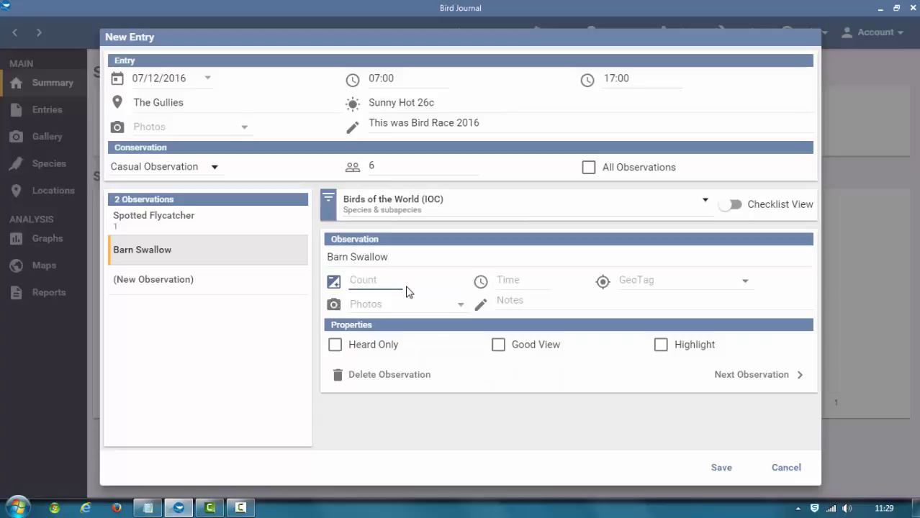
{"action": "type", "text": "30+"}
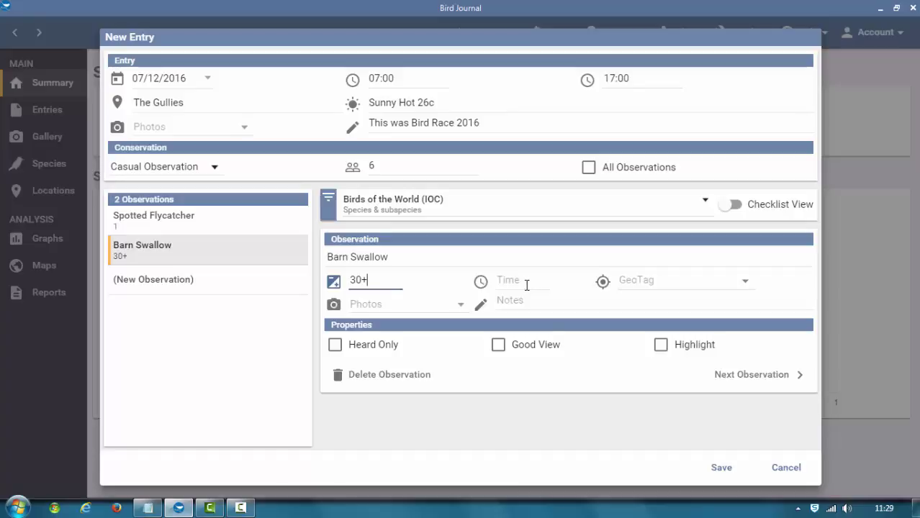
{"action": "left_click", "coordinate": [459, 312]}
{"action": "left_click", "coordinate": [253, 386]}
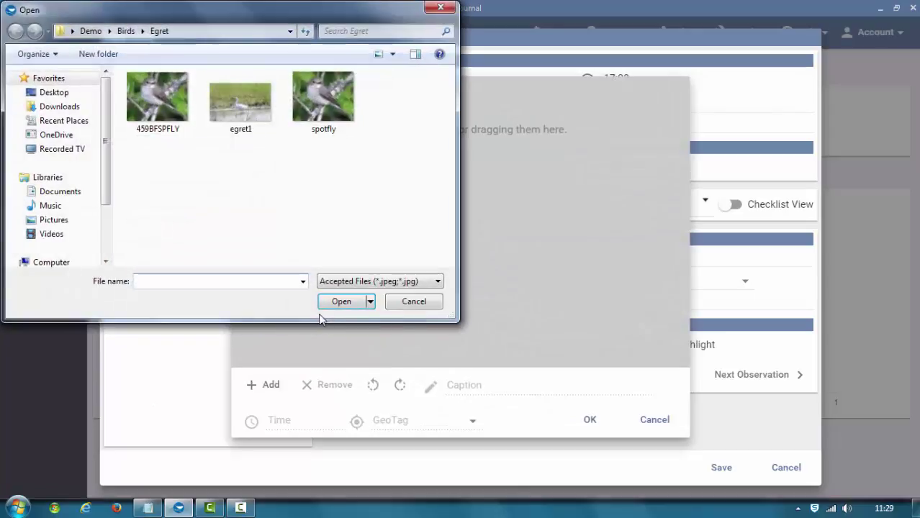
- Load the four swallow photos from Demo\Birds: swallow_100515a and swallow250615a, b and c
{"action": "left_click", "coordinate": [54, 93]}
{"action": "double_click", "coordinate": [171, 245]}
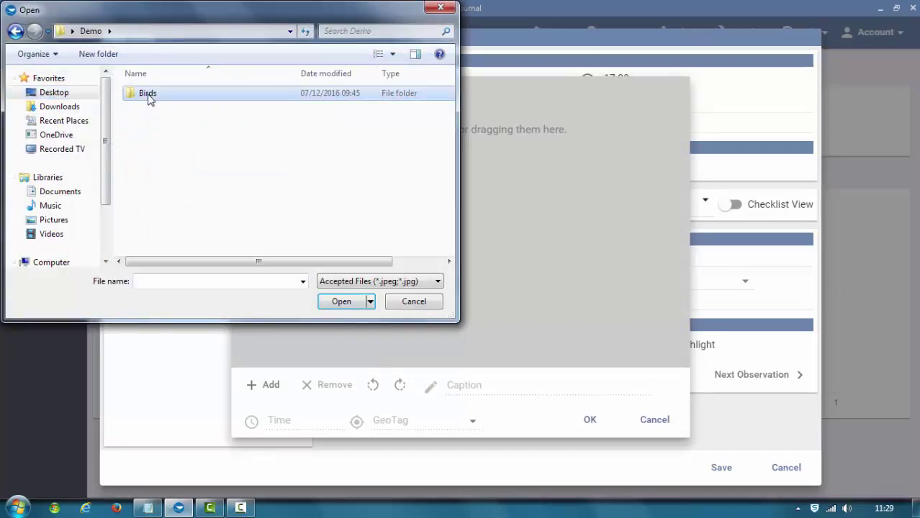
{"action": "double_click", "coordinate": [146, 92]}
{"action": "left_click", "coordinate": [303, 186]}
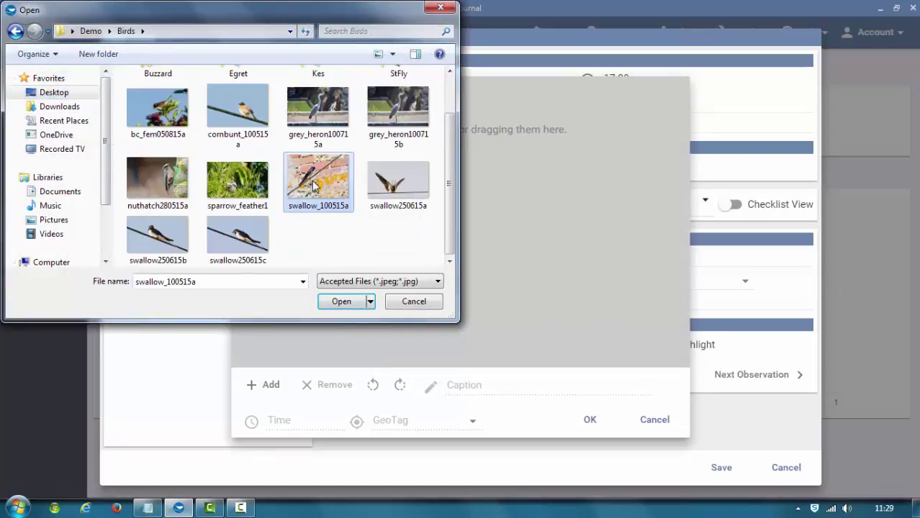
{"action": "left_click", "coordinate": [362, 190], "text": "ctrl"}
{"action": "left_click", "coordinate": [144, 232], "text": "ctrl"}
{"action": "left_click", "coordinate": [242, 244], "text": "ctrl"}
{"action": "left_click", "coordinate": [342, 301]}
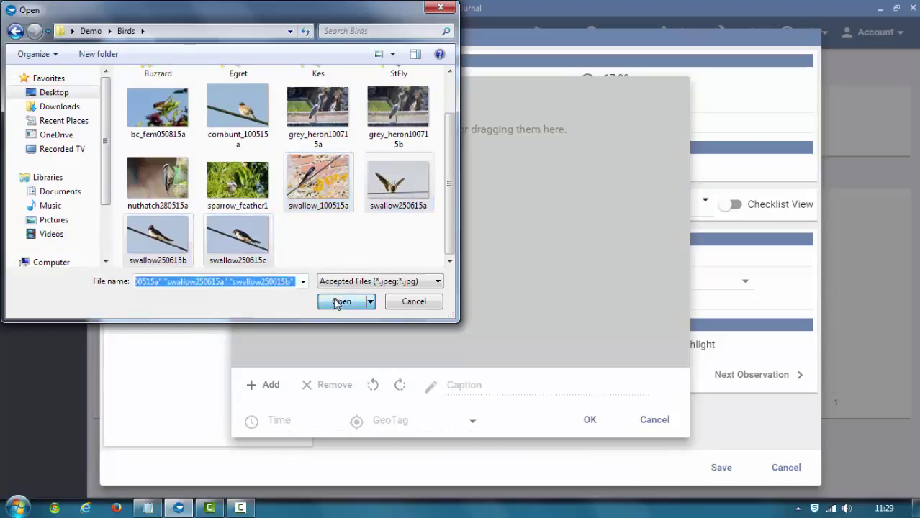
- Copy 'Barn swallow (Hirundo rustica)' from Notepad and paste it as the first photo's caption
{"action": "key", "text": "alt+Tab"}
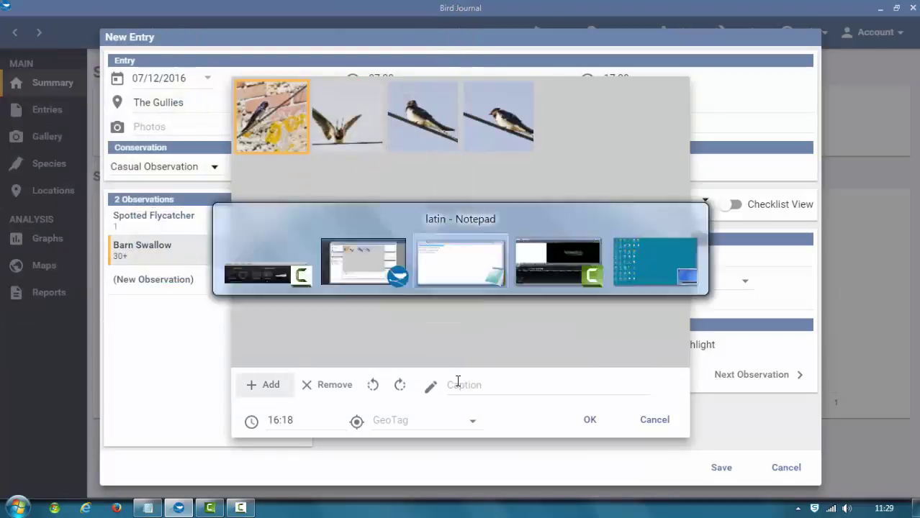
{"action": "left_click_drag", "start_coordinate": [322, 103], "coordinate": [139, 108]}
{"action": "key", "text": "ctrl+c"}
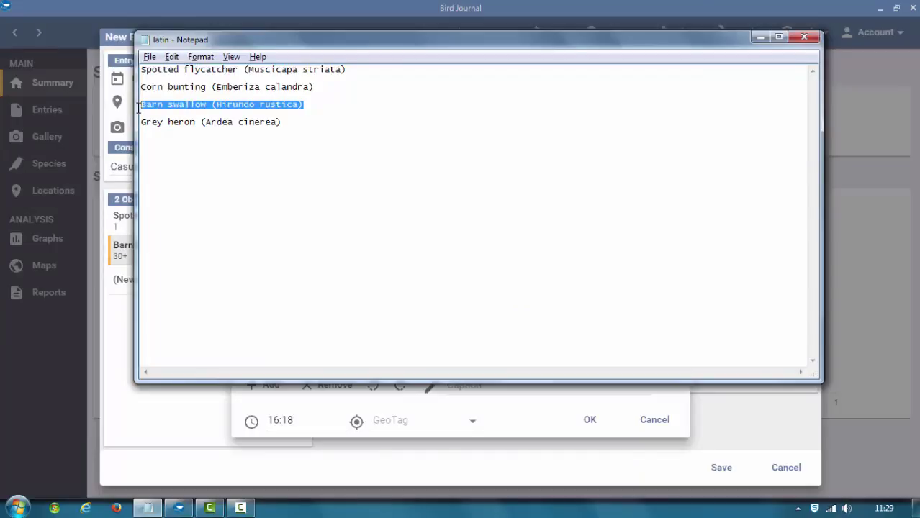
{"action": "key", "text": "alt+Tab"}
{"action": "left_click", "coordinate": [498, 385]}
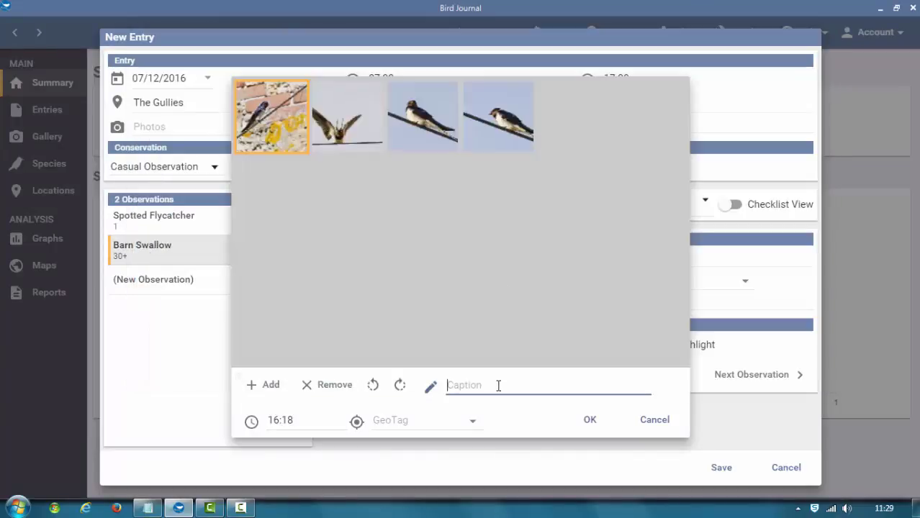
{"action": "key", "text": "ctrl+v"}
- Caption the remaining three swallow photos 'Barn swallow (Hirundo rustica)' and confirm
{"action": "left_click", "coordinate": [362, 135]}
{"action": "left_click", "coordinate": [478, 381]}
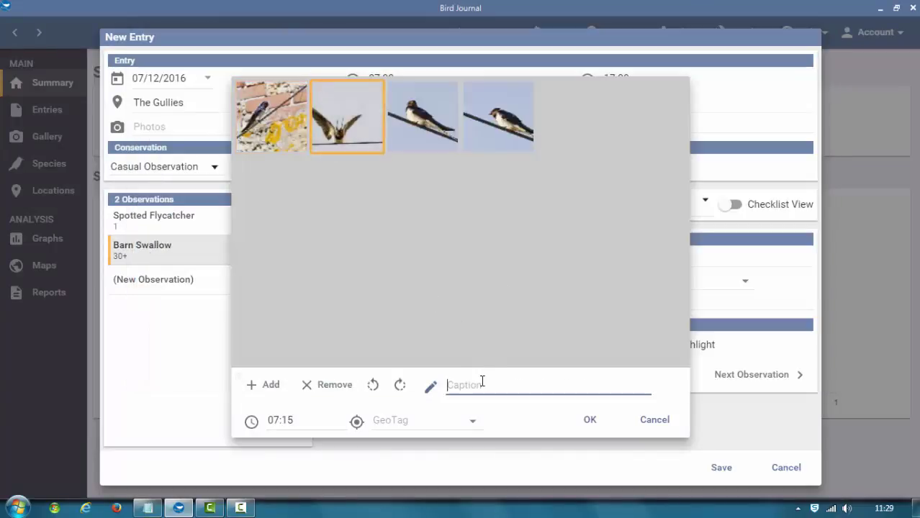
{"action": "key", "text": "ctrl+v"}
{"action": "left_click", "coordinate": [409, 139]}
{"action": "left_click", "coordinate": [491, 387]}
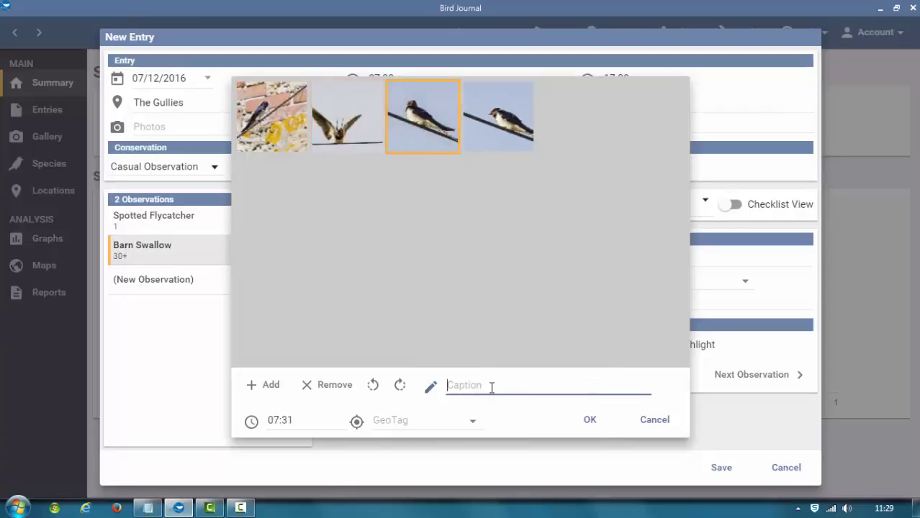
{"action": "key", "text": "ctrl+v"}
{"action": "left_click", "coordinate": [488, 144]}
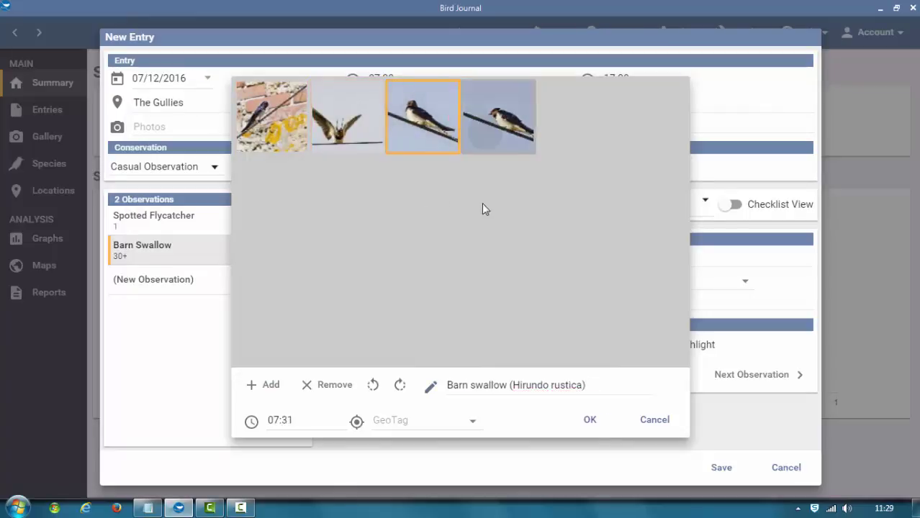
{"action": "left_click", "coordinate": [495, 385]}
{"action": "key", "text": "ctrl+v"}
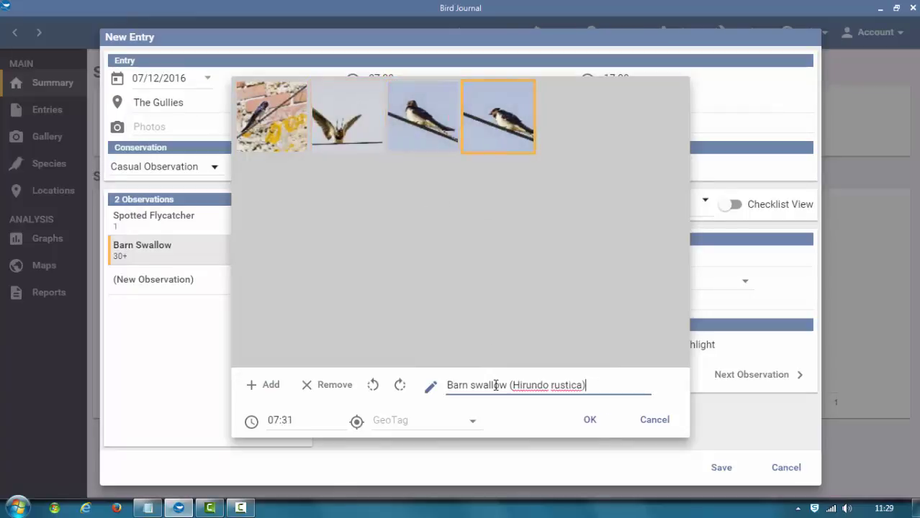
{"action": "left_click", "coordinate": [590, 421]}
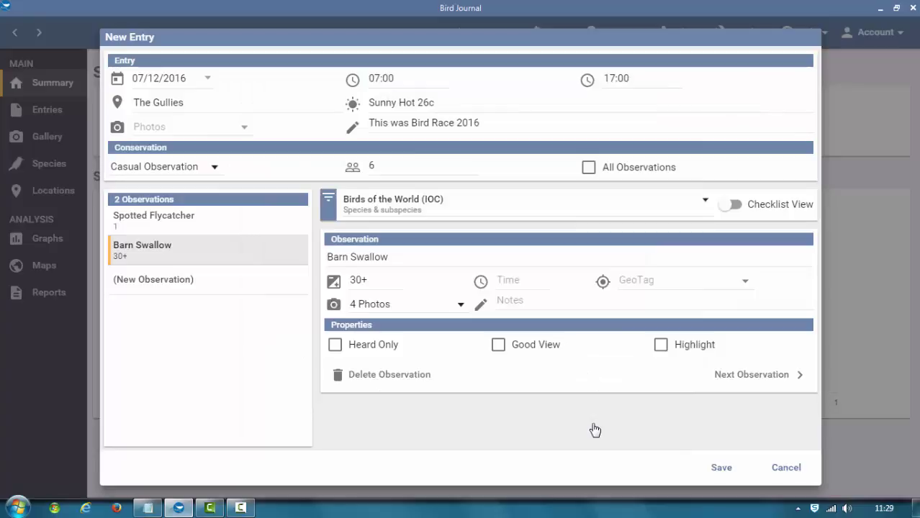
- Note the Barn Swallows as 'Flying South (VisMig)', mark them a good view, and start a new observation
{"action": "left_click", "coordinate": [535, 301]}
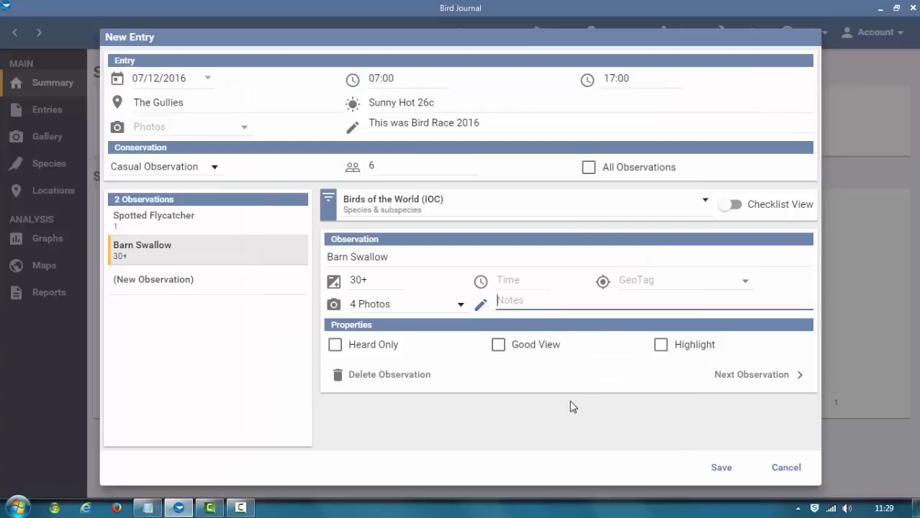
{"action": "type", "text": "Fly"}
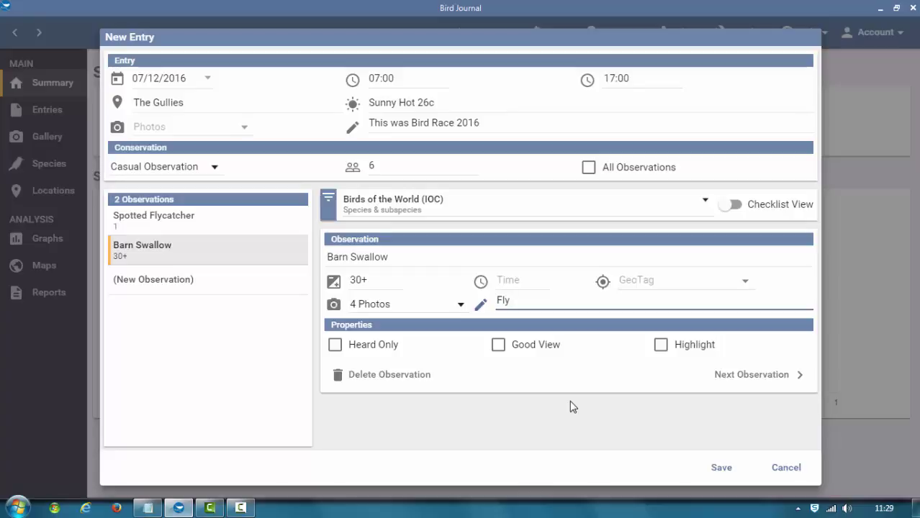
{"action": "type", "text": "ing South (Vis"}
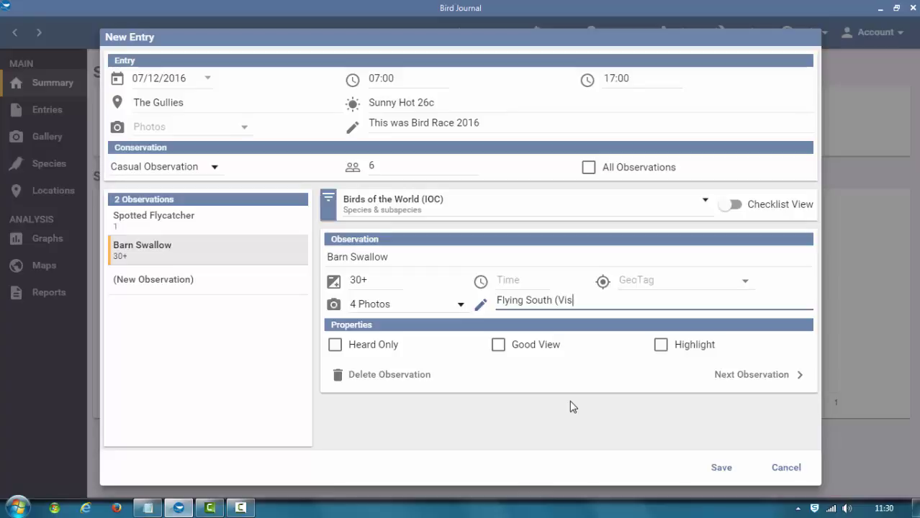
{"action": "type", "text": "Mig)"}
{"action": "left_click", "coordinate": [501, 354]}
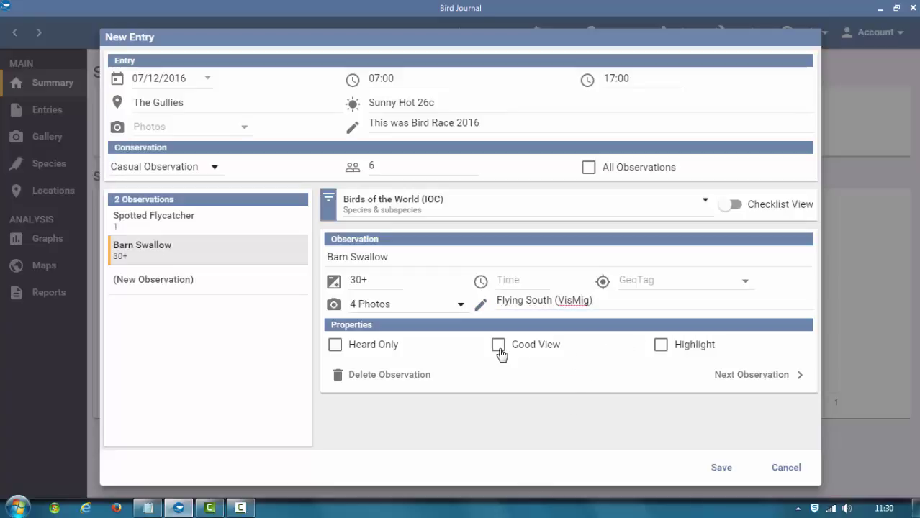
{"action": "left_click", "coordinate": [499, 350]}
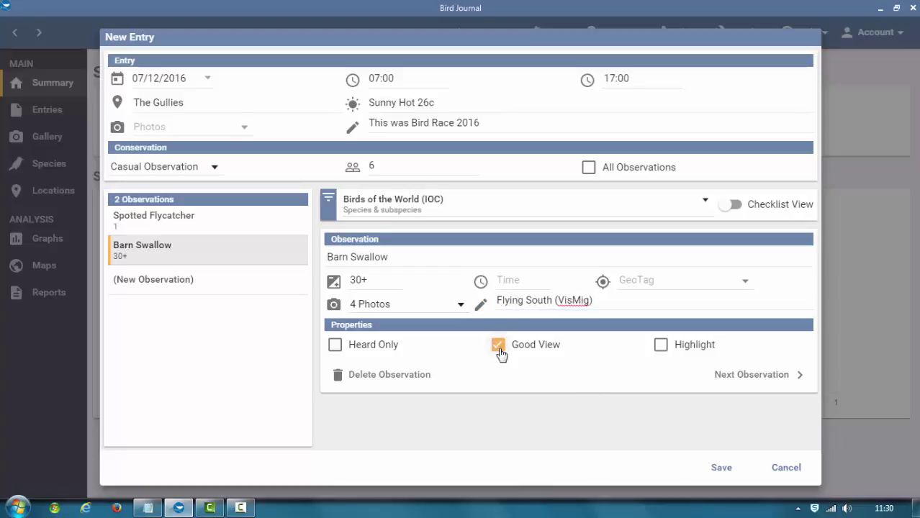
{"action": "left_click", "coordinate": [748, 373]}
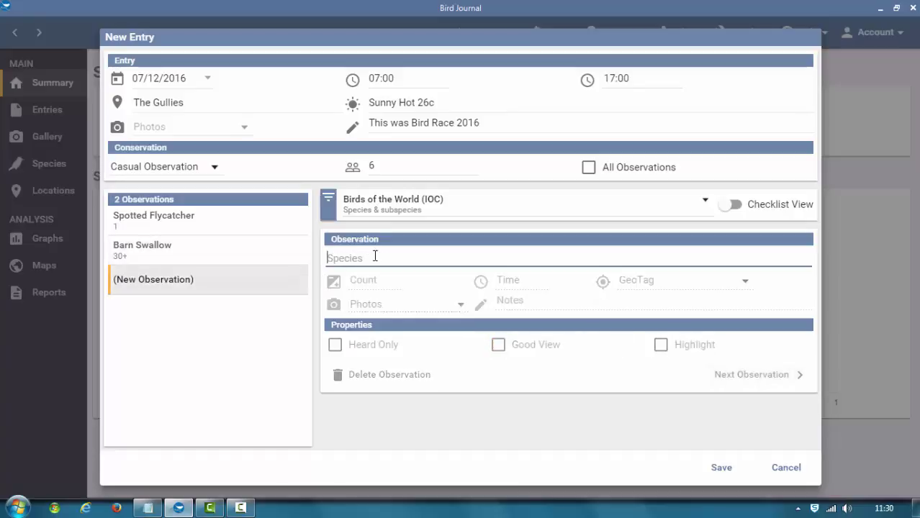
- Add a Corn Bunting observation counted 1 and attach the cornbunt_100515a photo
{"action": "type", "text": "Corn"}
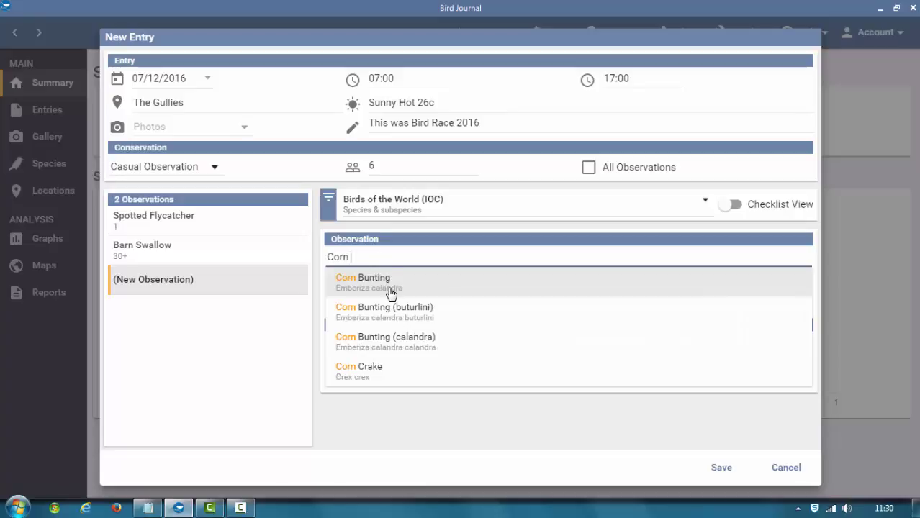
{"action": "left_click", "coordinate": [391, 285]}
{"action": "type", "text": "1"}
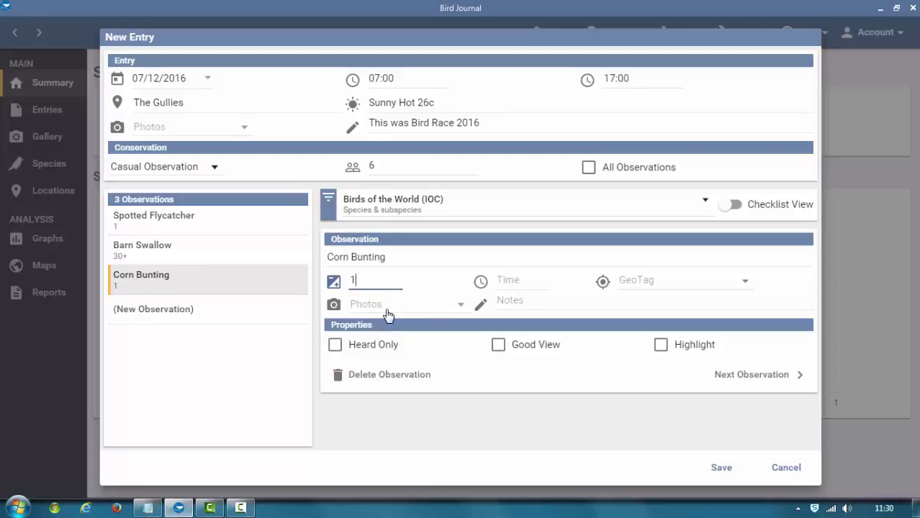
{"action": "left_click", "coordinate": [443, 309]}
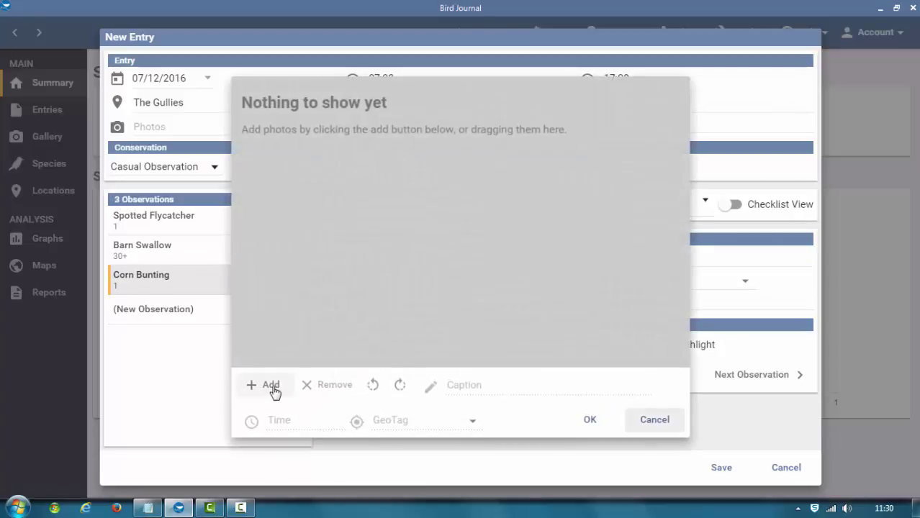
{"action": "left_click", "coordinate": [271, 386]}
{"action": "left_click", "coordinate": [238, 176]}
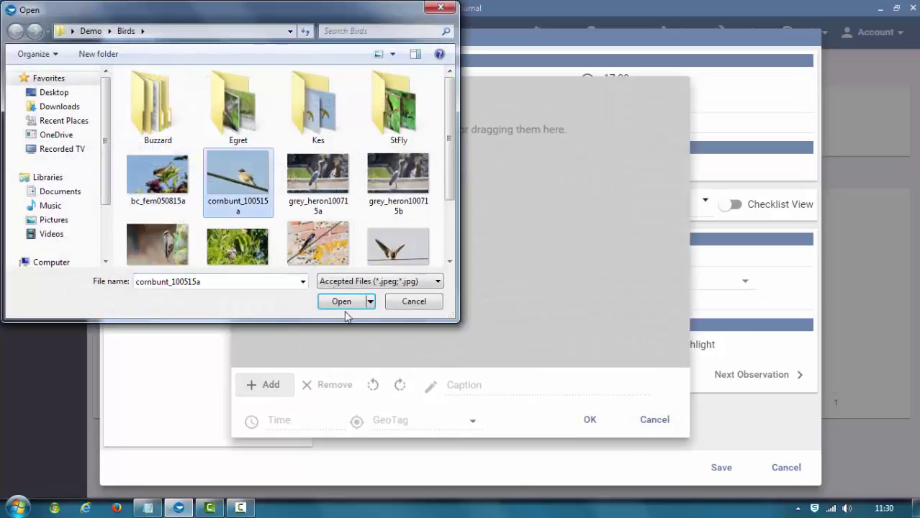
{"action": "left_click", "coordinate": [341, 301]}
{"action": "left_click", "coordinate": [479, 387]}
- Caption the photo 'Corn bunting (Emberiza calandra)', copied from Notepad, and confirm
{"action": "key", "text": "alt+Tab"}
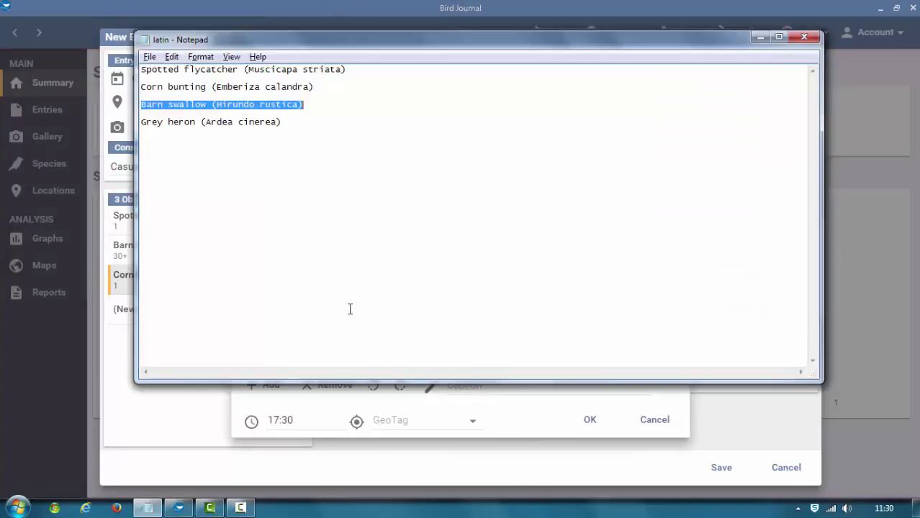
{"action": "left_click_drag", "start_coordinate": [326, 91], "coordinate": [144, 79]}
{"action": "key", "text": "ctrl+c"}
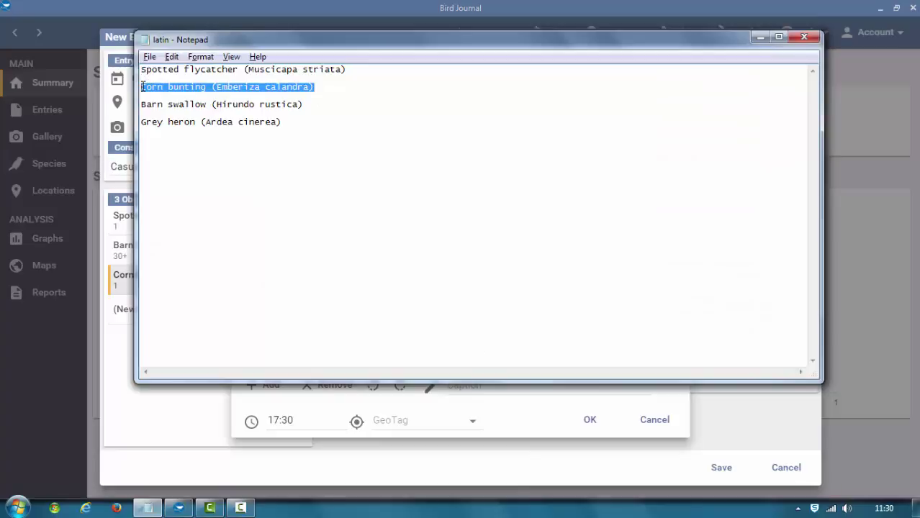
{"action": "key", "text": "alt+Tab"}
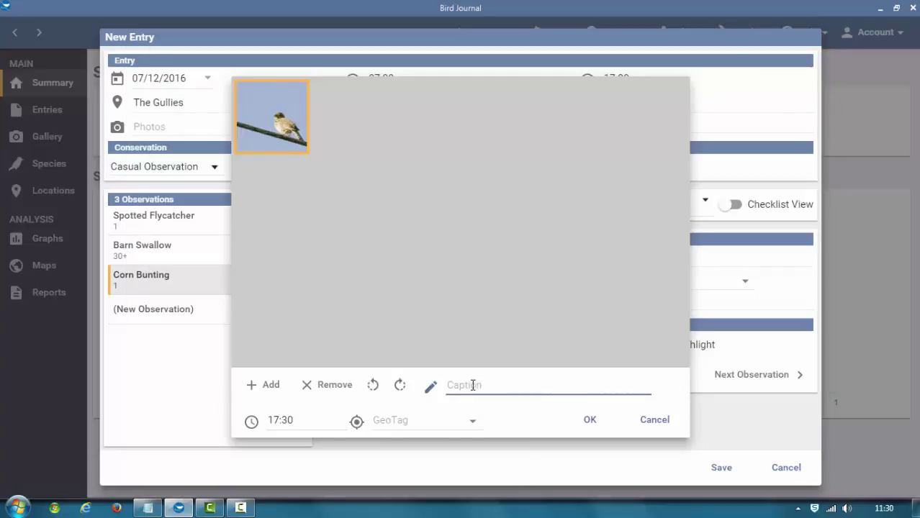
{"action": "key", "text": "ctrl+v"}
{"action": "left_click", "coordinate": [588, 423]}
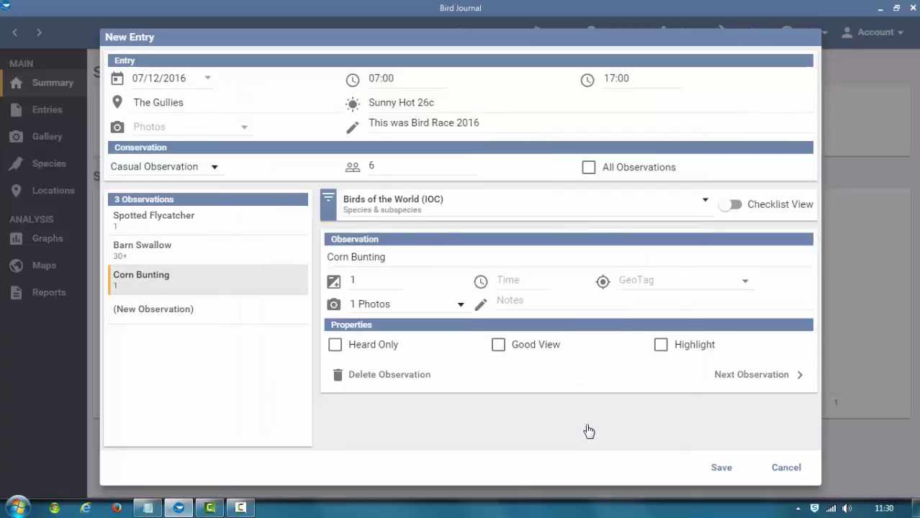
- Mark the Corn Bunting a good view and save The Gullies entry with its 3 species
{"action": "left_click", "coordinate": [498, 345]}
{"action": "left_click", "coordinate": [722, 469]}
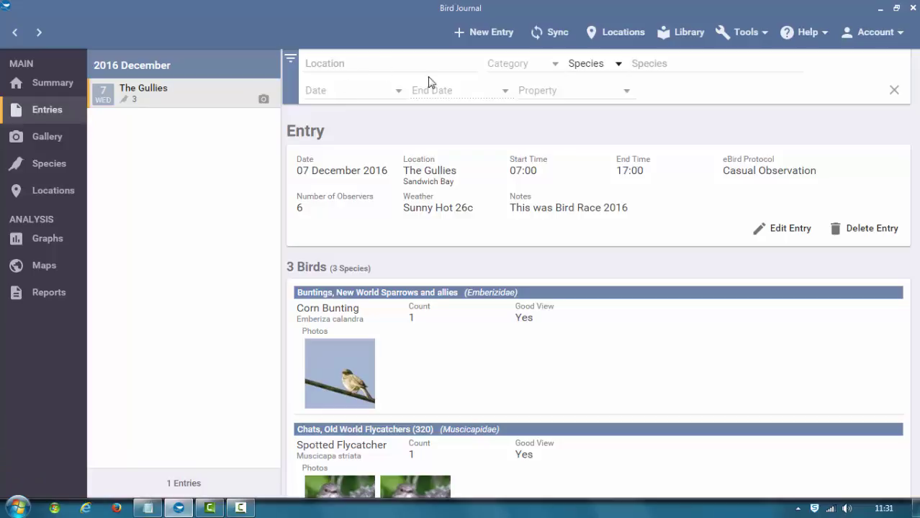
- Start a new journal entry with The Haven as its location
{"action": "left_click", "coordinate": [479, 33]}
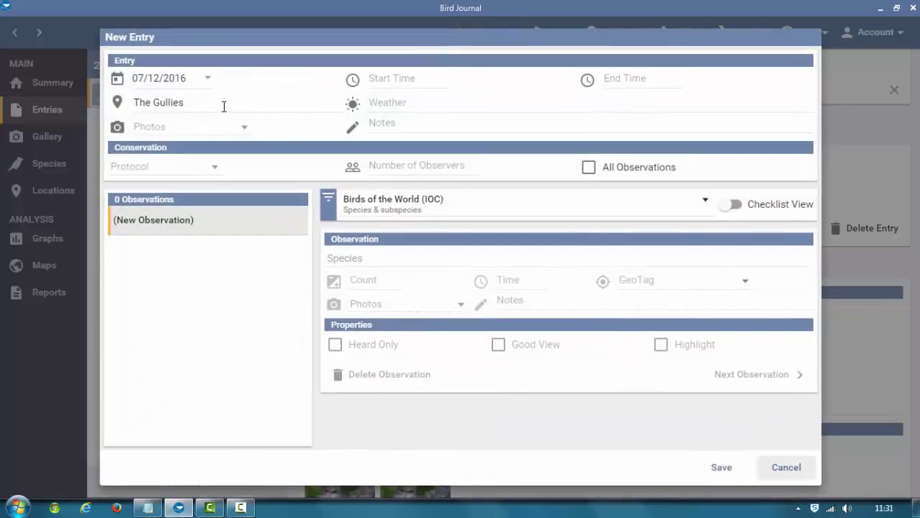
{"action": "left_click", "coordinate": [223, 108]}
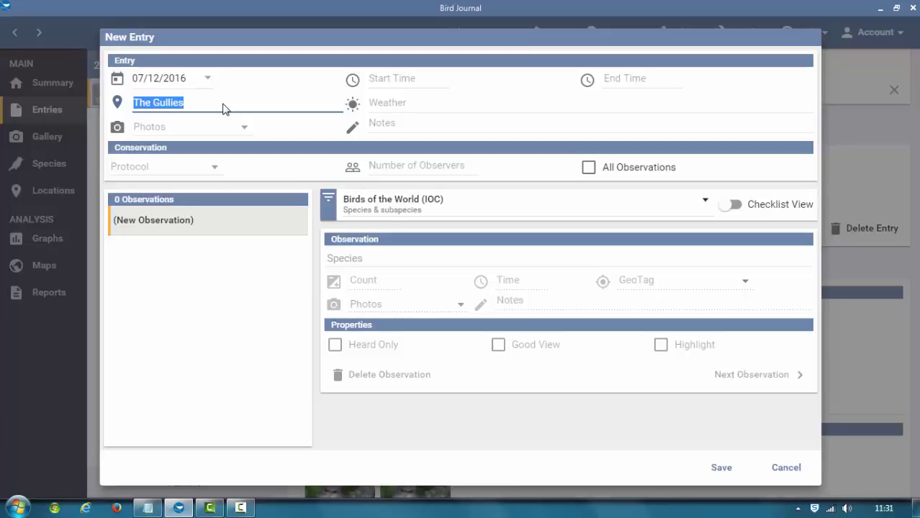
{"action": "type", "text": "S"}
{"action": "key", "text": "BackSpace"}
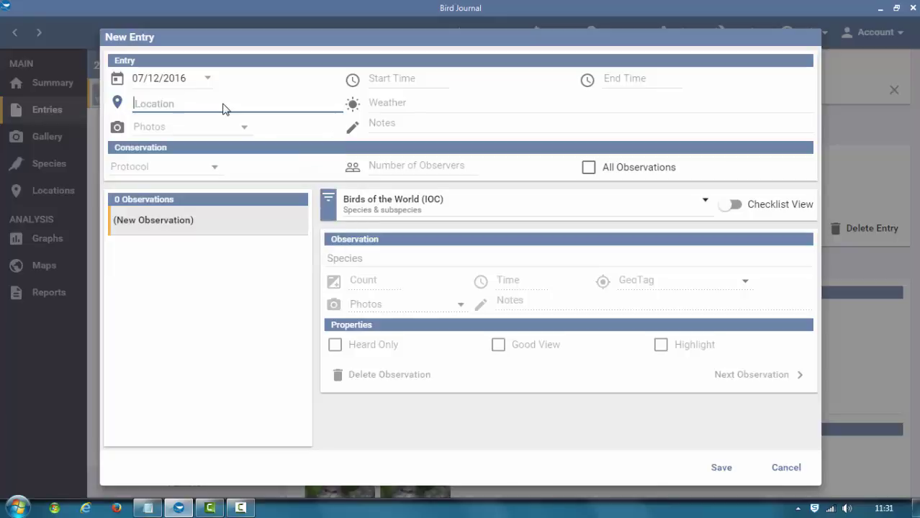
{"action": "type", "text": "The"}
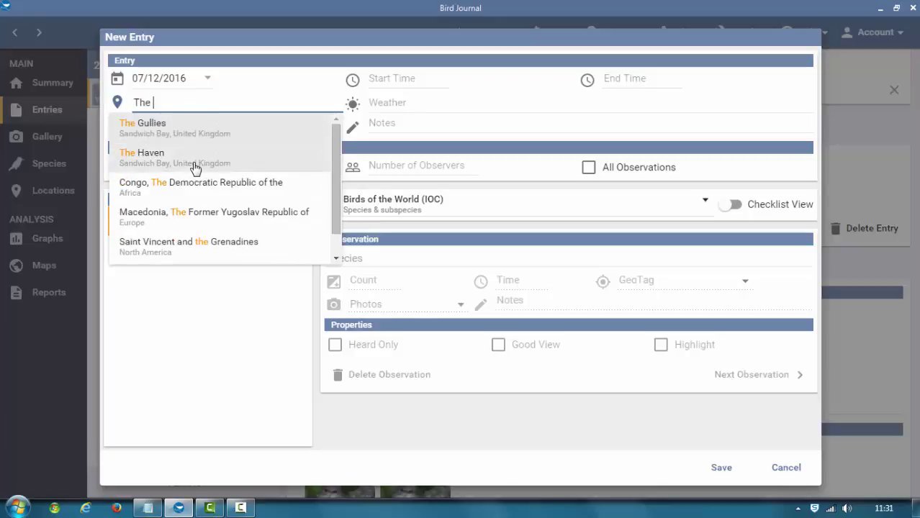
{"action": "left_click", "coordinate": [193, 160]}
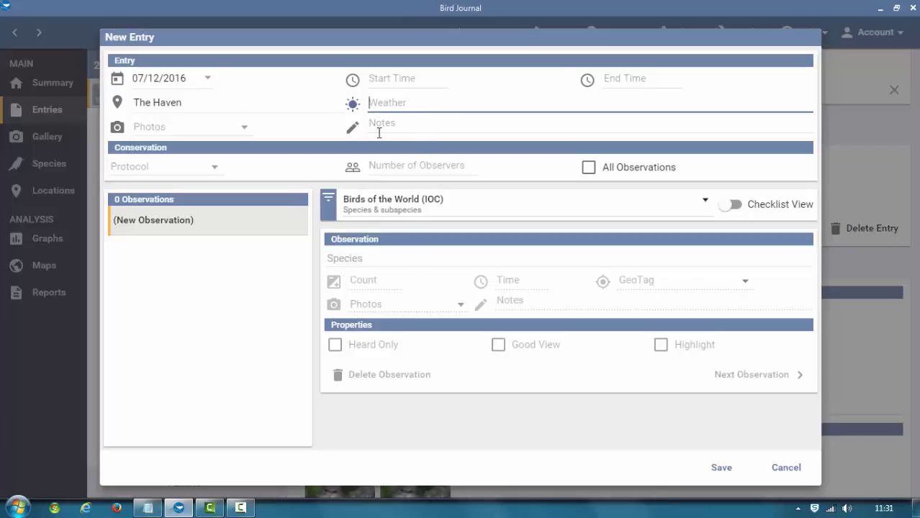
- Choose Grey Heron as the species of the first observation
{"action": "left_click", "coordinate": [355, 261]}
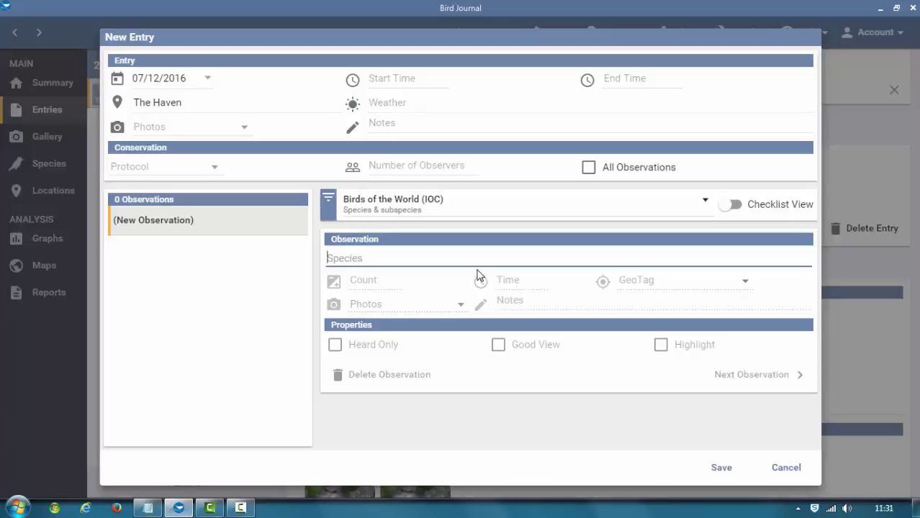
{"action": "type", "text": "Gre"}
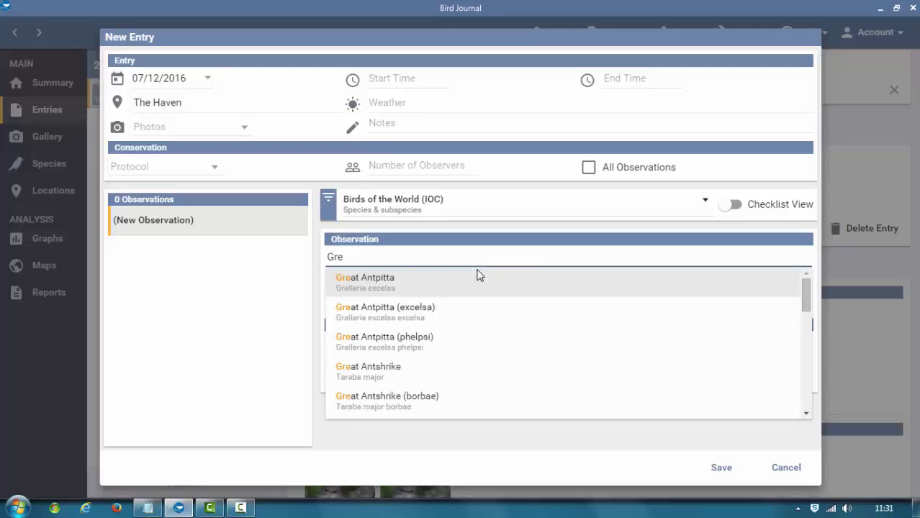
{"action": "type", "text": "Y"}
{"action": "key", "text": "BackSpace"}
{"action": "type", "text": "y He"}
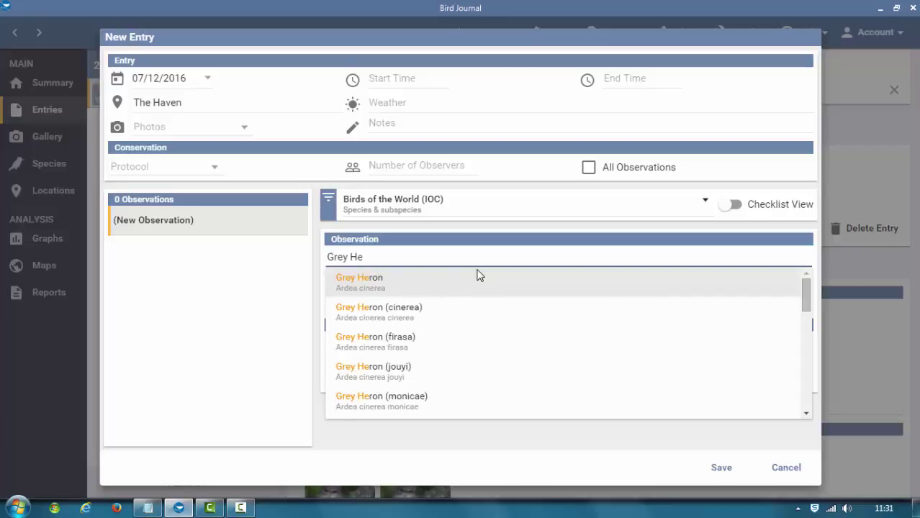
{"action": "left_click", "coordinate": [479, 276]}
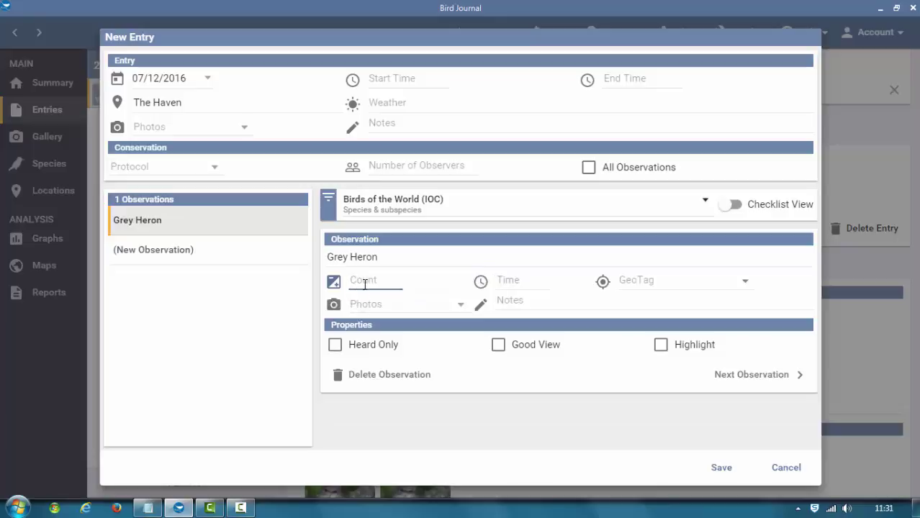
- Set the Grey Heron count to 1 and attach both grey_heron100715 photos
{"action": "type", "text": "1"}
{"action": "left_click", "coordinate": [366, 305]}
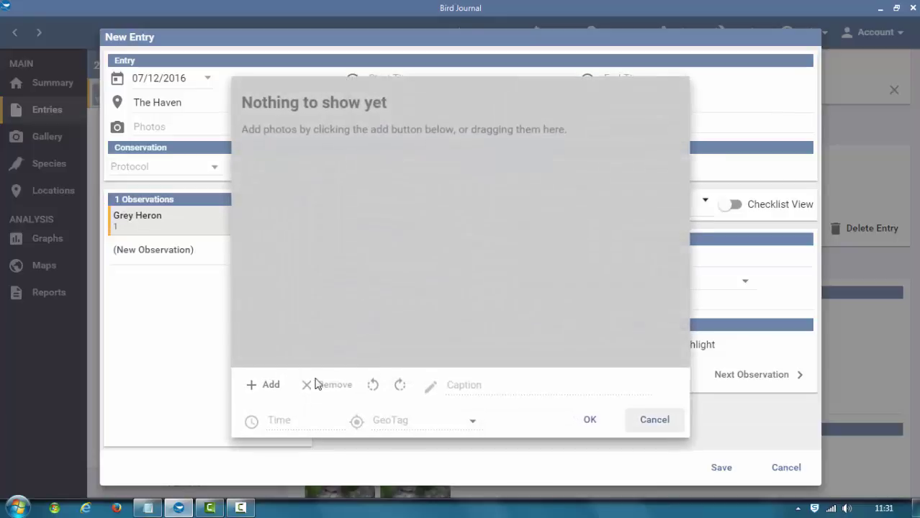
{"action": "left_click", "coordinate": [254, 384]}
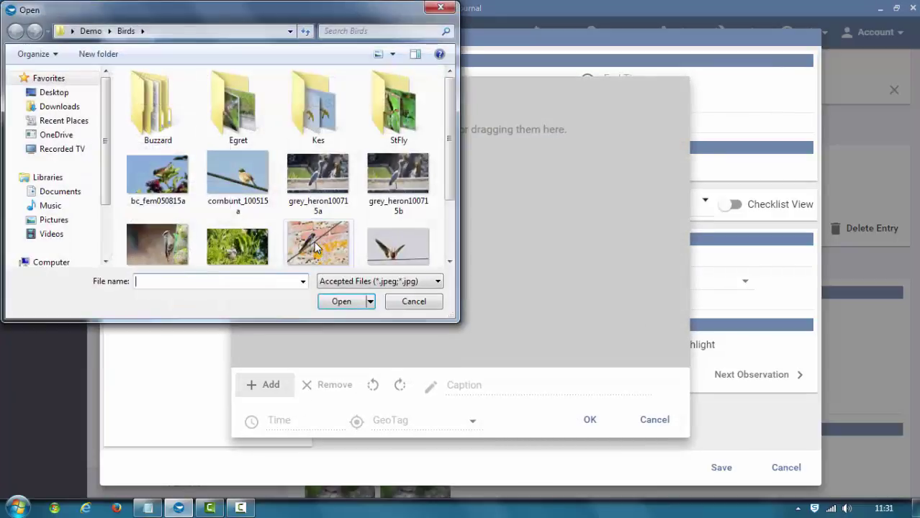
{"action": "left_click", "coordinate": [329, 189]}
{"action": "left_click", "coordinate": [387, 191], "text": "ctrl"}
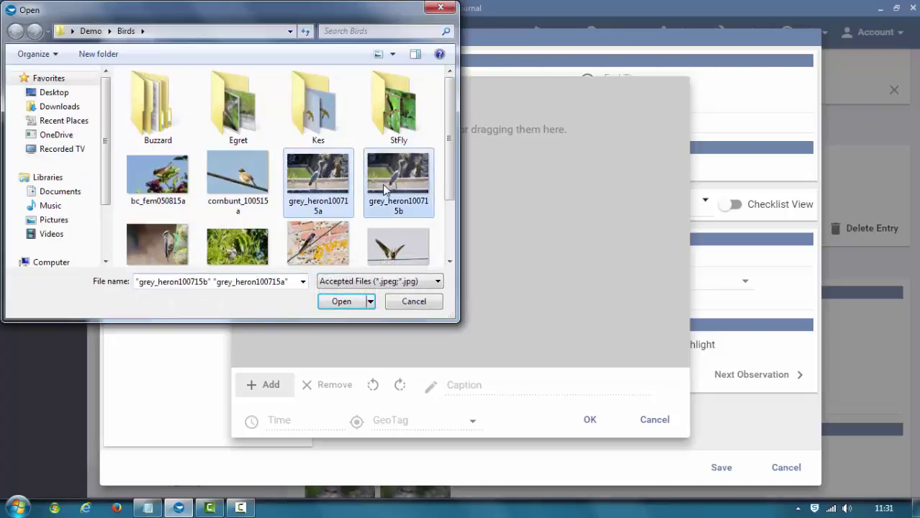
{"action": "left_click", "coordinate": [341, 302]}
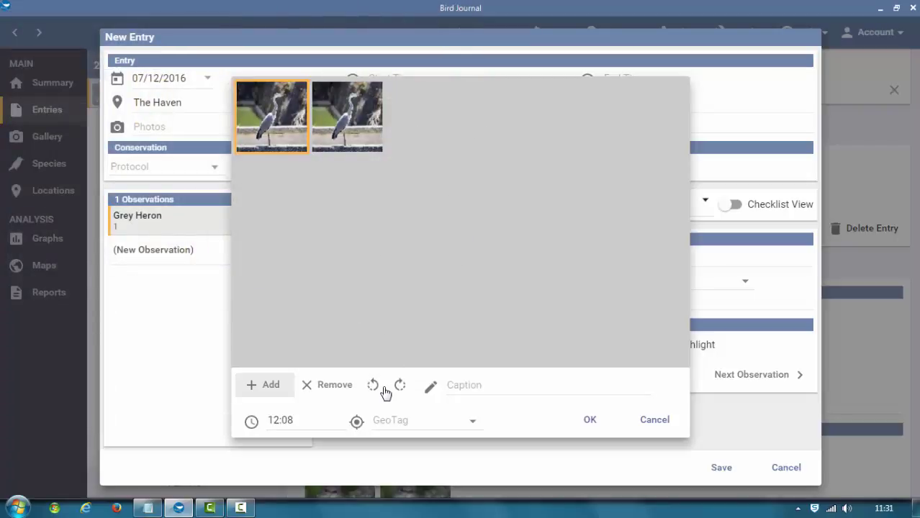
- Caption both heron photos 'Grey heron (Ardea cinerea)' from Notepad and confirm
{"action": "key", "text": "alt+Tab"}
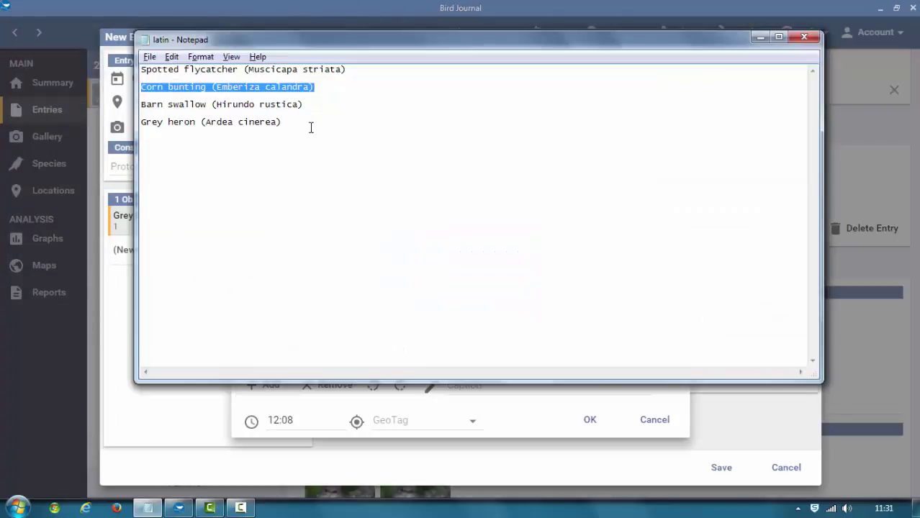
{"action": "left_click_drag", "start_coordinate": [310, 124], "coordinate": [135, 121]}
{"action": "key", "text": "ctrl+c"}
{"action": "key", "text": "alt+Tab"}
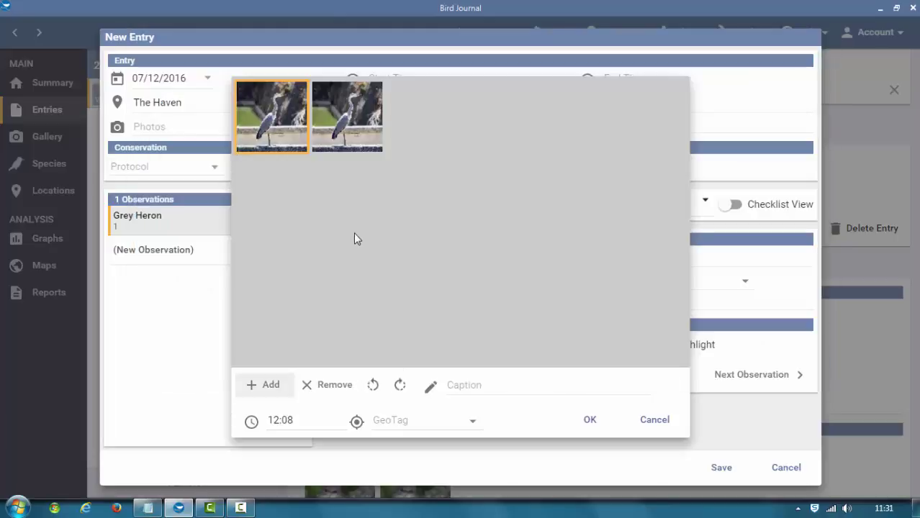
{"action": "left_click", "coordinate": [481, 384]}
{"action": "key", "text": "ctrl+v"}
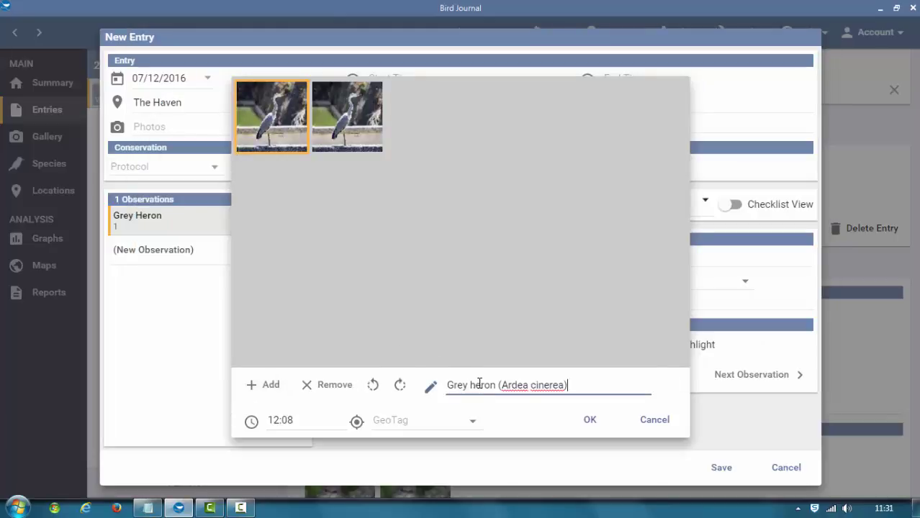
{"action": "left_click", "coordinate": [589, 422]}
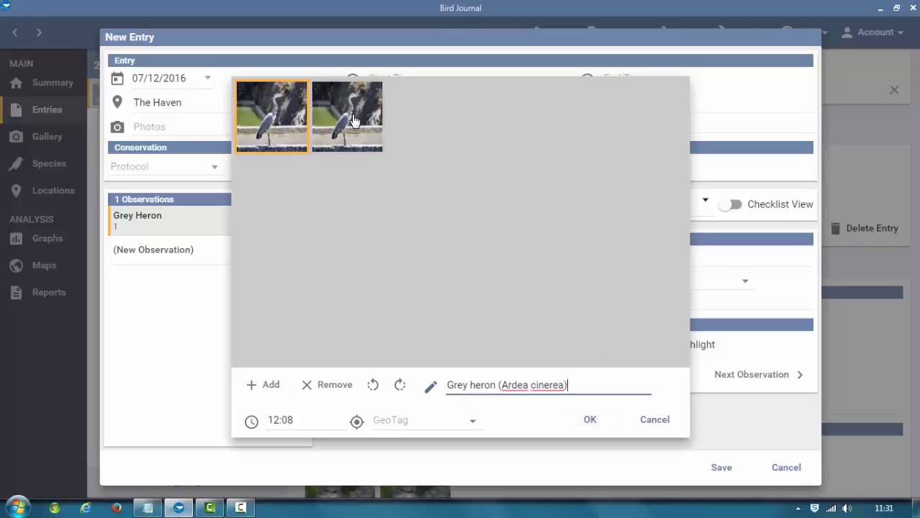
{"action": "left_click", "coordinate": [559, 384]}
{"action": "key", "text": "ctrl+v"}
{"action": "left_click", "coordinate": [594, 426]}
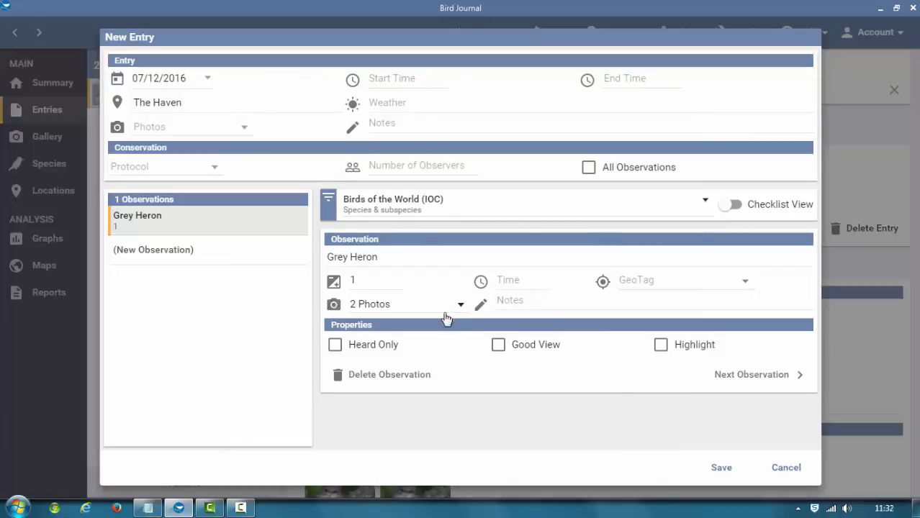
- Mark the Grey Heron a good view and save The Haven entry
{"action": "left_click", "coordinate": [497, 346]}
{"action": "left_click", "coordinate": [720, 467]}
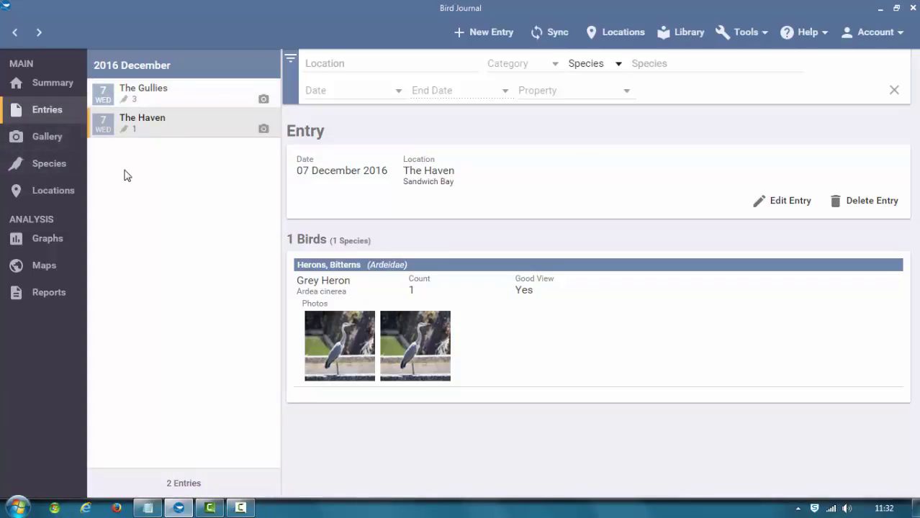
- Browse the photo gallery through the Barn Swallow, Corn Bunting and Grey Heron photos
{"action": "left_click", "coordinate": [37, 140]}
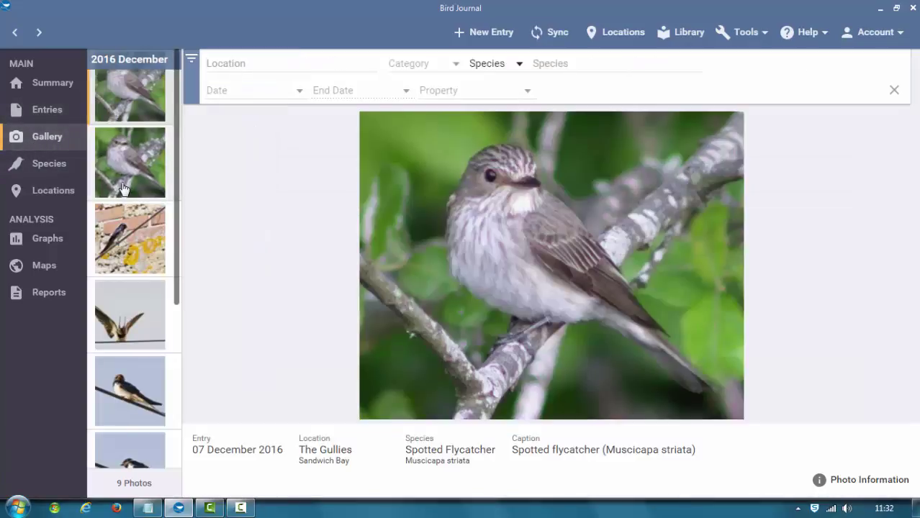
{"action": "scroll", "coordinate": [123, 188], "scroll_direction": "down", "scroll_amount": 2}
{"action": "left_click", "coordinate": [132, 236]}
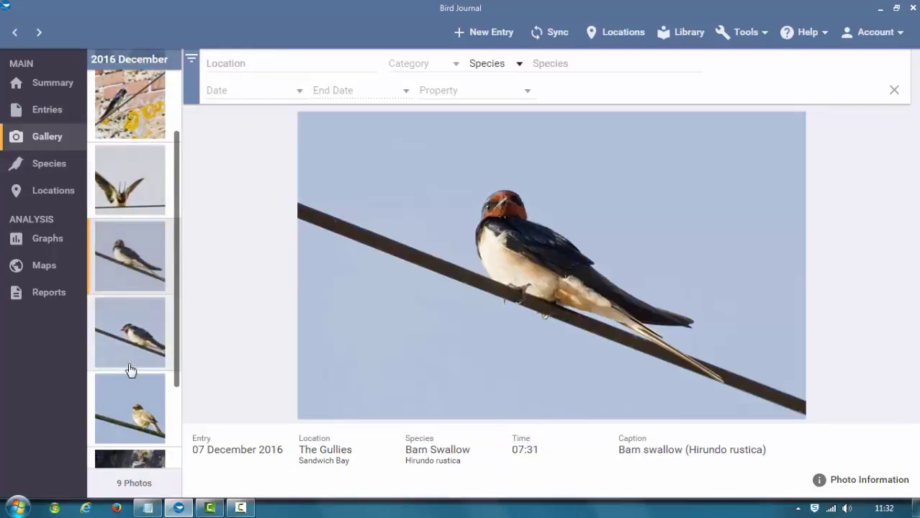
{"action": "left_click", "coordinate": [130, 366]}
{"action": "left_click", "coordinate": [131, 409]}
{"action": "scroll", "coordinate": [137, 417], "scroll_direction": "down", "scroll_amount": 2}
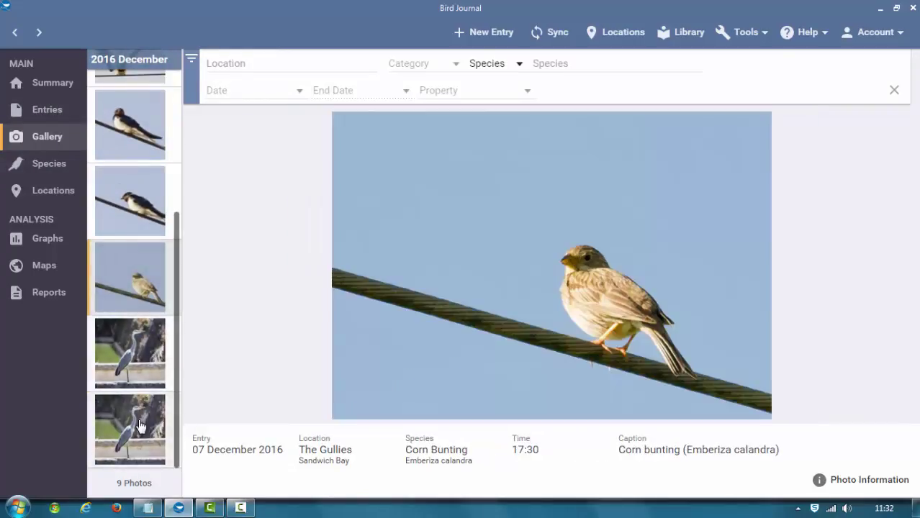
{"action": "left_click", "coordinate": [141, 426]}
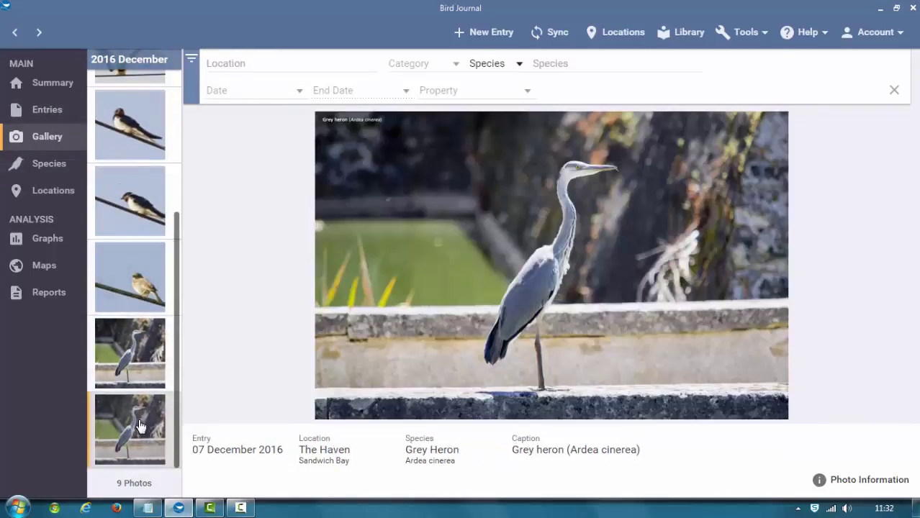
- Filter species to Grey Heron, check its photo's file and camera details, then view Locations
{"action": "left_click", "coordinate": [48, 167]}
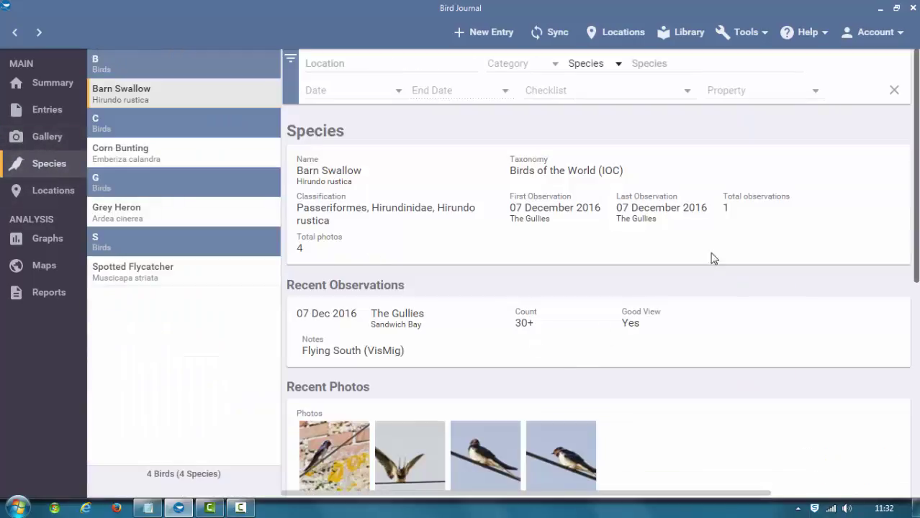
{"action": "left_click", "coordinate": [681, 64]}
{"action": "type", "text": "Gre"}
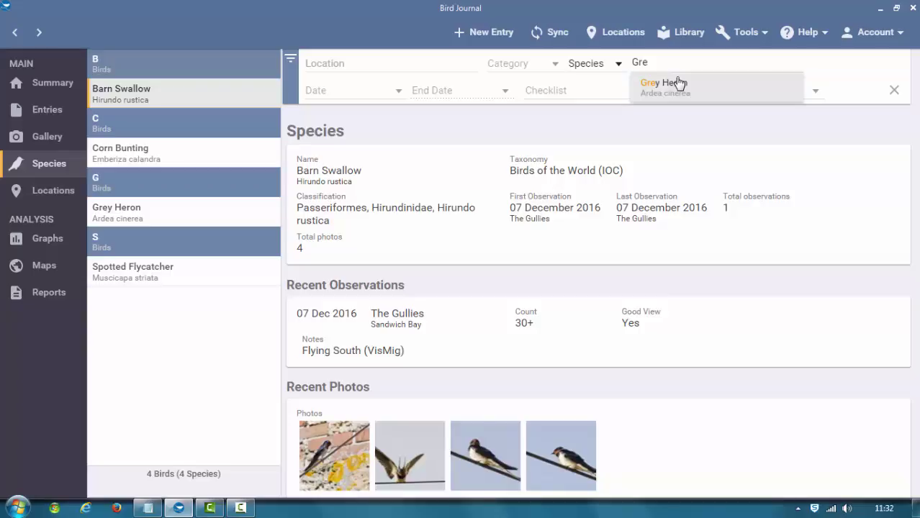
{"action": "left_click", "coordinate": [668, 83]}
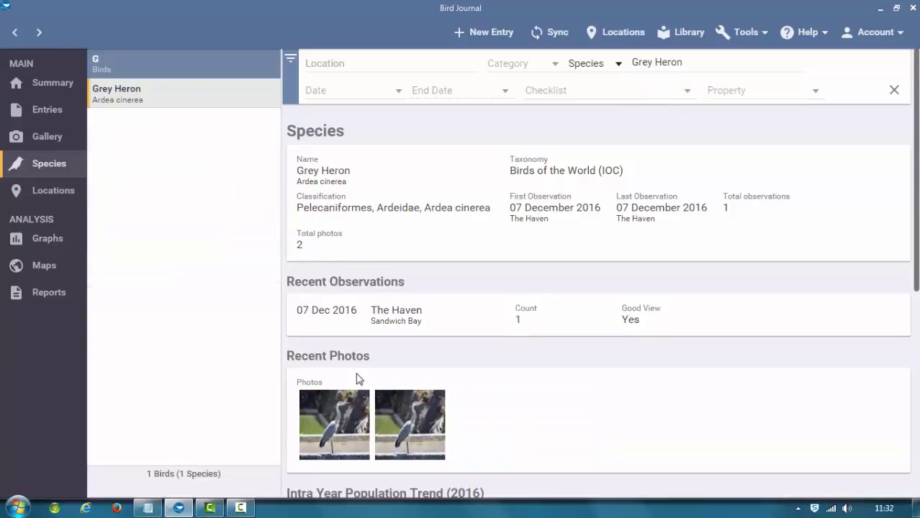
{"action": "scroll", "coordinate": [354, 379], "scroll_direction": "down", "scroll_amount": 2}
{"action": "left_click", "coordinate": [343, 304]}
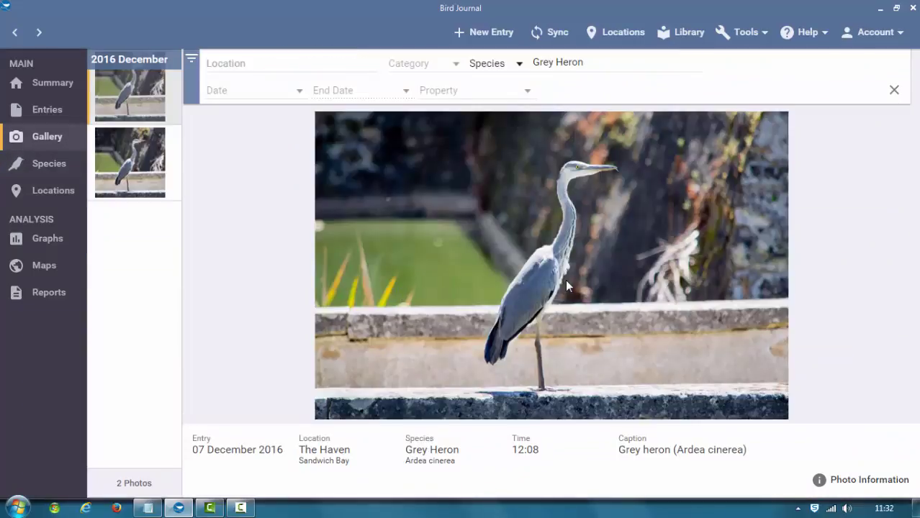
{"action": "left_click", "coordinate": [870, 484]}
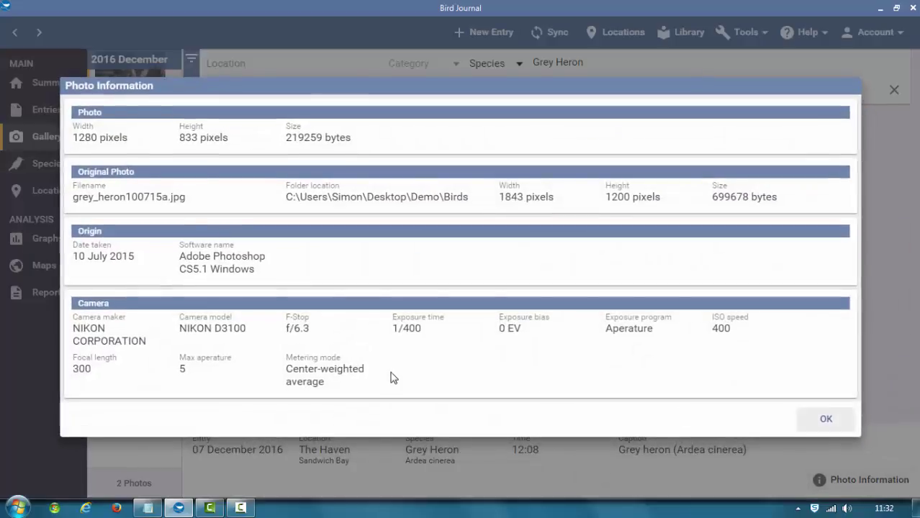
{"action": "left_click", "coordinate": [830, 424]}
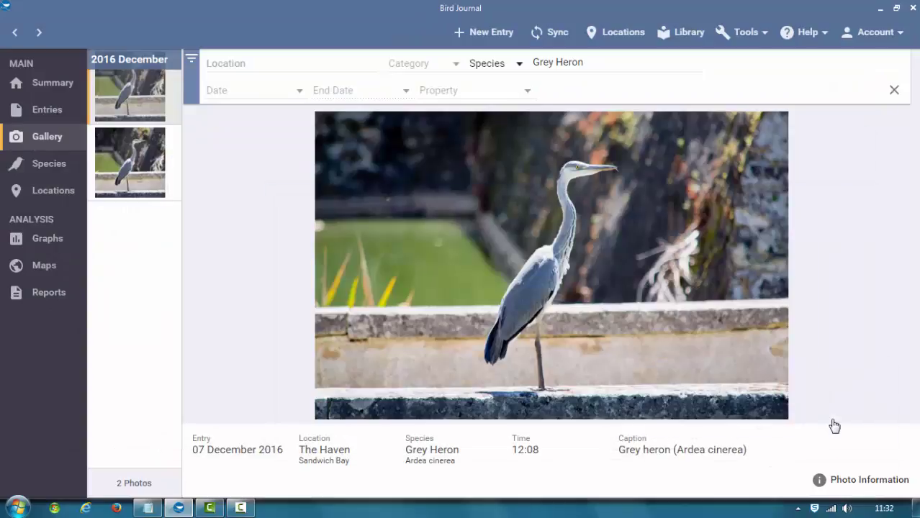
{"action": "left_click", "coordinate": [65, 194]}
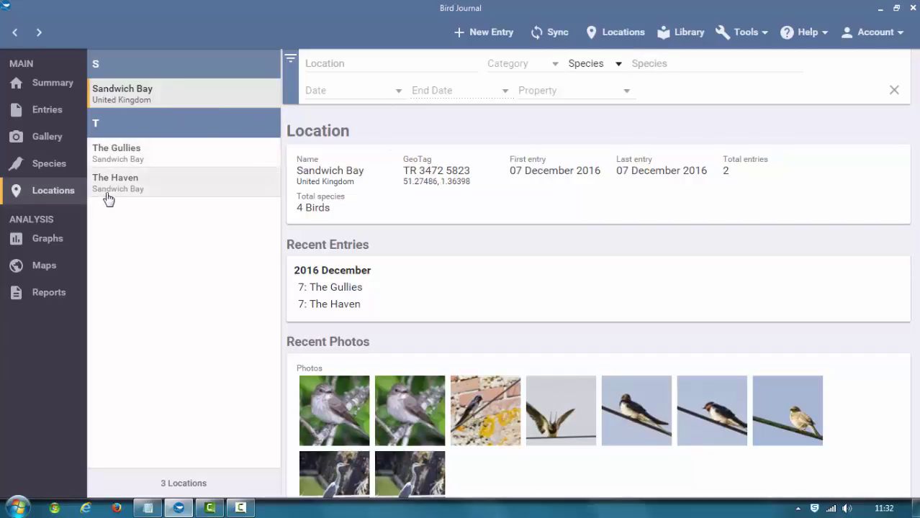
- Go back to the Summary totals and Species Progress chart, then bring up the checklist Library
{"action": "left_click", "coordinate": [43, 83]}
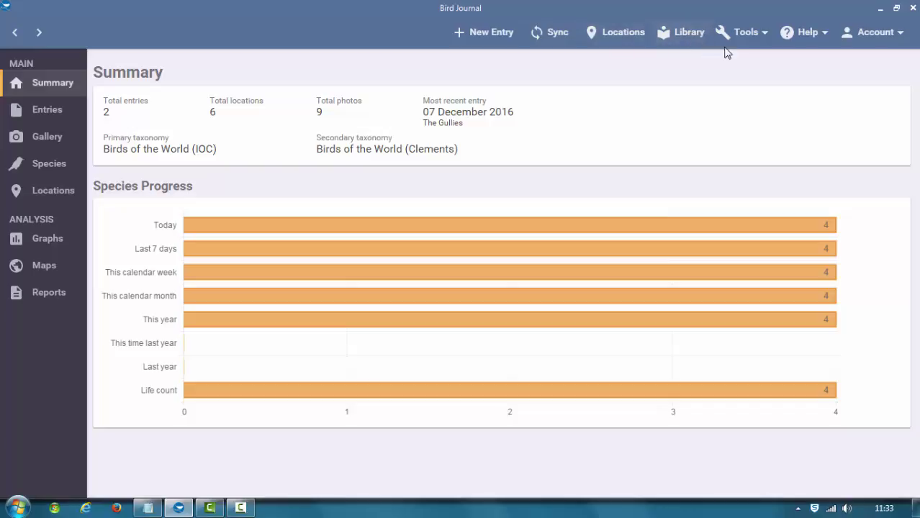
{"action": "left_click", "coordinate": [689, 36]}
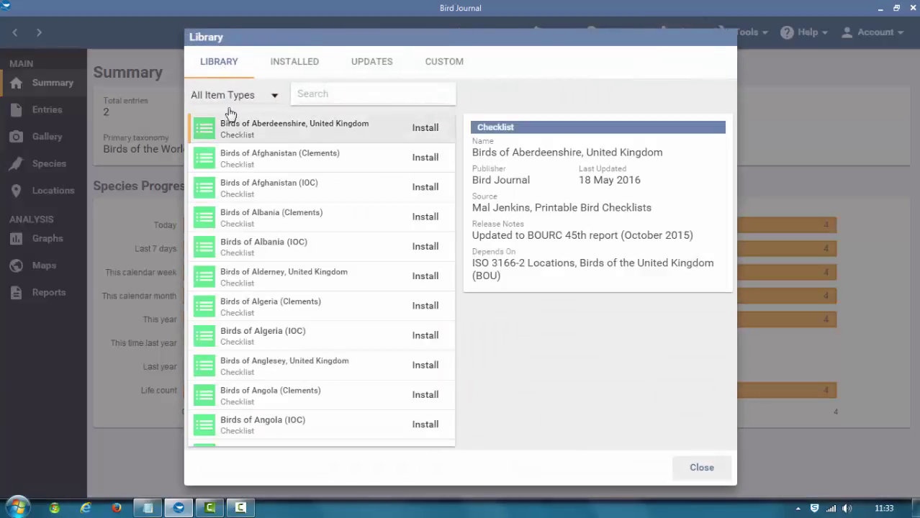
- Browse the Library's available checklists and its installed items such as Birds of Ayrshire
{"action": "scroll", "coordinate": [415, 184], "scroll_direction": "down", "scroll_amount": 12}
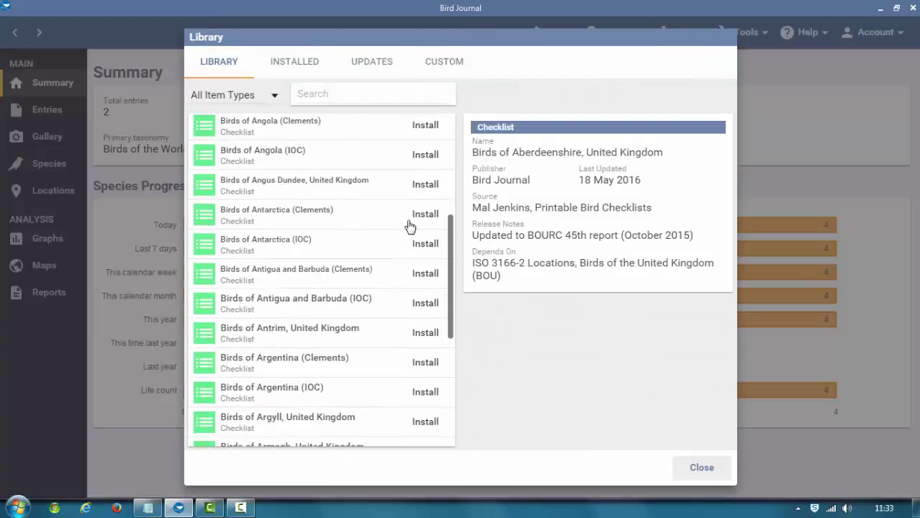
{"action": "scroll", "coordinate": [380, 267], "scroll_direction": "down", "scroll_amount": 4}
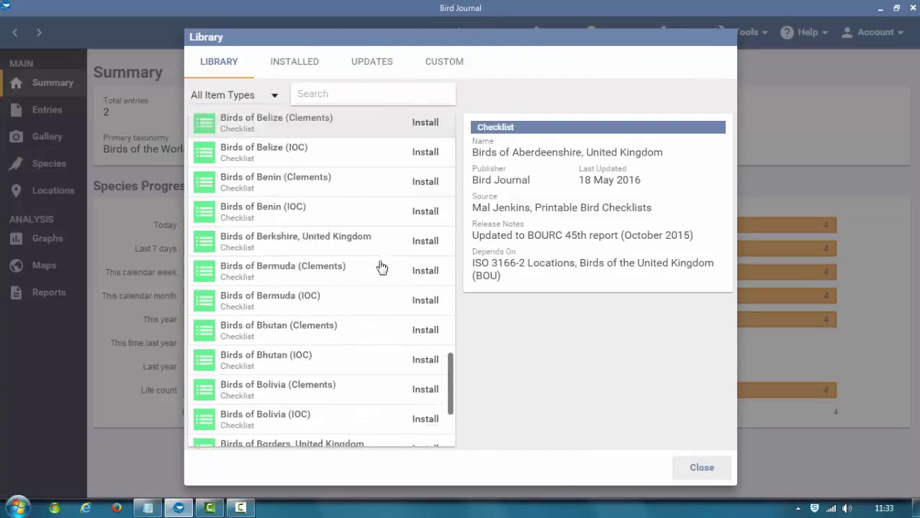
{"action": "scroll", "coordinate": [397, 175], "scroll_direction": "up", "scroll_amount": 3}
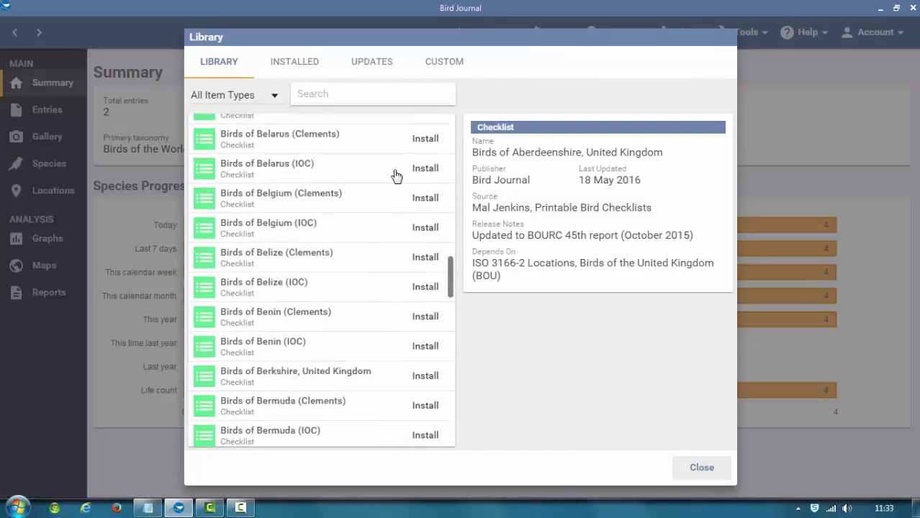
{"action": "left_click", "coordinate": [291, 63]}
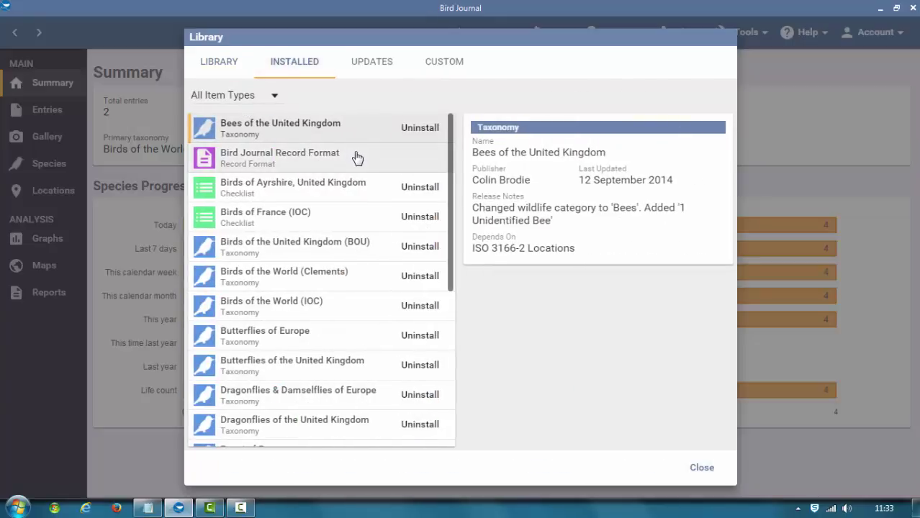
{"action": "scroll", "coordinate": [360, 173], "scroll_direction": "down", "scroll_amount": 5}
{"action": "scroll", "coordinate": [362, 177], "scroll_direction": "up", "scroll_amount": 5}
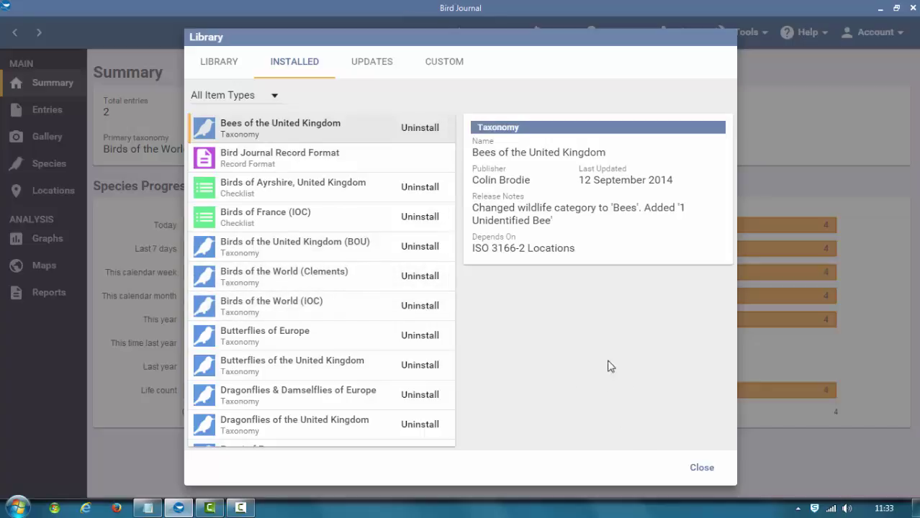
- Check the Library for updates and view custom items, cancelling a new custom item
{"action": "left_click", "coordinate": [377, 68]}
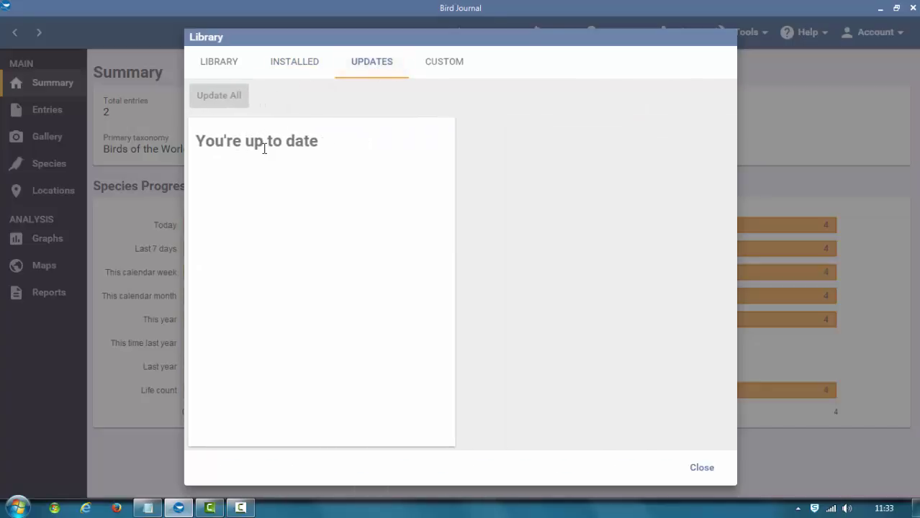
{"action": "left_click", "coordinate": [442, 68]}
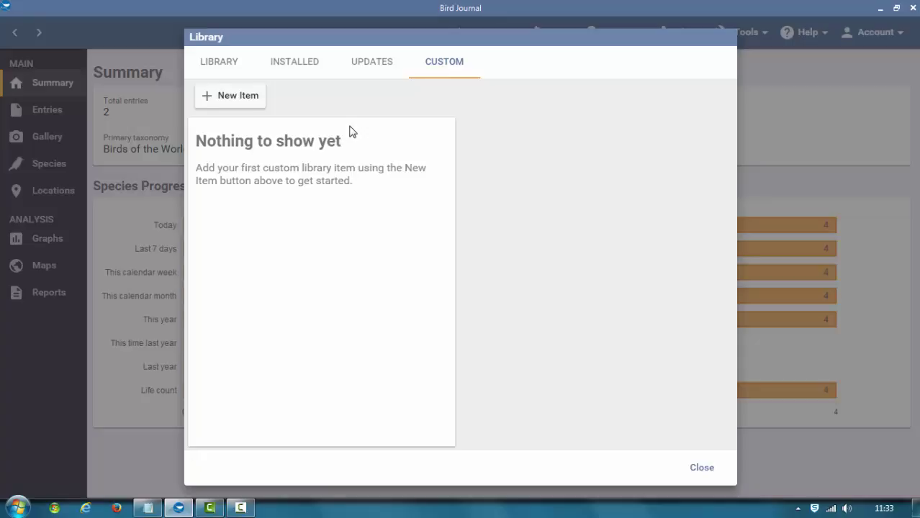
{"action": "left_click", "coordinate": [239, 104]}
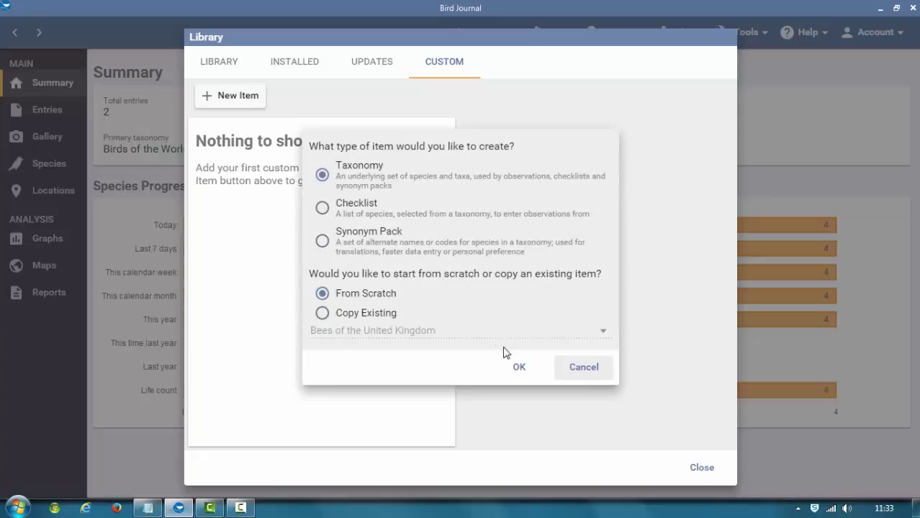
{"action": "left_click", "coordinate": [583, 376]}
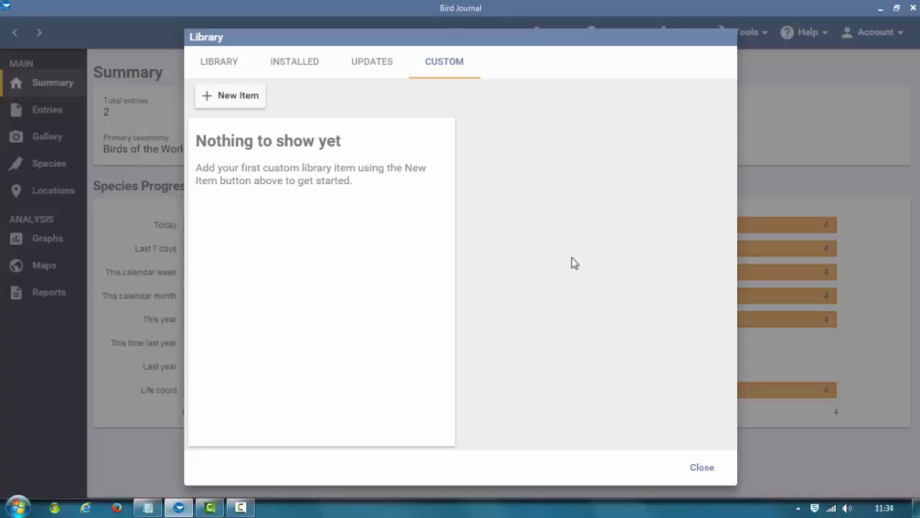
- Close the Library and show The Gullies in the journal entries list
{"action": "left_click", "coordinate": [704, 469]}
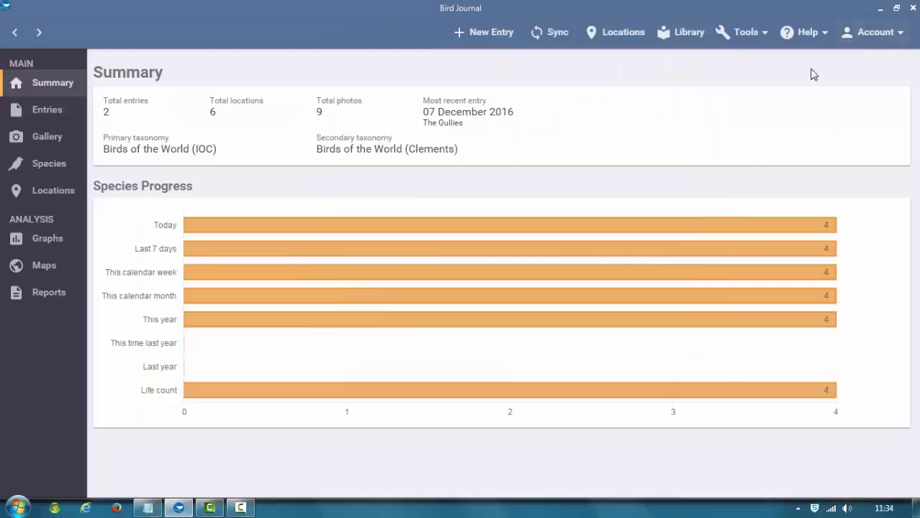
{"action": "left_click", "coordinate": [39, 115]}
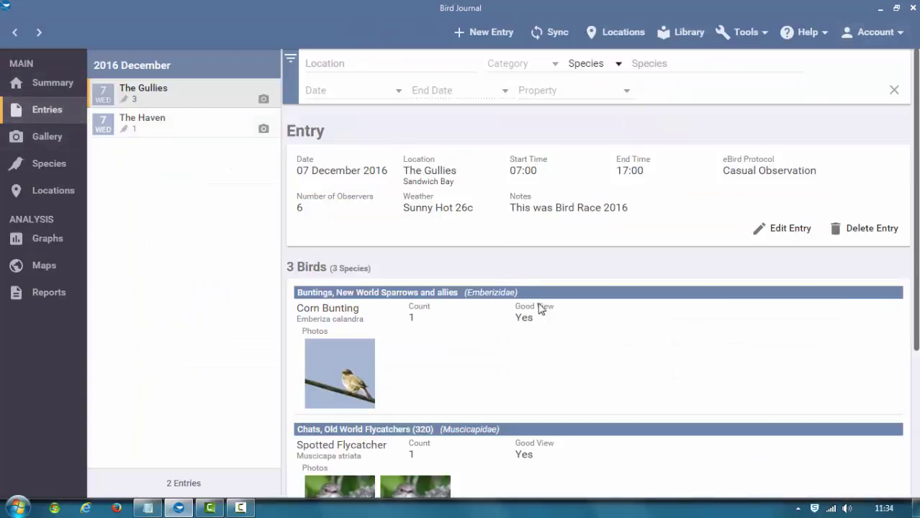
{"action": "scroll", "coordinate": [629, 354], "scroll_direction": "down", "scroll_amount": 2}
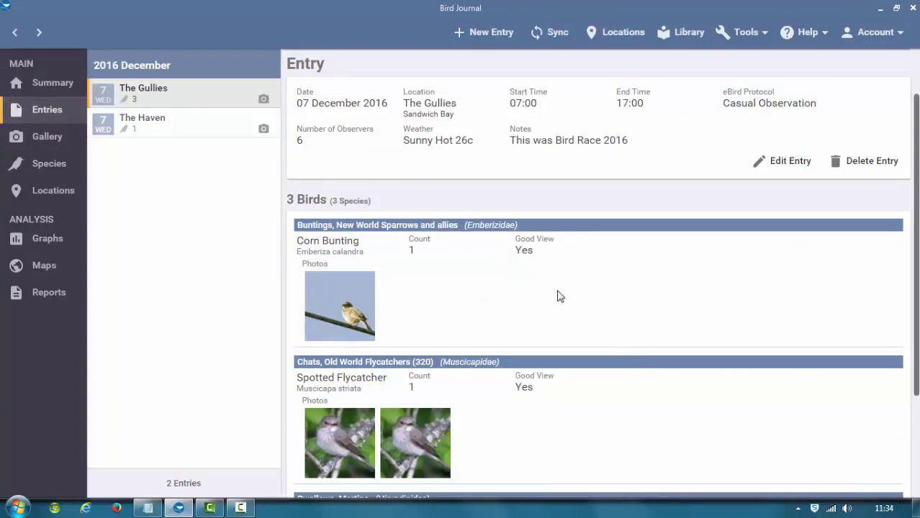
- Toggle the Lifers and Year Firsts badge options in General settings and save
{"action": "left_click", "coordinate": [896, 34]}
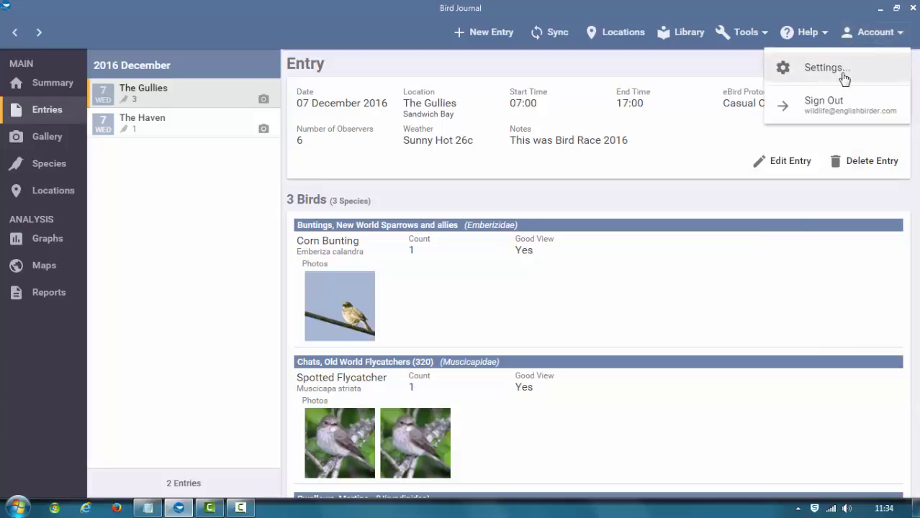
{"action": "left_click", "coordinate": [844, 77]}
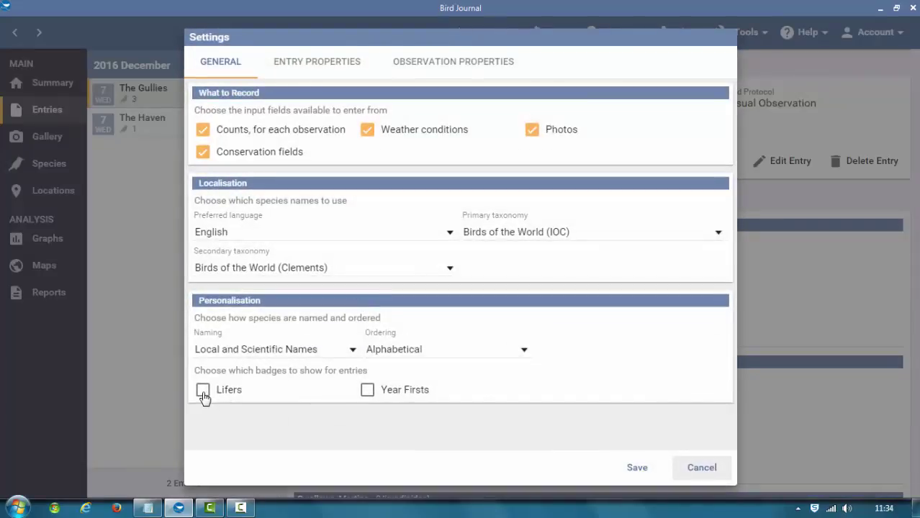
{"action": "left_click", "coordinate": [277, 396]}
{"action": "left_click", "coordinate": [370, 394]}
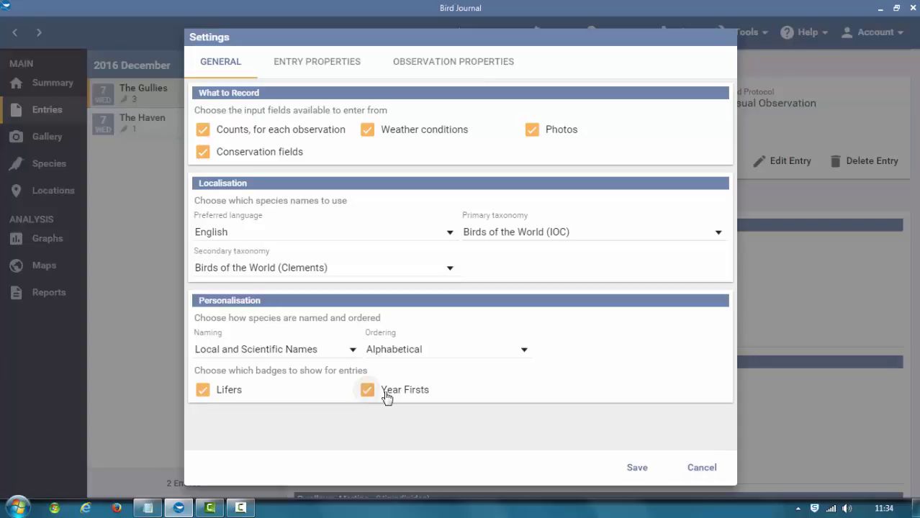
{"action": "left_click", "coordinate": [624, 472]}
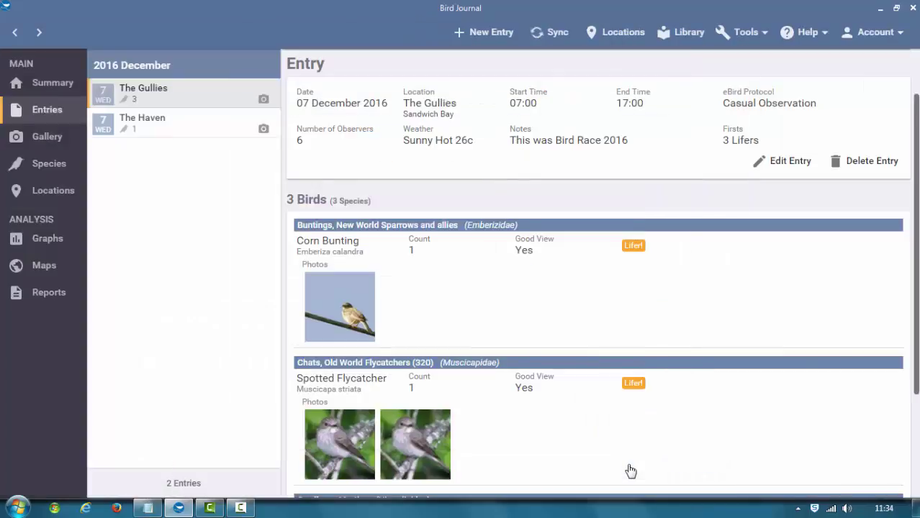
{"action": "scroll", "coordinate": [663, 299], "scroll_direction": "down", "scroll_amount": 3}
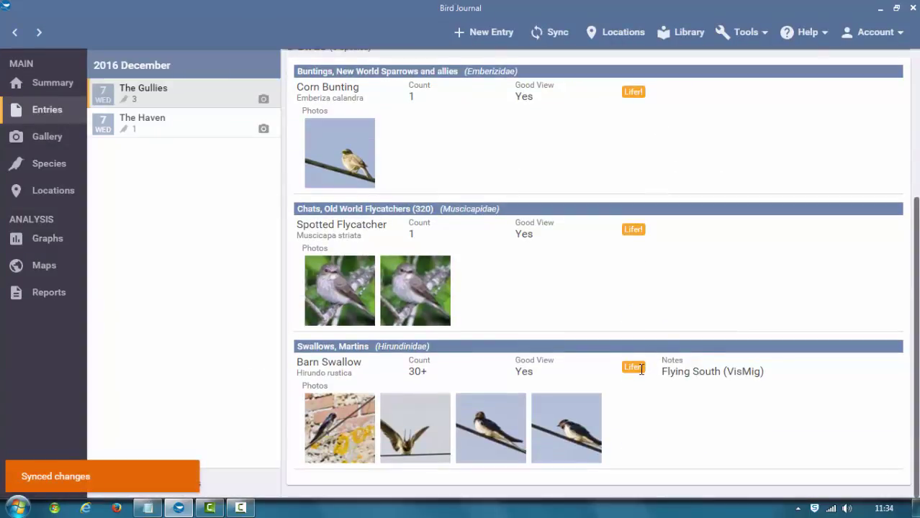
{"action": "scroll", "coordinate": [641, 371], "scroll_direction": "up", "scroll_amount": 4}
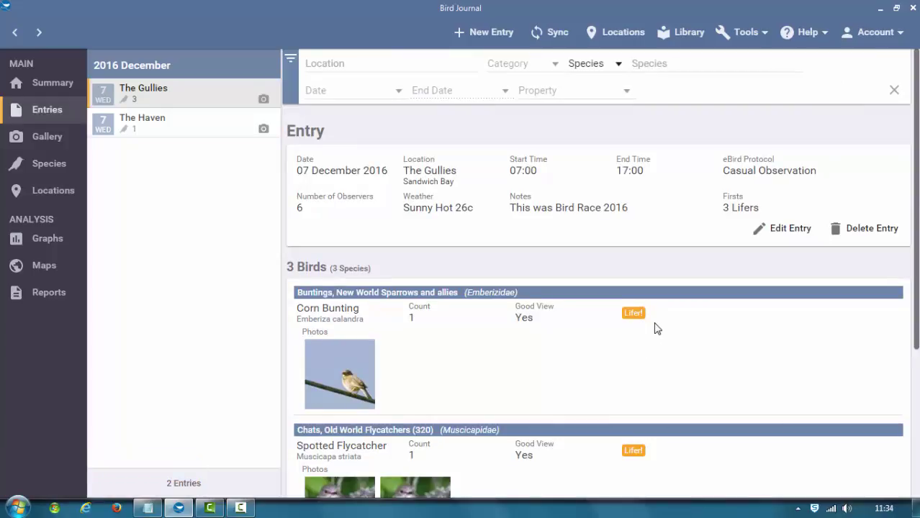
- Turn the Lifers and Year Firsts badges off in settings and save the change
{"action": "left_click", "coordinate": [898, 38]}
{"action": "left_click", "coordinate": [834, 71]}
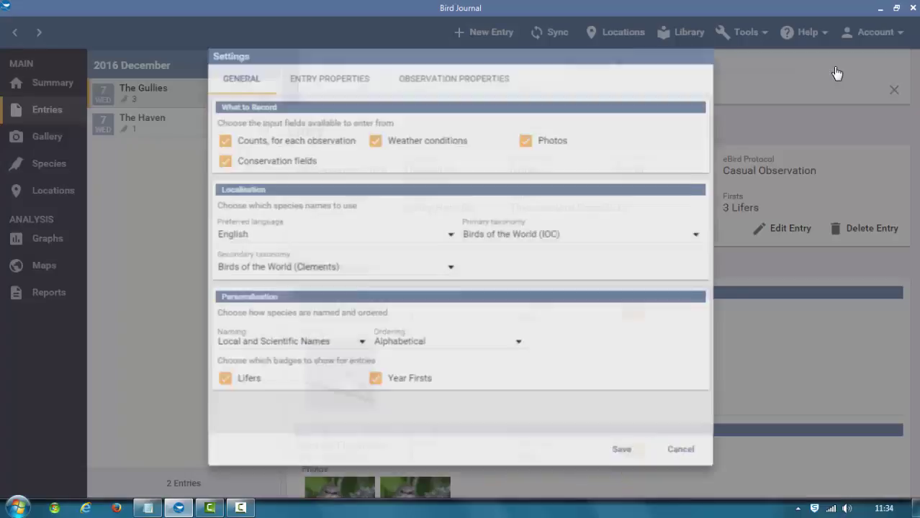
{"action": "left_click", "coordinate": [209, 394]}
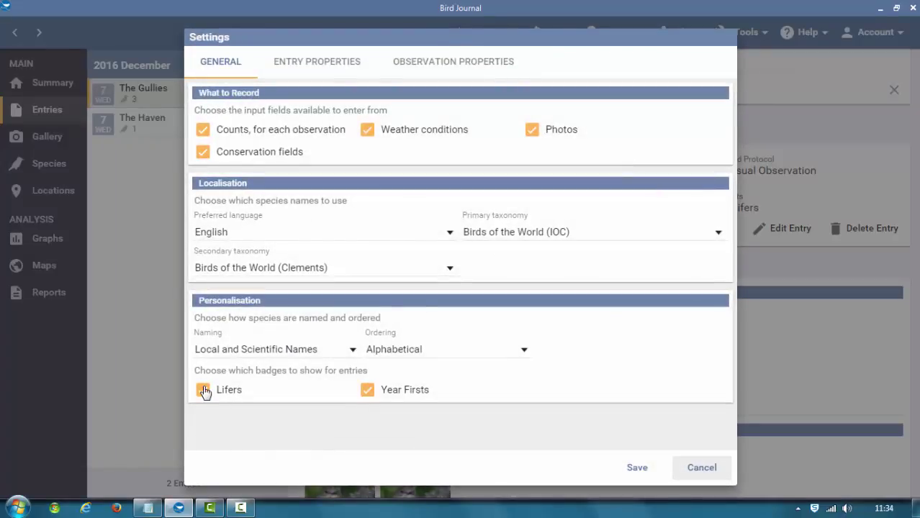
{"action": "left_click", "coordinate": [362, 391]}
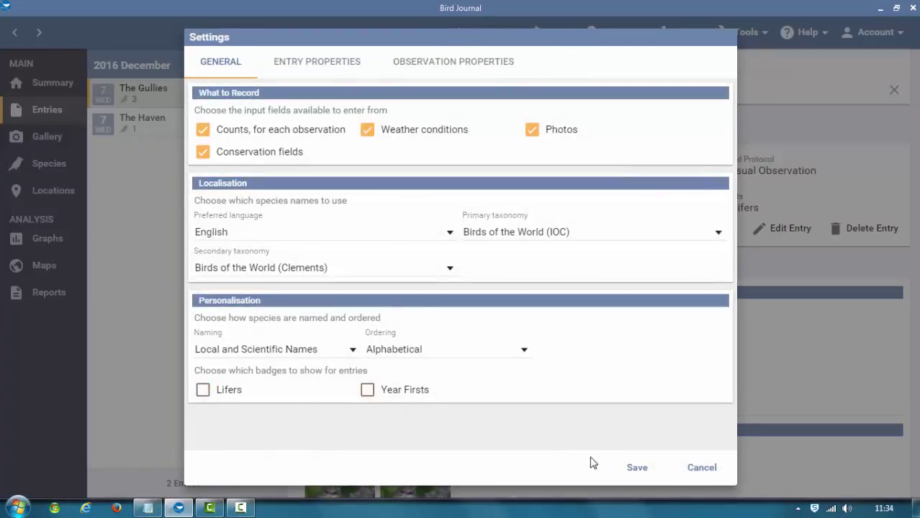
{"action": "left_click", "coordinate": [635, 469]}
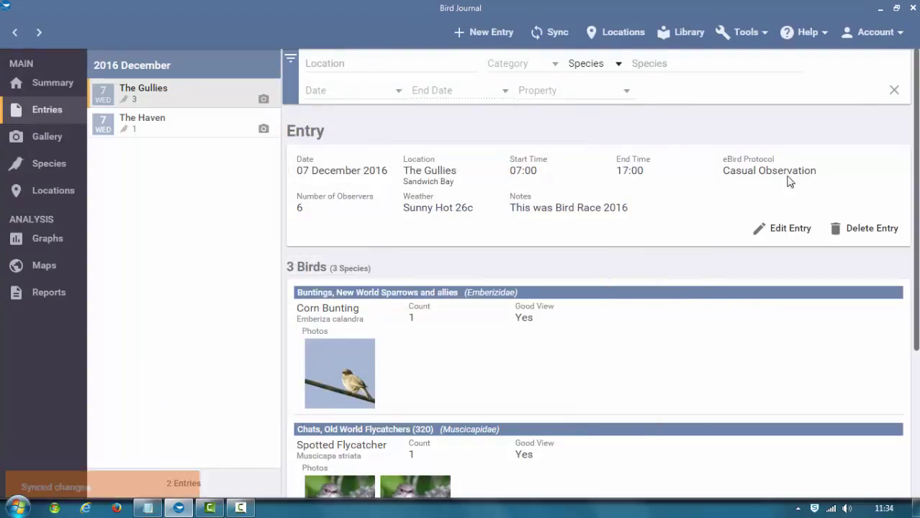
{"action": "left_click", "coordinate": [895, 33]}
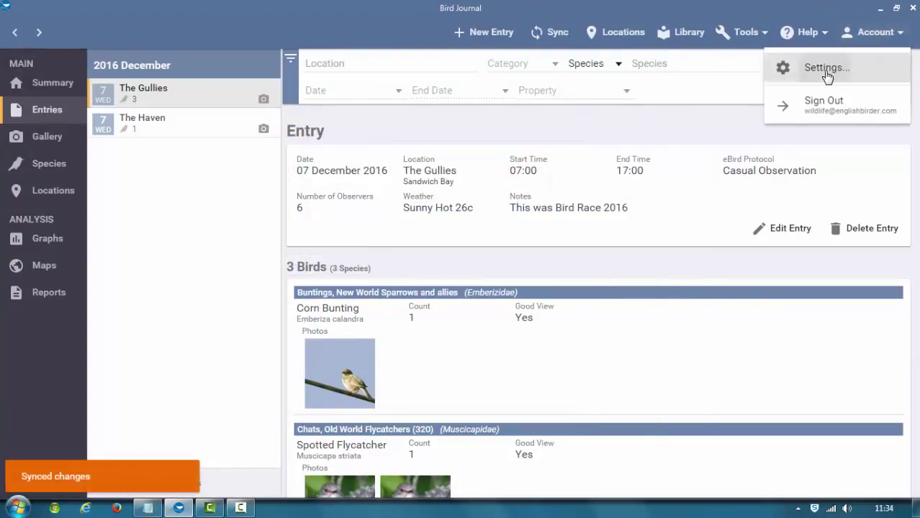
{"action": "left_click", "coordinate": [828, 73]}
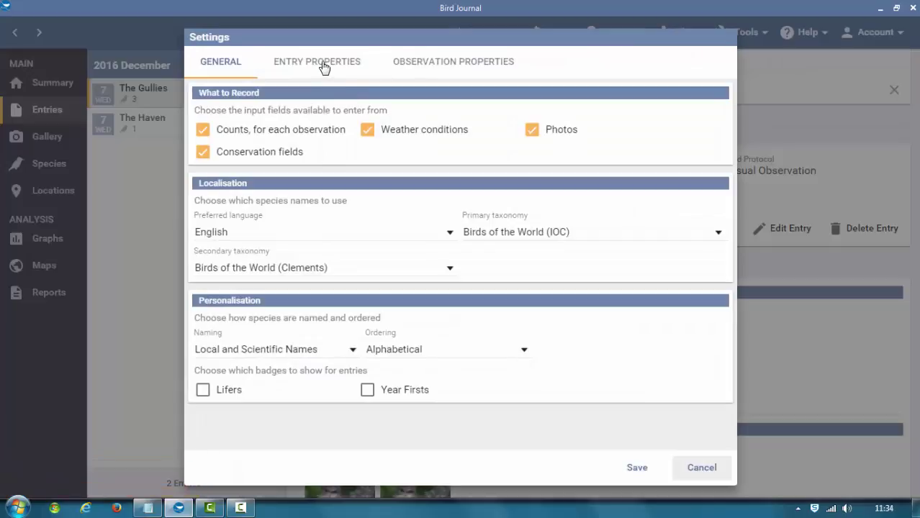
{"action": "left_click", "coordinate": [322, 66]}
{"action": "left_click", "coordinate": [234, 94]}
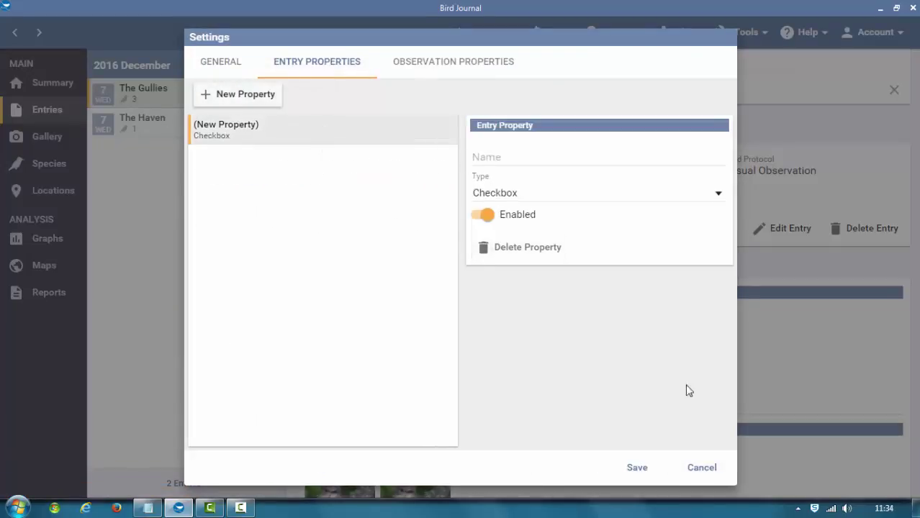
{"action": "left_click", "coordinate": [702, 471]}
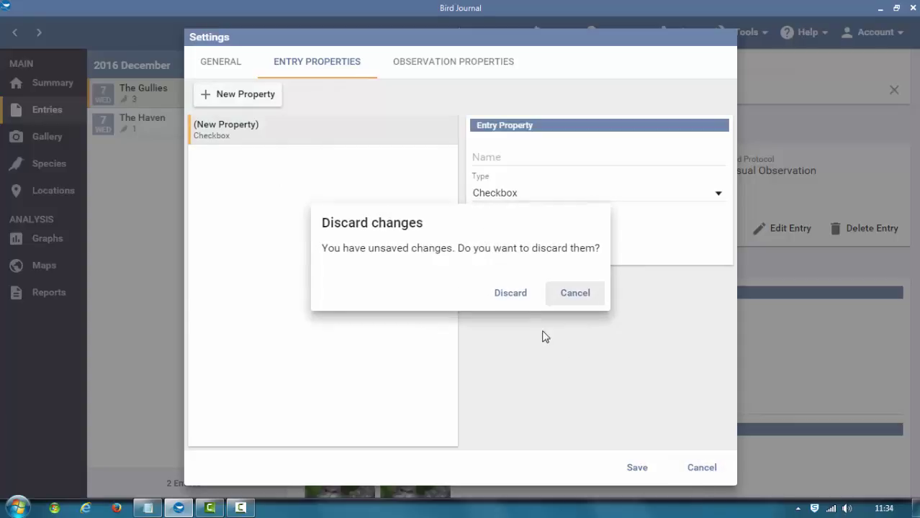
{"action": "left_click", "coordinate": [511, 296]}
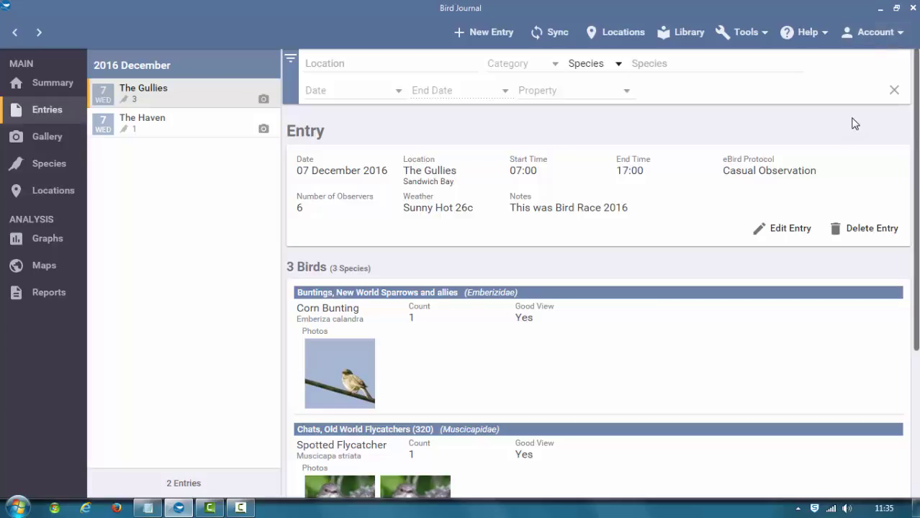
- Review the Export Records formats, keeping Bird Journal Record Format, and cancel without exporting
{"action": "left_click", "coordinate": [752, 33]}
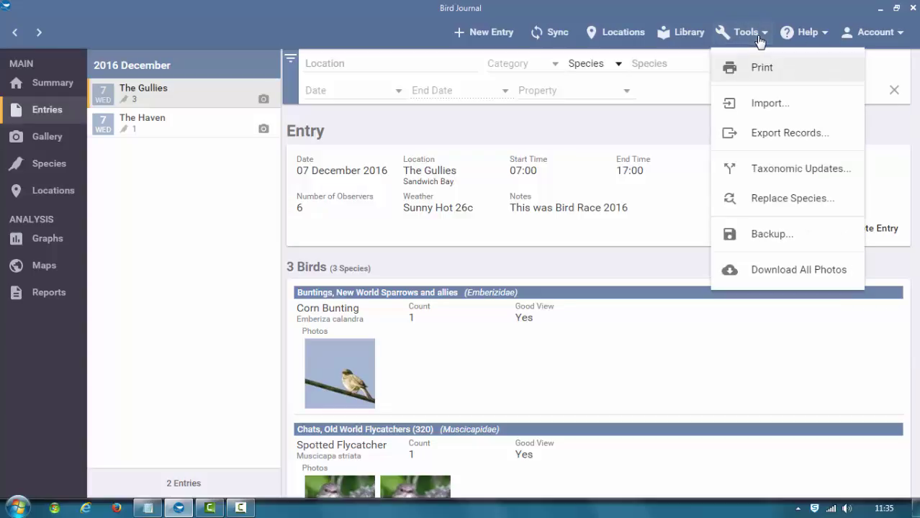
{"action": "left_click", "coordinate": [791, 139]}
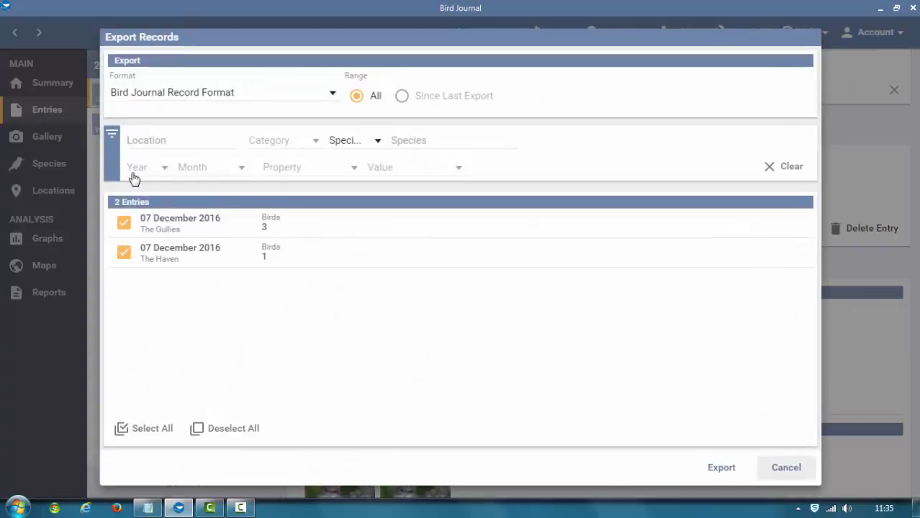
{"action": "left_click", "coordinate": [331, 95]}
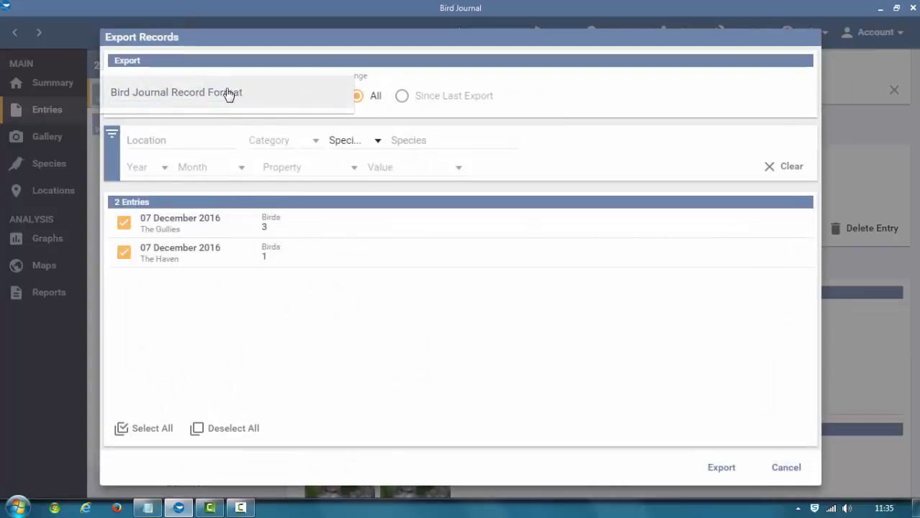
{"action": "left_click", "coordinate": [576, 98]}
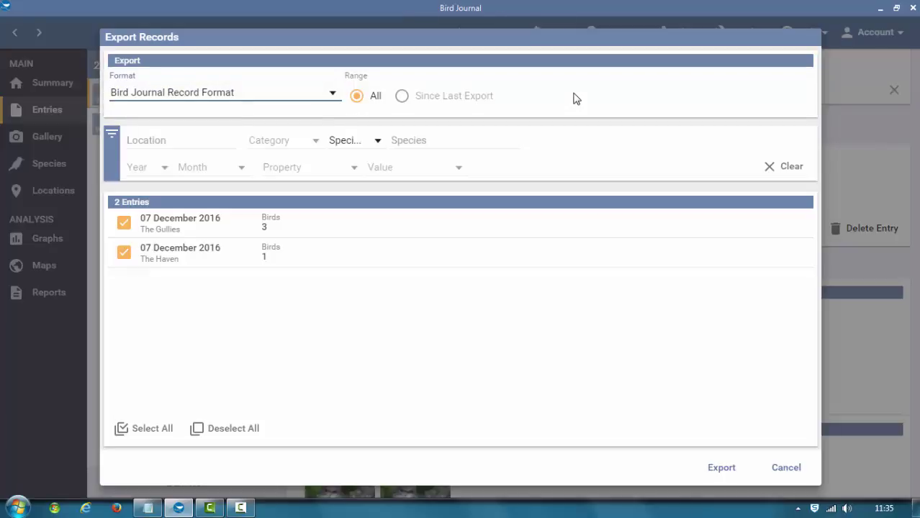
{"action": "left_click", "coordinate": [784, 469]}
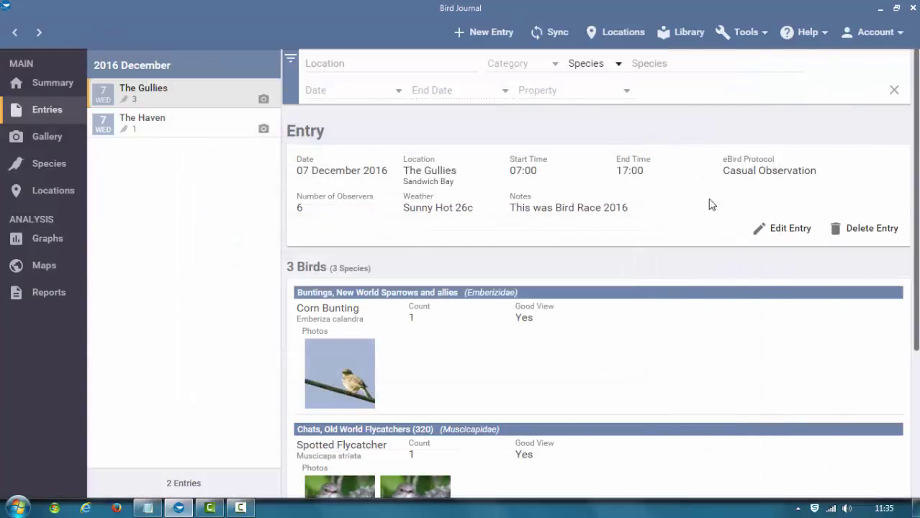
- Download all photos for offline use and view the 9 photos in the Gallery
{"action": "left_click", "coordinate": [762, 33]}
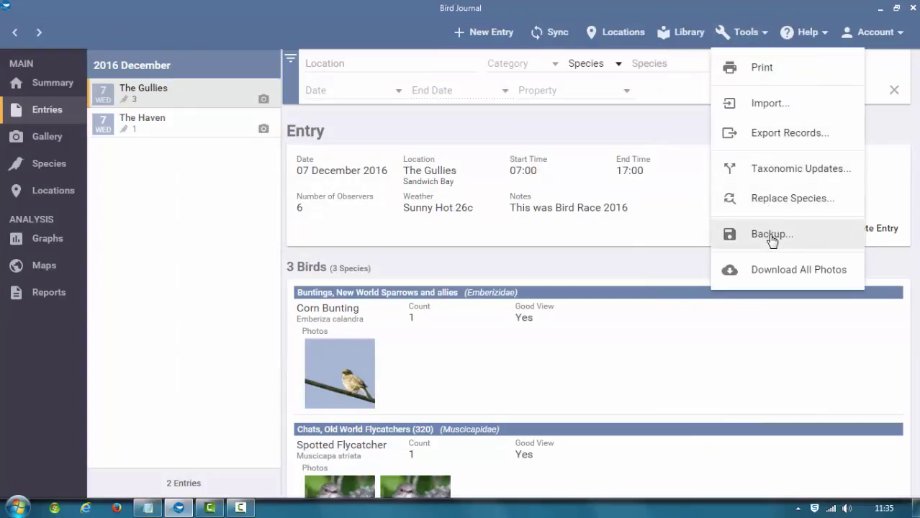
{"action": "left_click", "coordinate": [774, 274]}
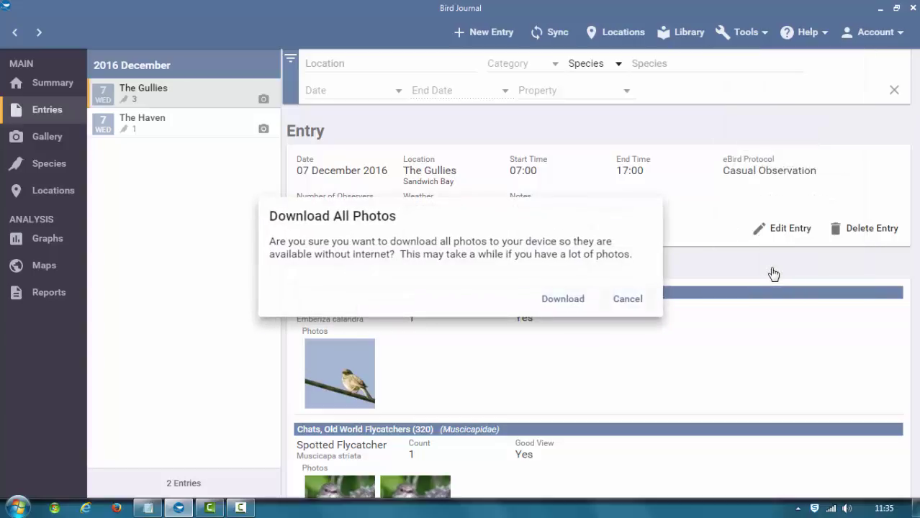
{"action": "left_click", "coordinate": [556, 299]}
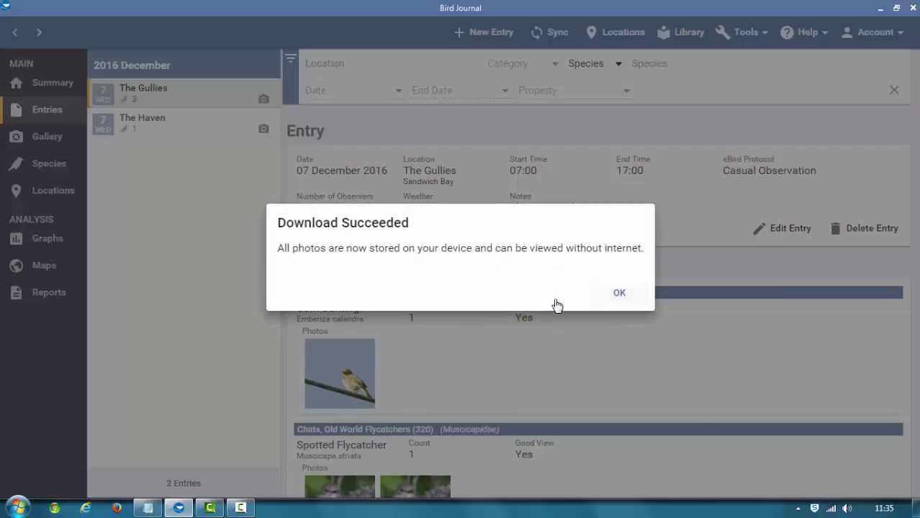
{"action": "left_click", "coordinate": [616, 293]}
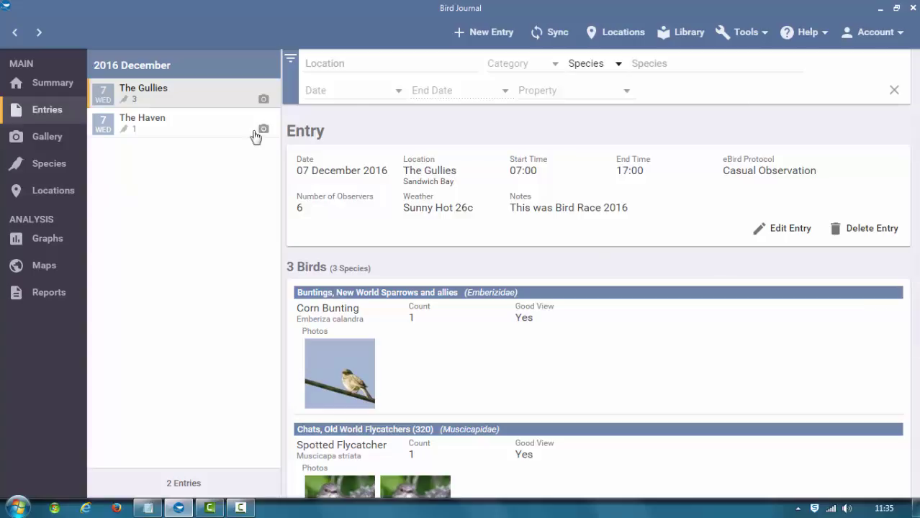
{"action": "left_click", "coordinate": [43, 136]}
- Glance at the Help and Account menus, then sync the journal with the online account
{"action": "scroll", "coordinate": [139, 302], "scroll_direction": "down", "scroll_amount": 5}
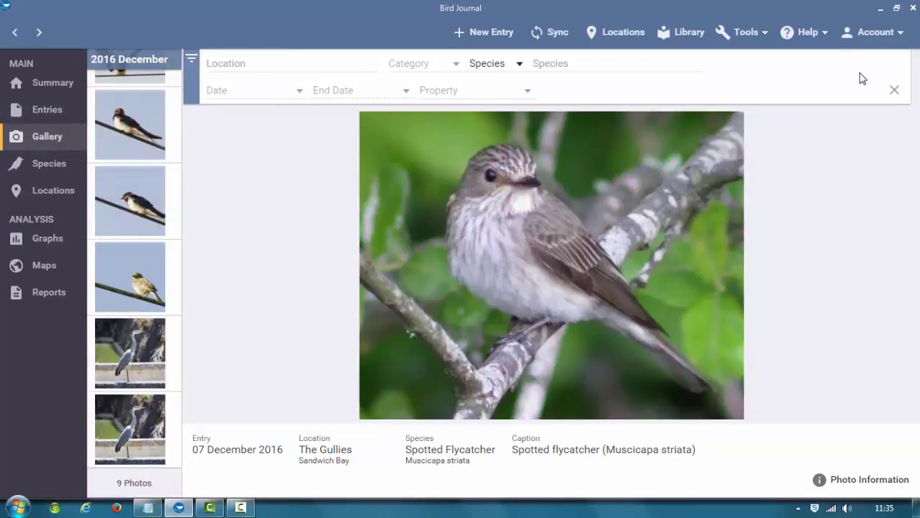
{"action": "left_click", "coordinate": [821, 34]}
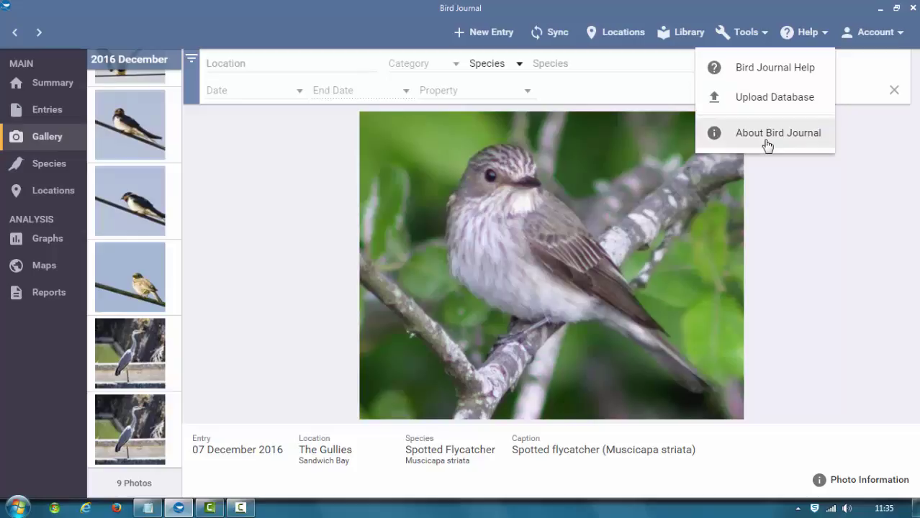
{"action": "left_click", "coordinate": [866, 138]}
{"action": "left_click", "coordinate": [876, 32]}
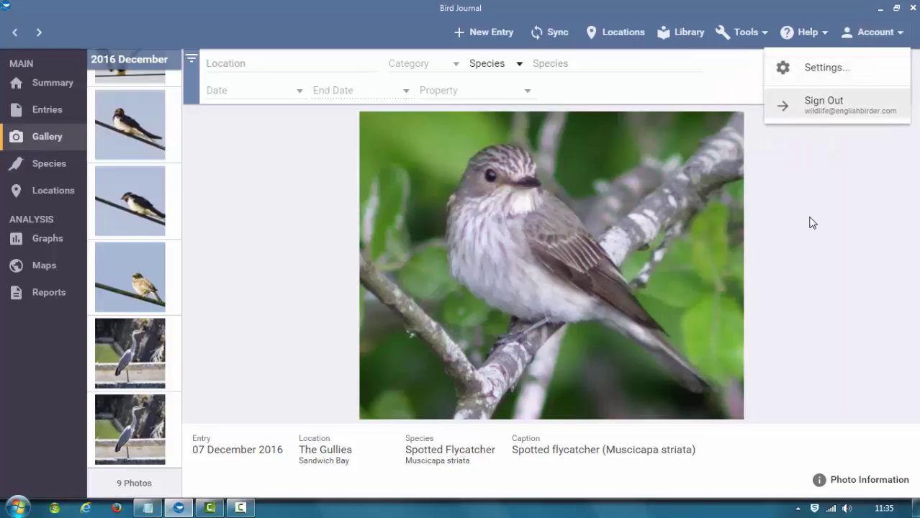
{"action": "left_click", "coordinate": [803, 188]}
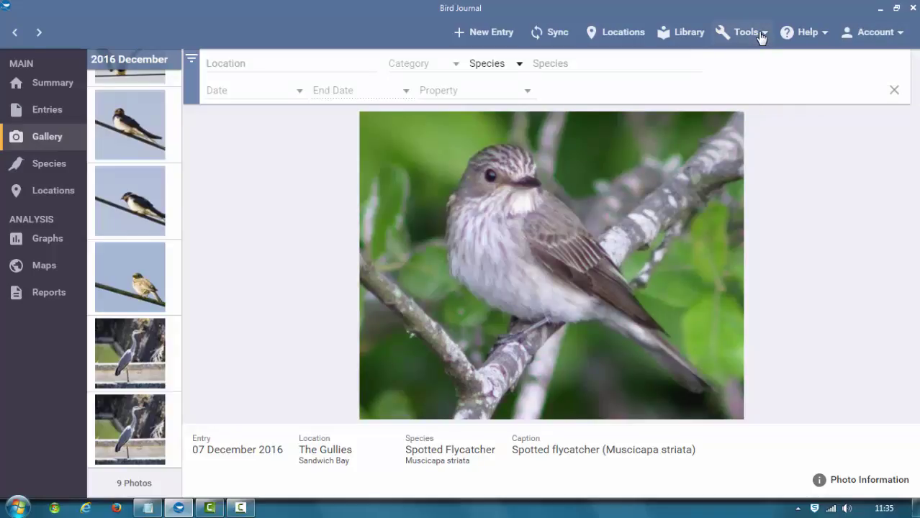
{"action": "left_click", "coordinate": [556, 34]}
{"action": "left_click", "coordinate": [48, 88]}
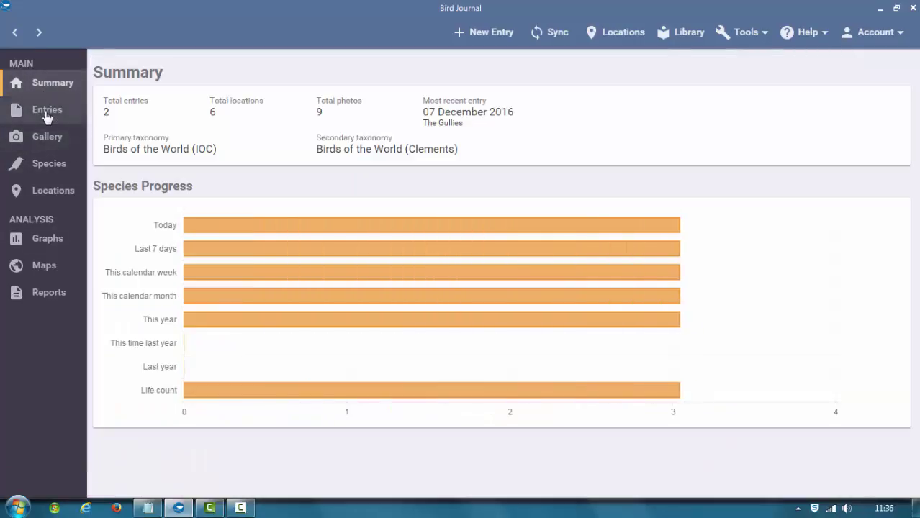
{"action": "left_click", "coordinate": [47, 115]}
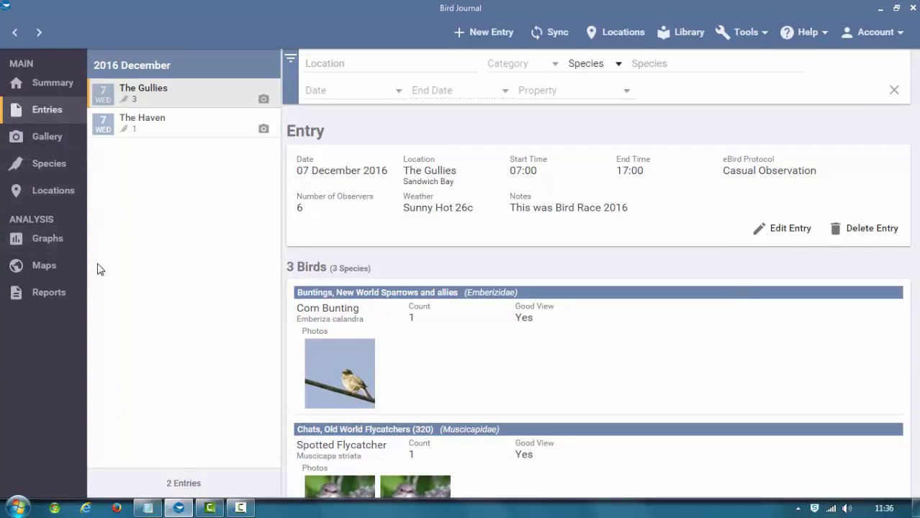
{"action": "scroll", "coordinate": [604, 365], "scroll_direction": "down", "scroll_amount": 3}
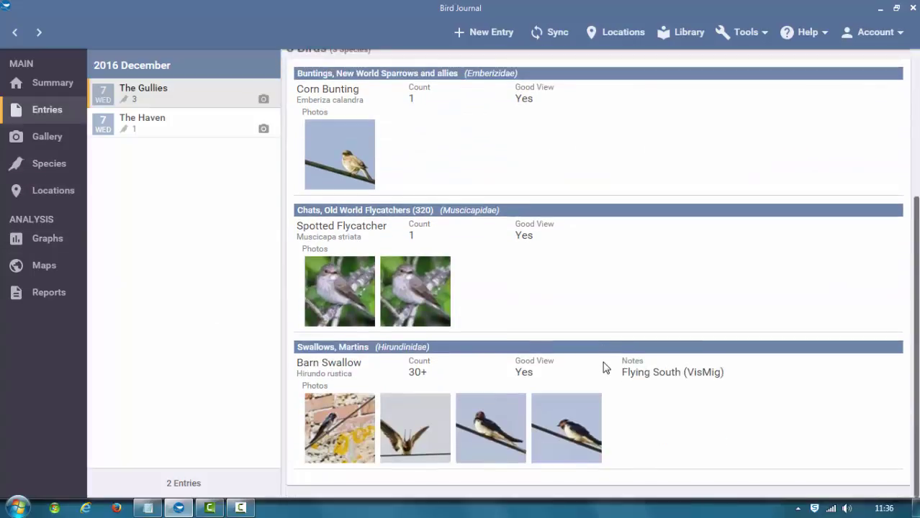
{"action": "scroll", "coordinate": [683, 397], "scroll_direction": "up", "scroll_amount": 3}
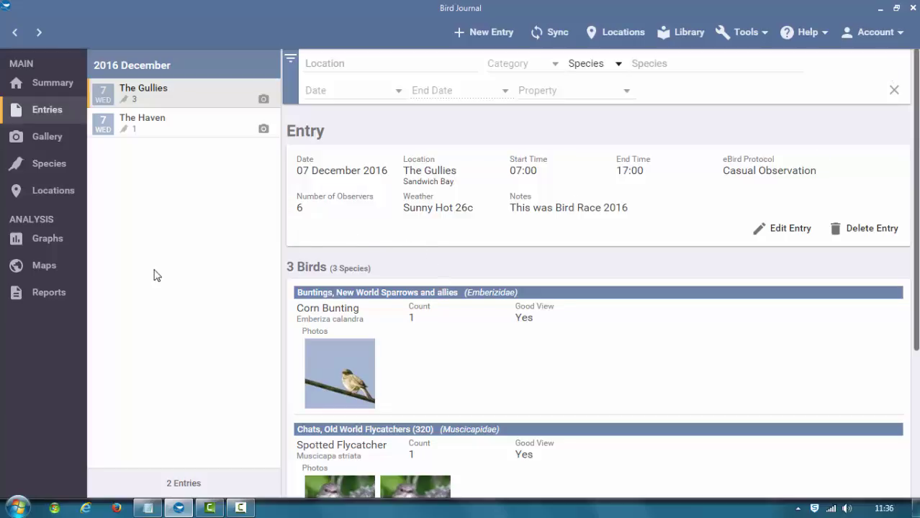
{"action": "left_click", "coordinate": [45, 247]}
{"action": "left_click", "coordinate": [43, 270]}
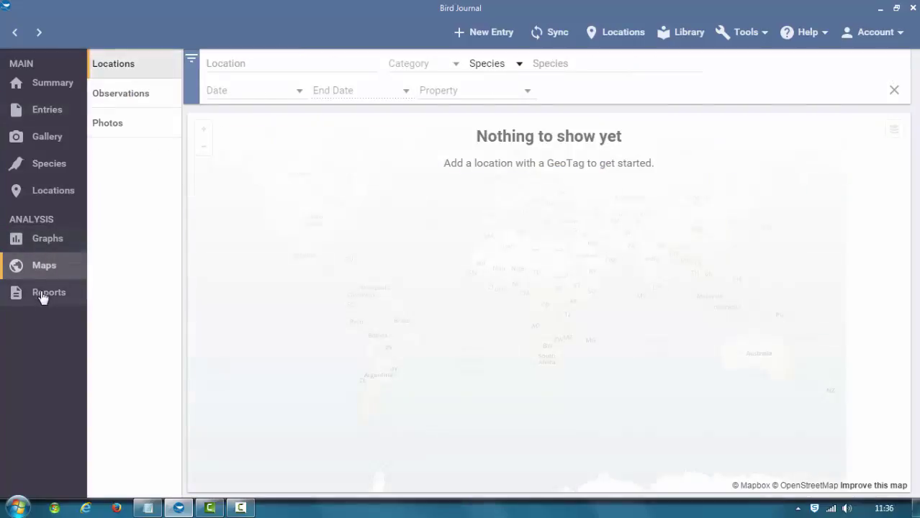
{"action": "left_click", "coordinate": [42, 296]}
{"action": "left_click", "coordinate": [52, 88]}
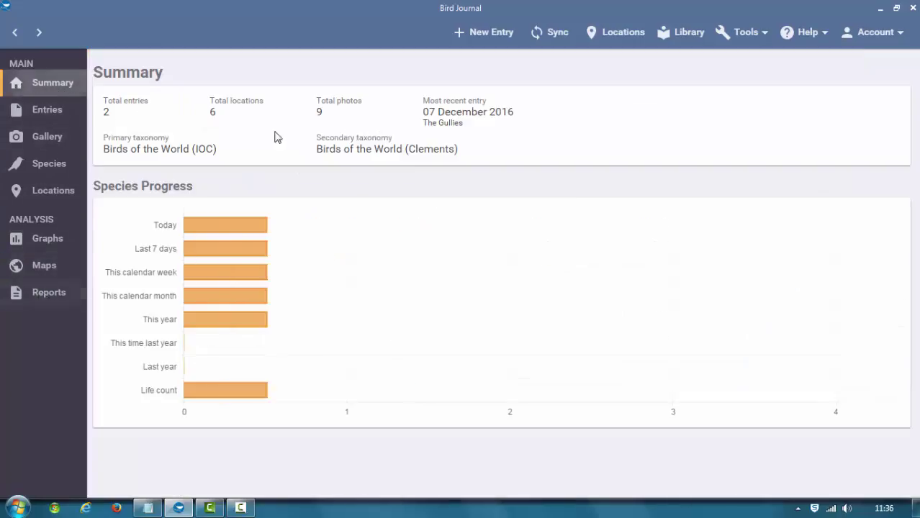